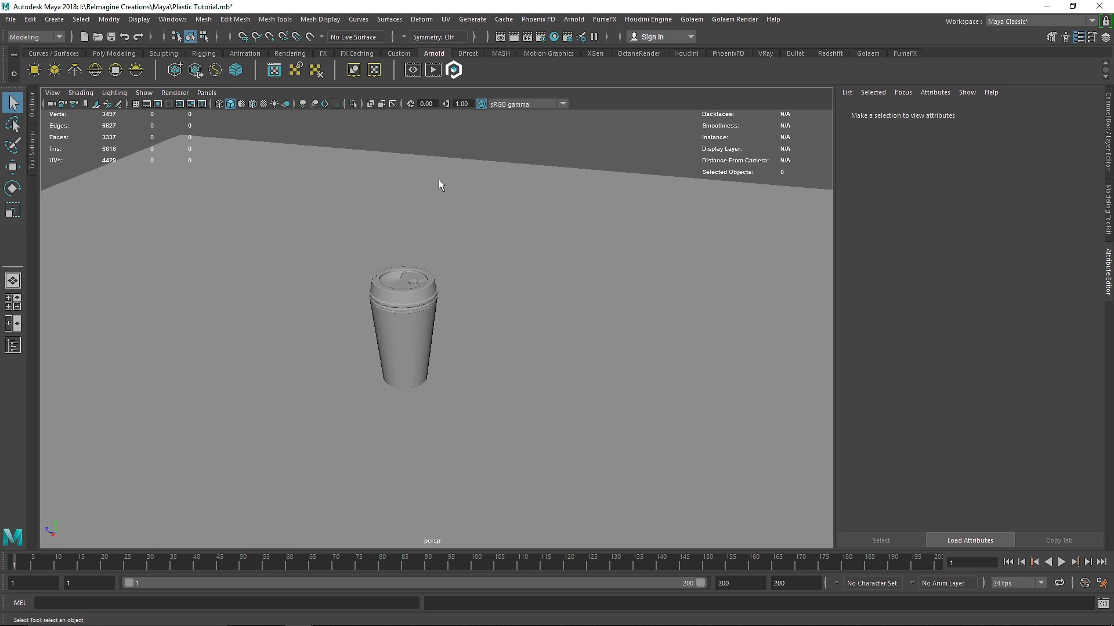
# Examine the lidded cup on the floor from several angles and up close.
pyautogui.keyDown('alt'); pyautogui.moveTo(442, 181); pyautogui.dragTo(304, 295); pyautogui.keyUp('alt')
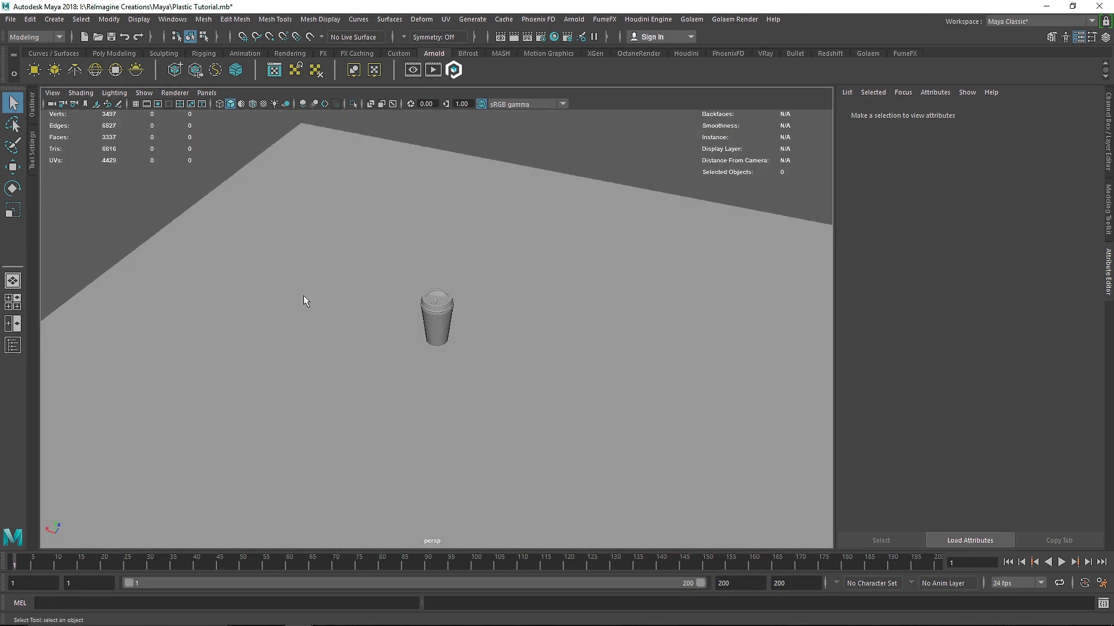
pyautogui.keyDown('alt'); pyautogui.moveTo(304, 294); pyautogui.dragTo(447, 291, button='right'); pyautogui.keyUp('alt')
pyautogui.keyDown('alt'); pyautogui.moveTo(446, 290); pyautogui.dragTo(384, 282); pyautogui.keyUp('alt')
pyautogui.click(457, 328)
pyautogui.keyDown('alt'); pyautogui.moveTo(457, 328); pyautogui.dragTo(531, 312); pyautogui.keyUp('alt')
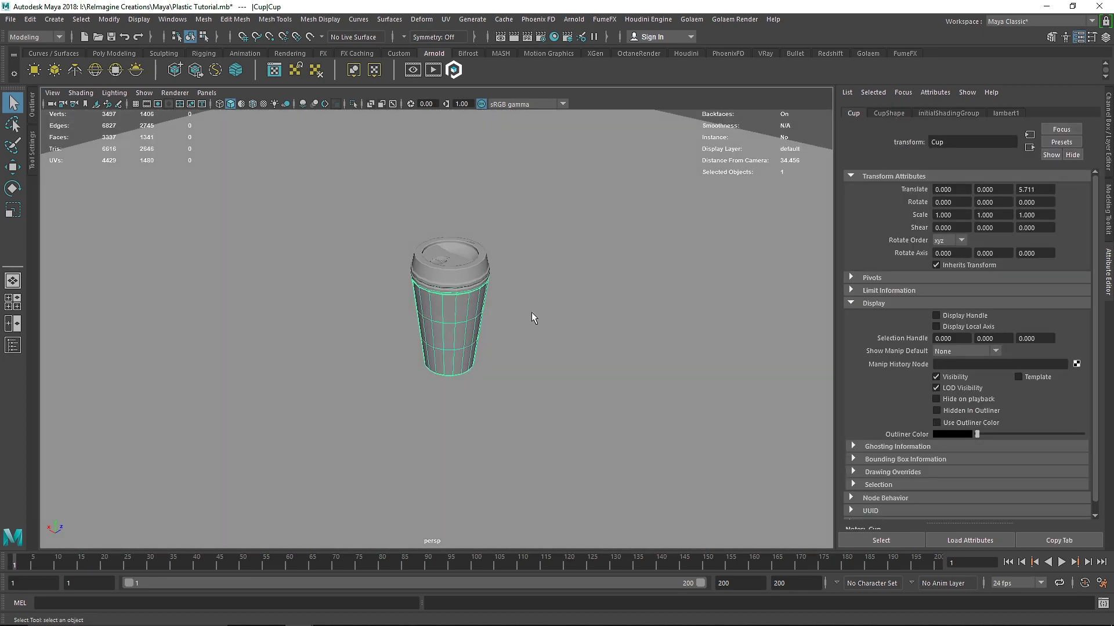
pyautogui.click(528, 364)
pyautogui.keyDown('alt'); pyautogui.moveTo(528, 364); pyautogui.dragTo(453, 320); pyautogui.keyUp('alt')
pyautogui.scroll(-5, 523, 369)
pyautogui.scroll(7, 454, 301)
pyautogui.scroll(3, 454, 320)
# Isolate the cup body in the viewport, hiding the lid and floor.
pyautogui.click(453, 320)
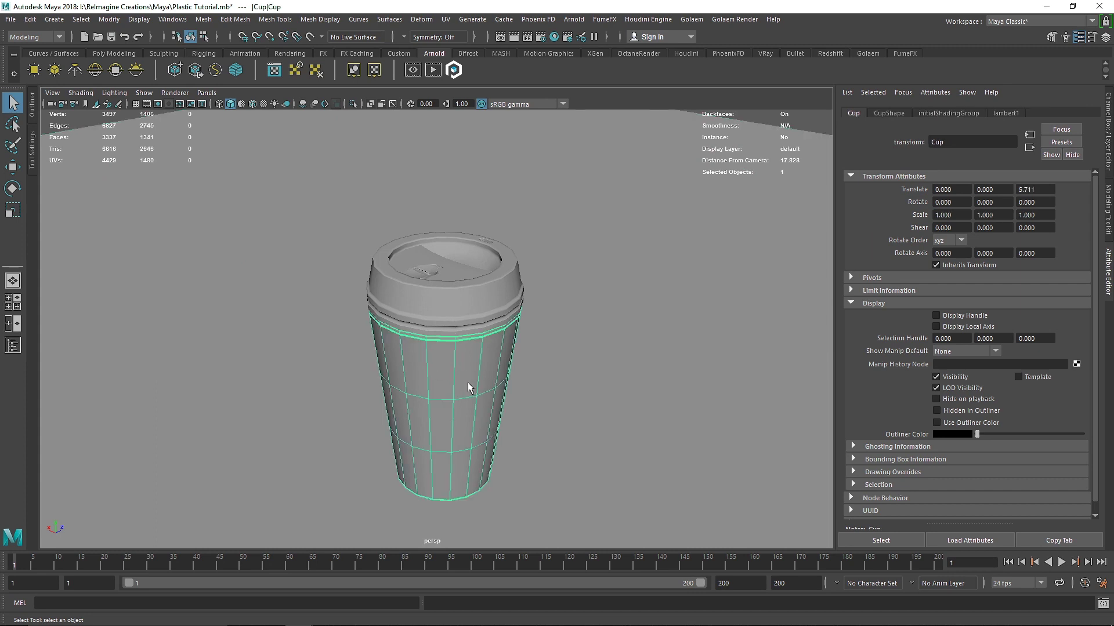
pyautogui.hotkey('ctrl', '1')
pyautogui.click(575, 373)
pyautogui.keyDown('alt'); pyautogui.moveTo(576, 373); pyautogui.dragTo(425, 347); pyautogui.keyUp('alt')
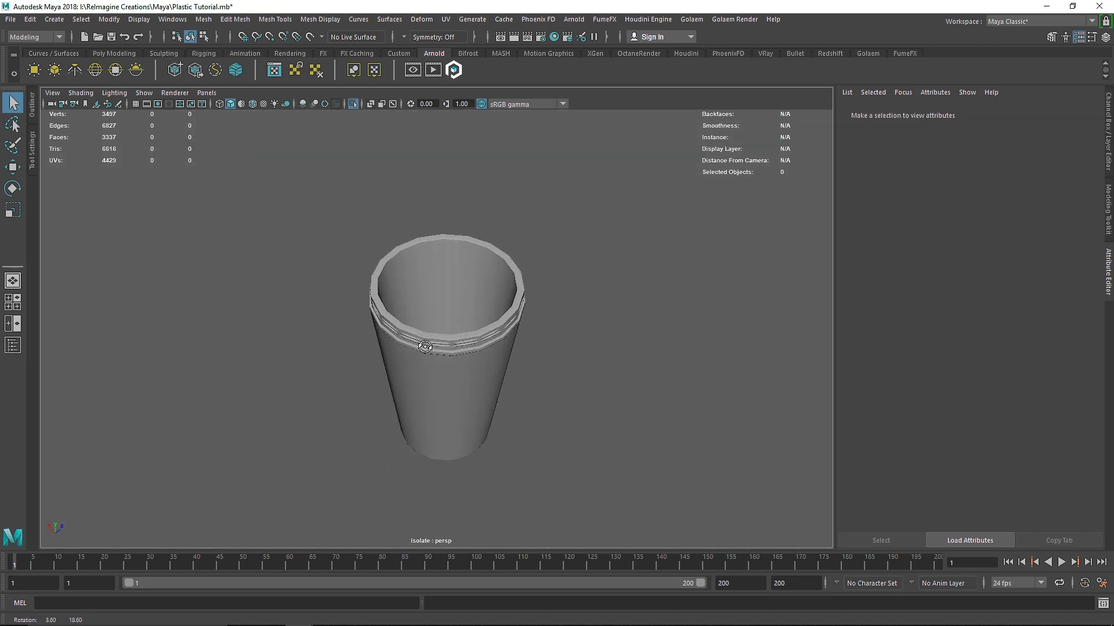
# Delete the full ring of faces that forms the cup's inner wall.
pyautogui.click(436, 300)
pyautogui.moveTo(436, 301); pyautogui.dragTo(438, 299, button='right')
pyautogui.scroll(3, 437, 299)
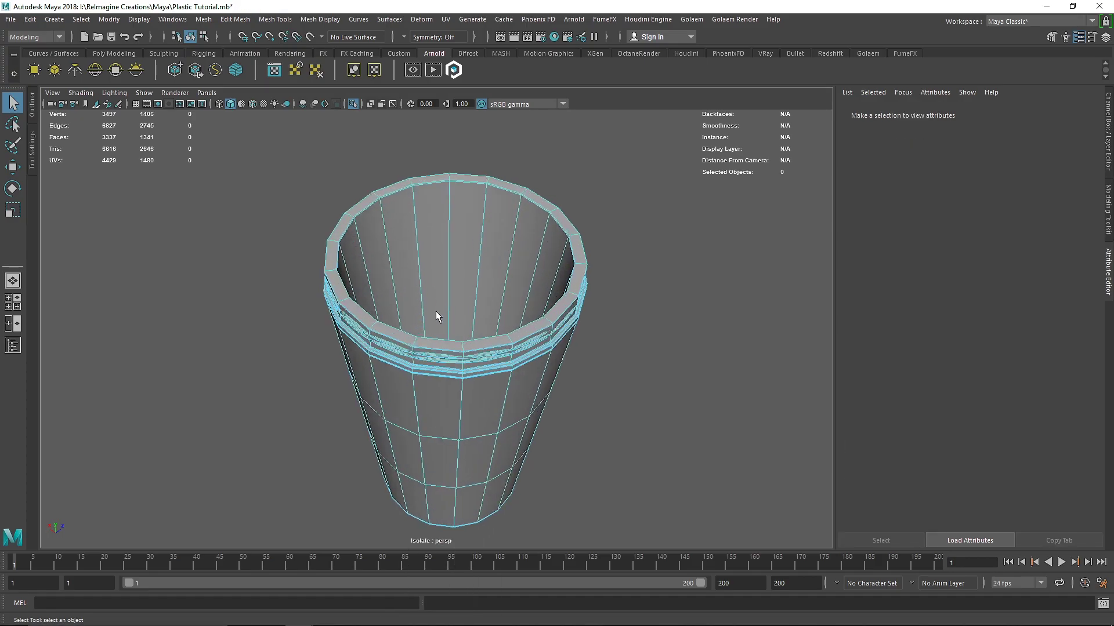
pyautogui.doubleClick(430, 258)
pyautogui.keyDown('alt'); pyautogui.moveTo(430, 257); pyautogui.dragTo(456, 309); pyautogui.keyUp('alt')
pyautogui.scroll(5, 455, 309)
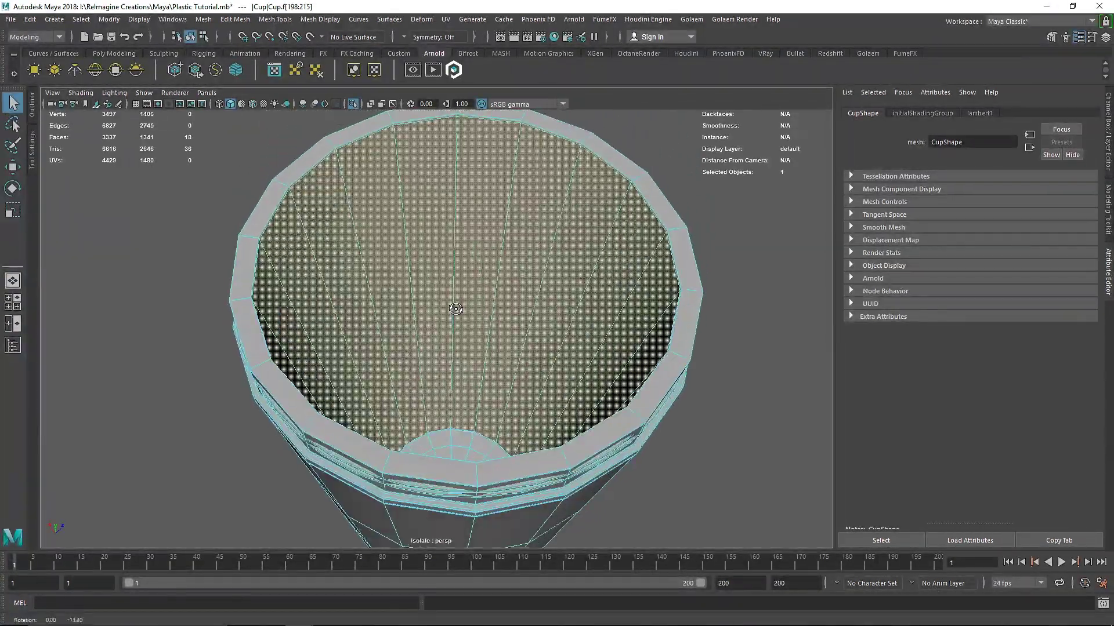
pyautogui.click(412, 237)
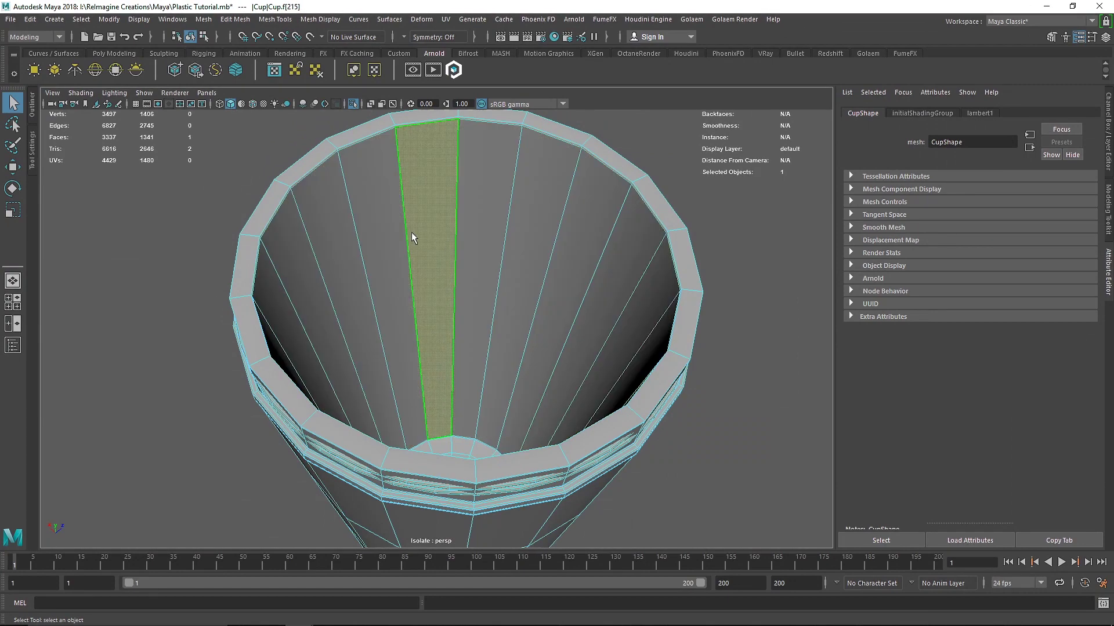
pyautogui.keyDown('shift'); pyautogui.doubleClick(476, 228); pyautogui.keyUp('shift')
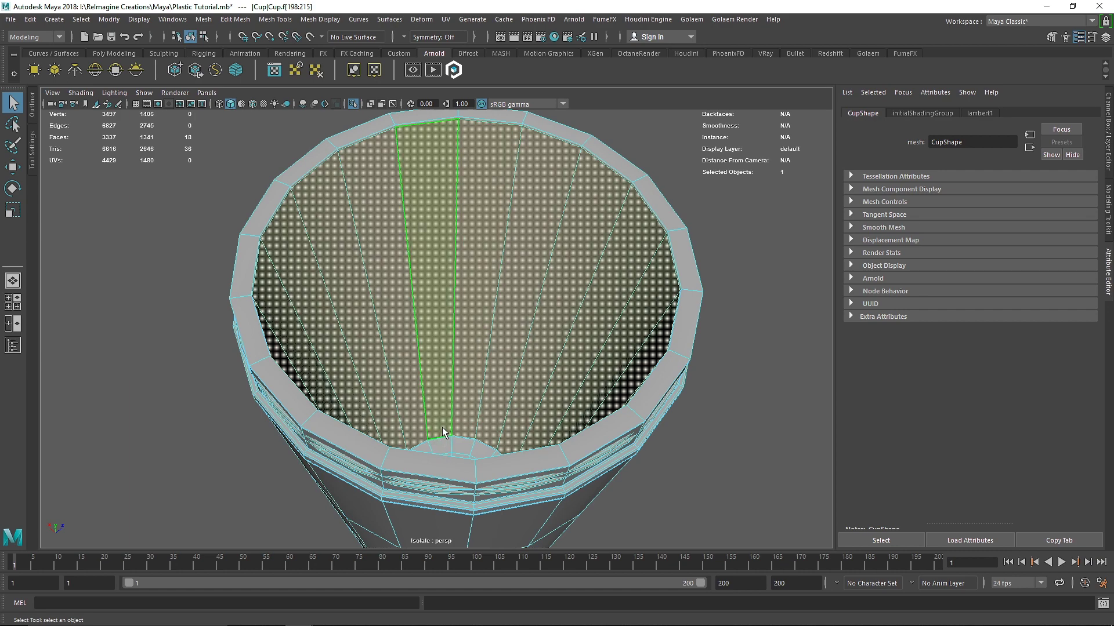
pyautogui.press('Delete')
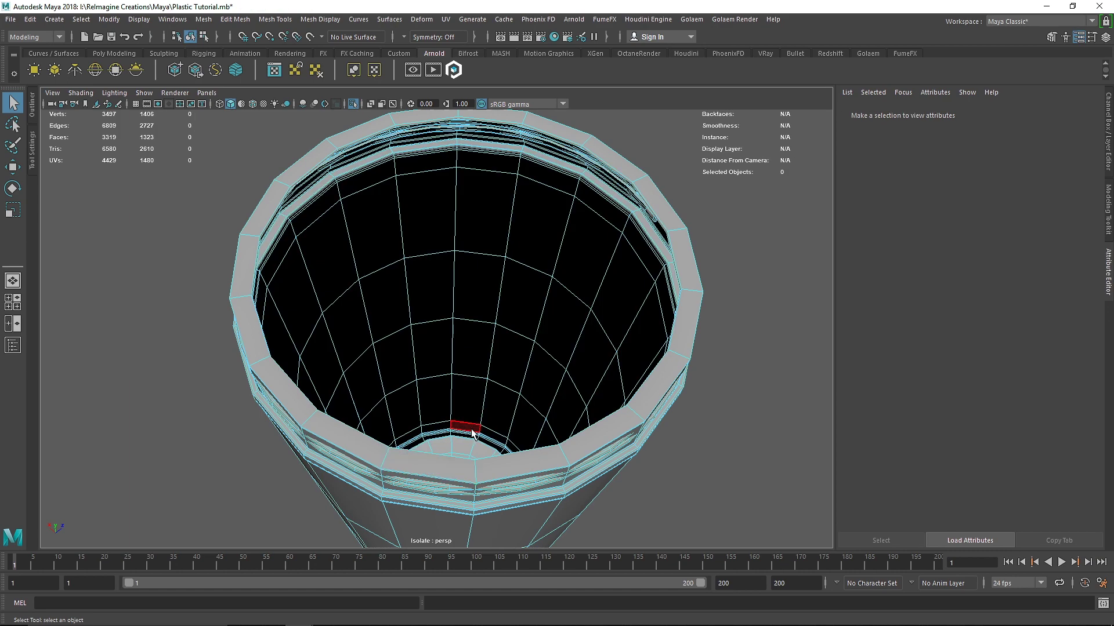
# Delete the faces of the cup's inner bottom and return to object mode with nothing selected.
pyautogui.moveTo(472, 433)
pyautogui.keyDown('alt'); pyautogui.mouseDown()
pyautogui.moveTo(462, 454)
pyautogui.moveTo(471, 428)
pyautogui.mouseUp(); pyautogui.keyUp('alt')
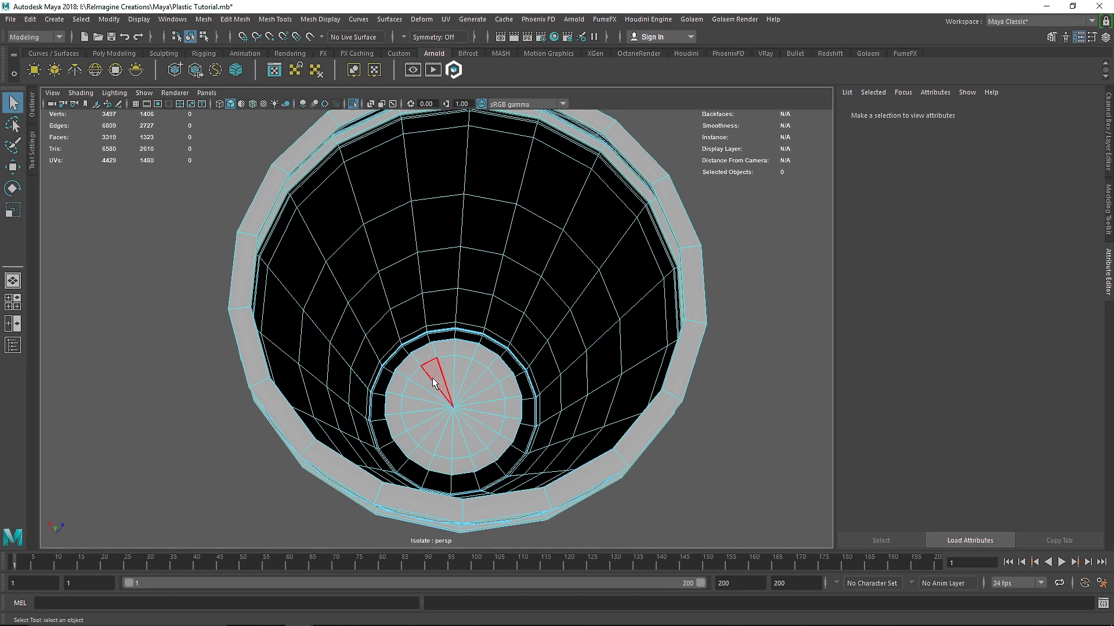
pyautogui.doubleClick(444, 350)
pyautogui.press('Delete')
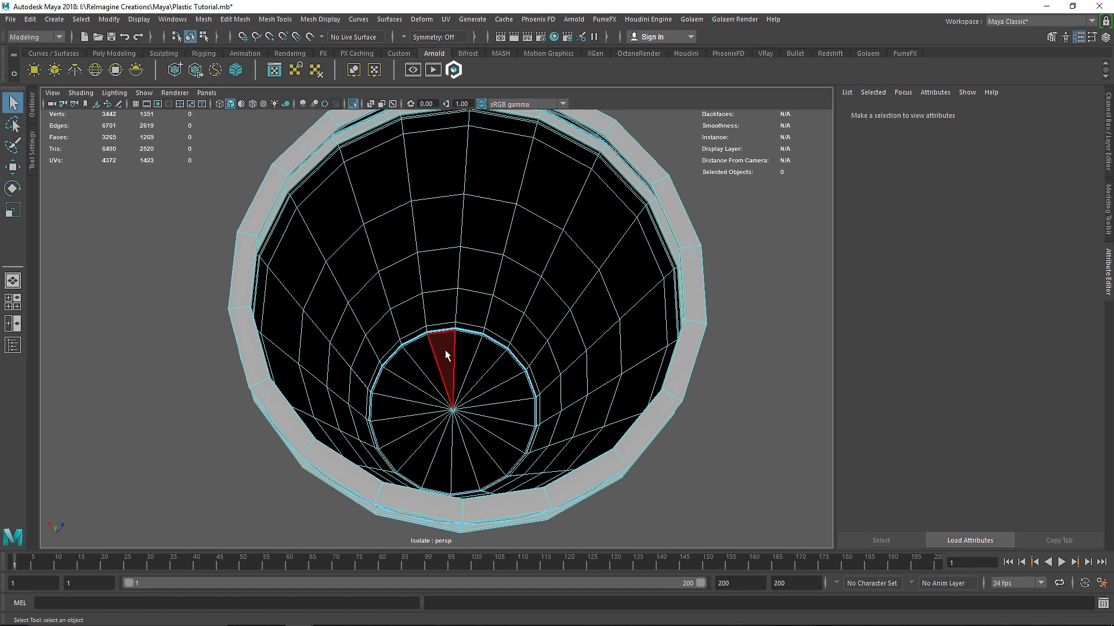
pyautogui.keyDown('alt'); pyautogui.moveTo(445, 350); pyautogui.dragTo(437, 363); pyautogui.keyUp('alt')
pyautogui.keyDown('alt'); pyautogui.moveTo(437, 363); pyautogui.dragTo(446, 387, button='right'); pyautogui.keyUp('alt')
pyautogui.keyDown('alt'); pyautogui.moveTo(446, 387); pyautogui.dragTo(461, 339); pyautogui.keyUp('alt')
pyautogui.click(461, 339)
pyautogui.click(629, 234)
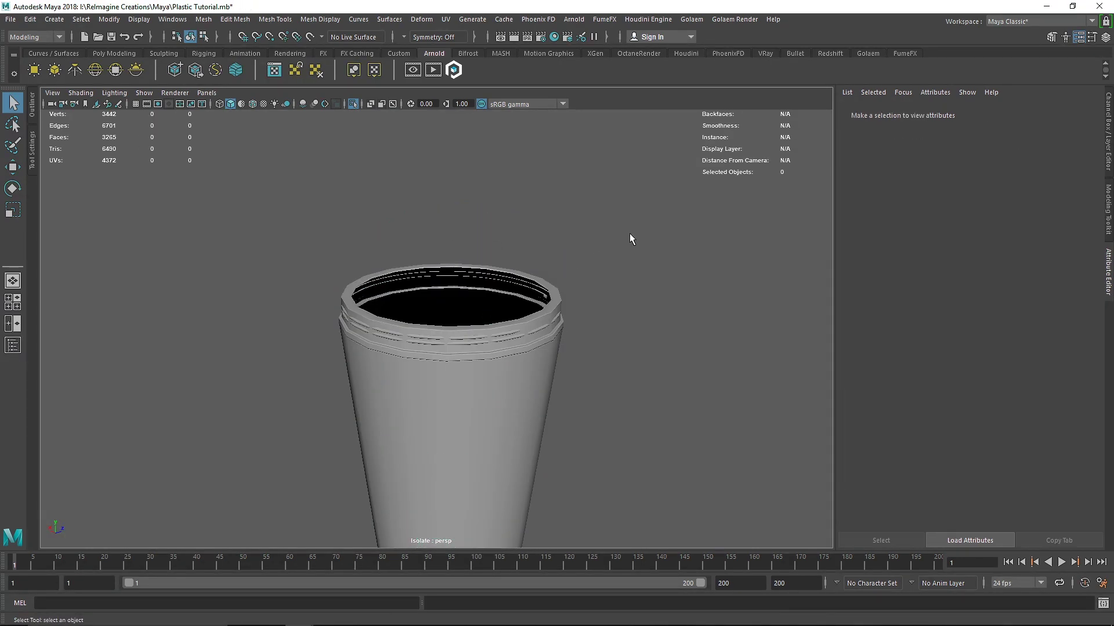
# Show the whole scene again and look through the Main_Cam camera.
pyautogui.hotkey('ctrl', '1')
pyautogui.keyDown('alt'); pyautogui.moveTo(537, 306); pyautogui.dragTo(516, 330, button='right'); pyautogui.keyUp('alt')
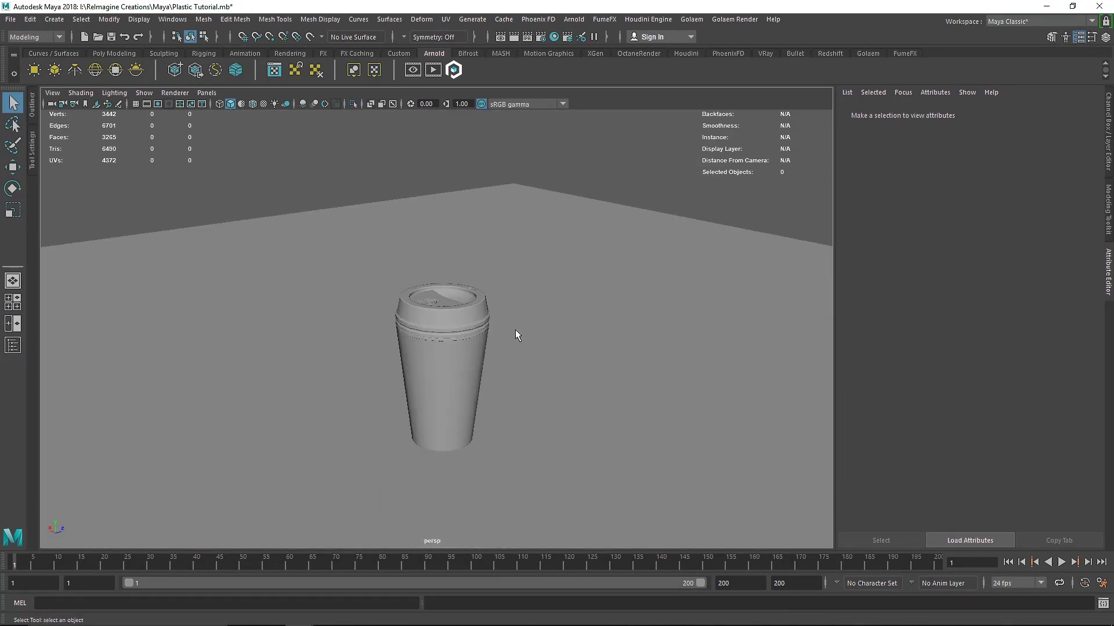
pyautogui.keyDown('alt'); pyautogui.moveTo(515, 329); pyautogui.dragTo(401, 146); pyautogui.keyUp('alt')
pyautogui.click(207, 93)
pyautogui.moveTo(260, 104)
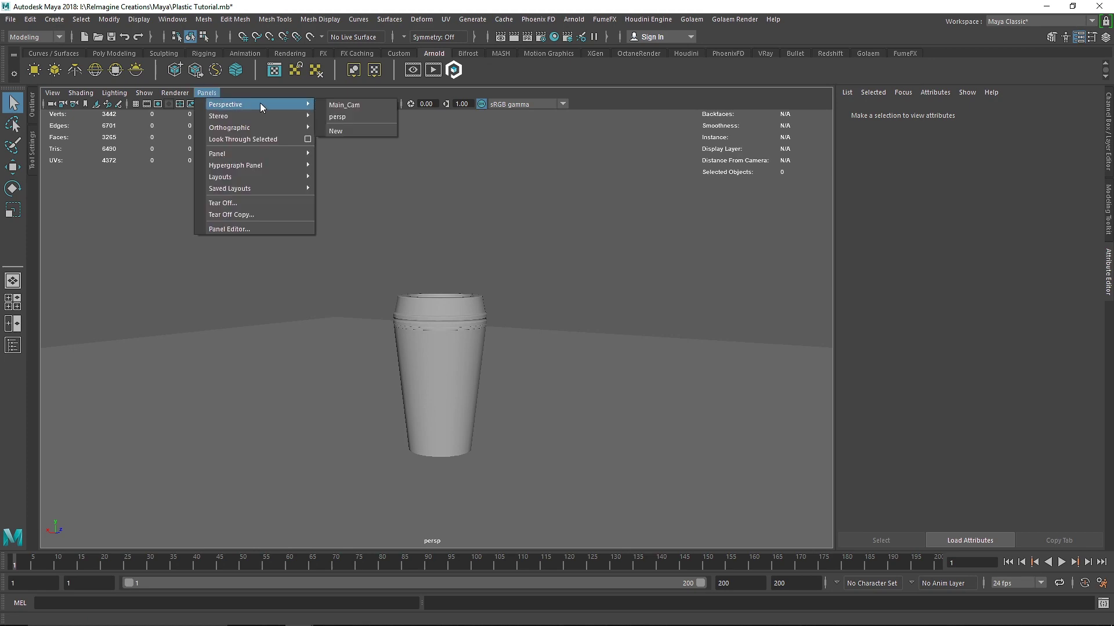
pyautogui.click(376, 107)
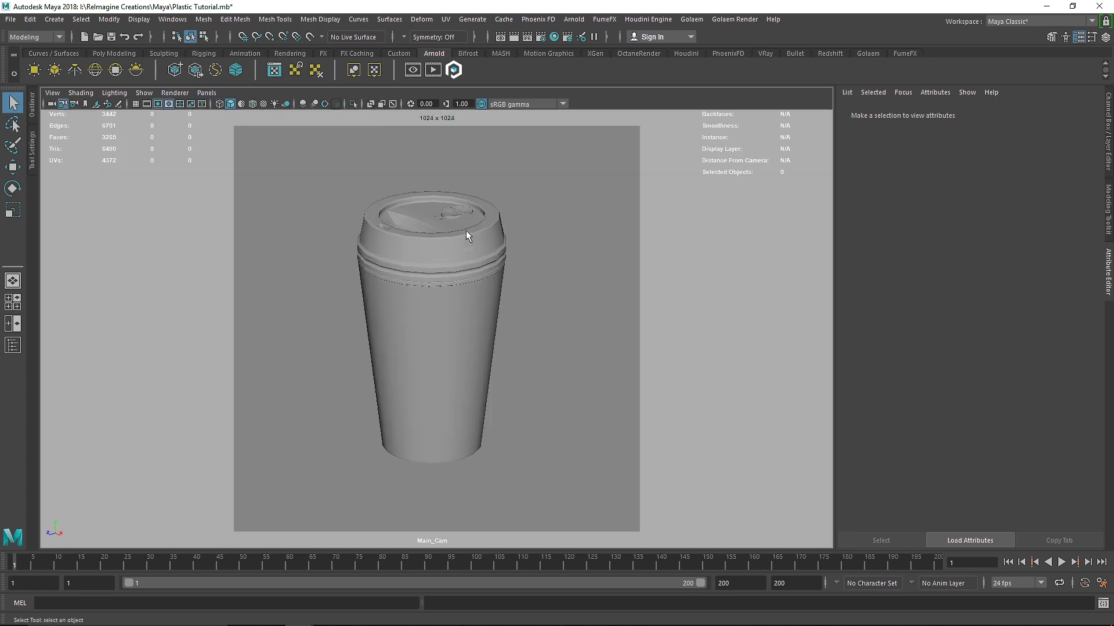
# Start a live Arnold render of the Main_Cam view and set its test resolution to 50%.
pyautogui.click(432, 69)
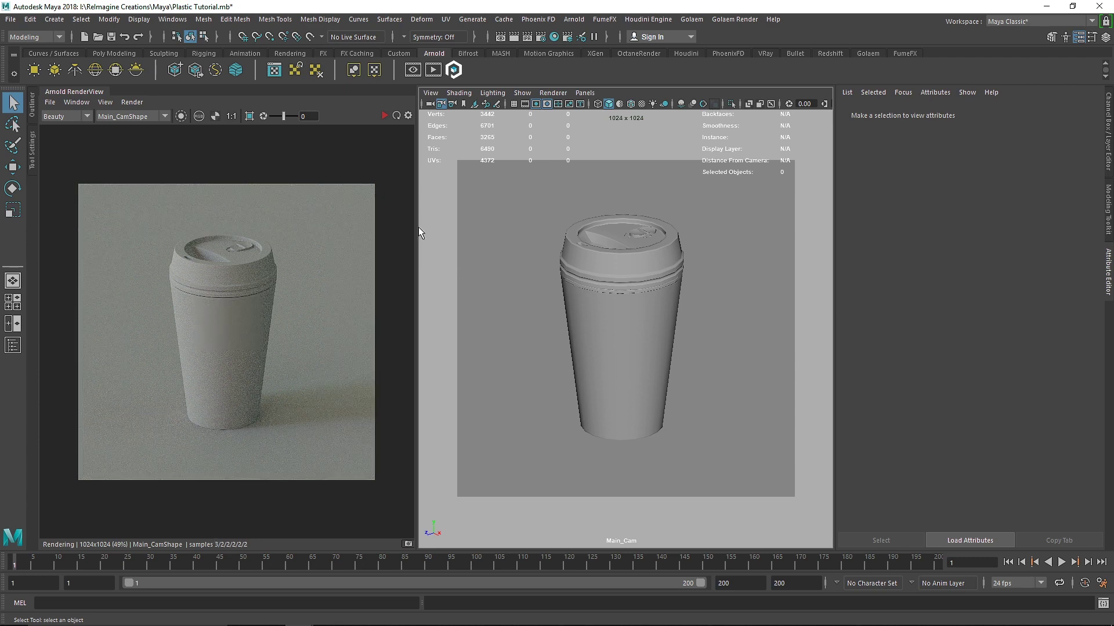
pyautogui.moveTo(522, 311); pyautogui.dragTo(525, 279, button='right')
pyautogui.click(384, 116)
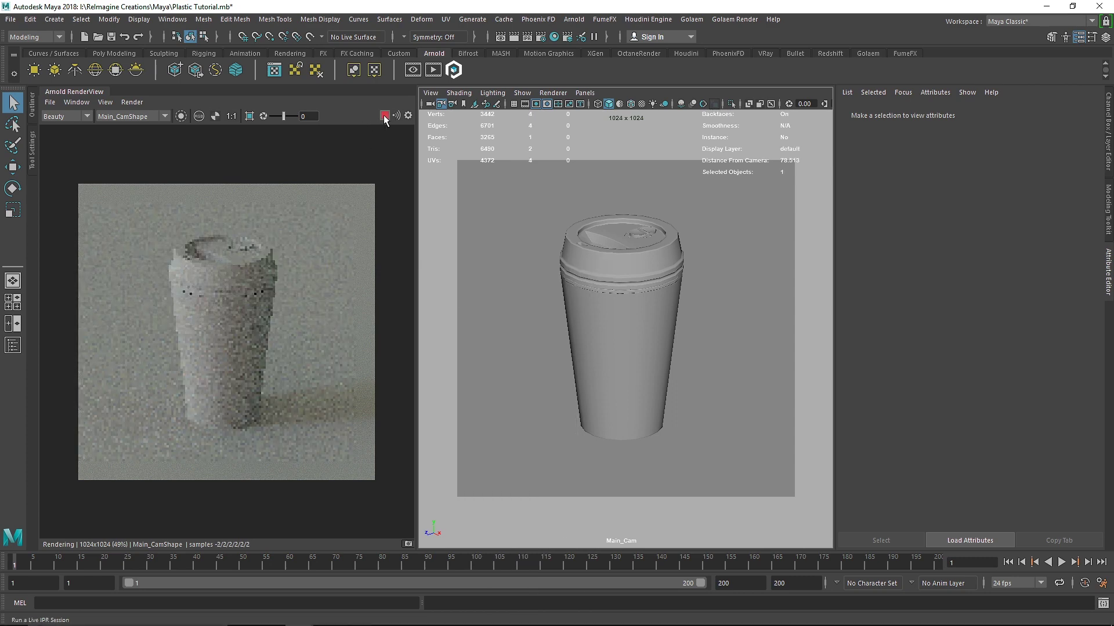
pyautogui.click(95, 102)
pyautogui.moveTo(159, 212)
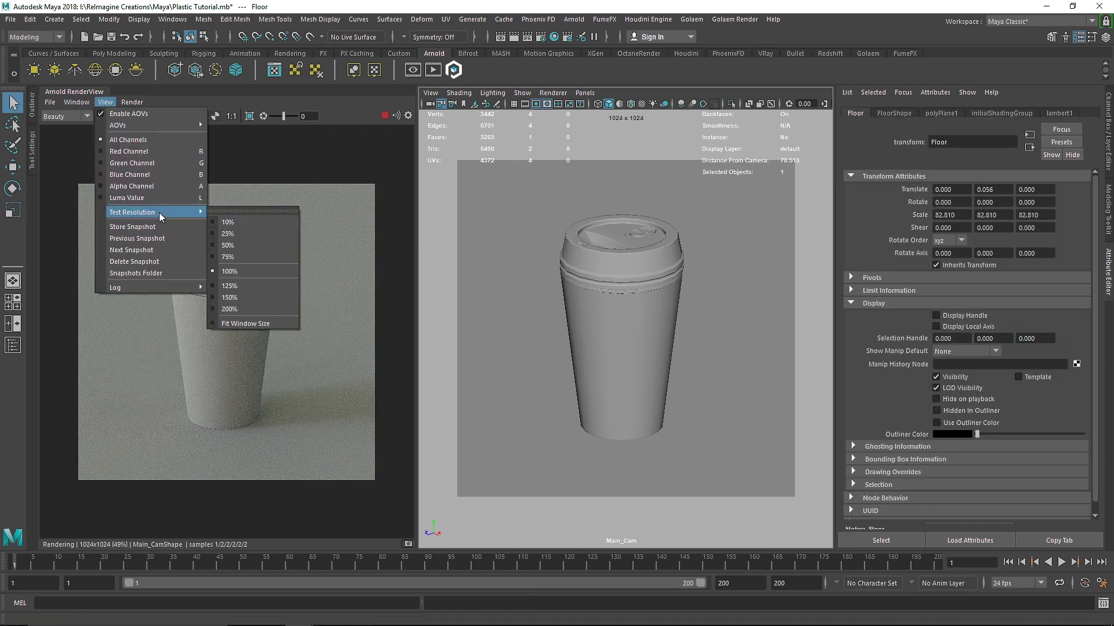
pyautogui.click(263, 244)
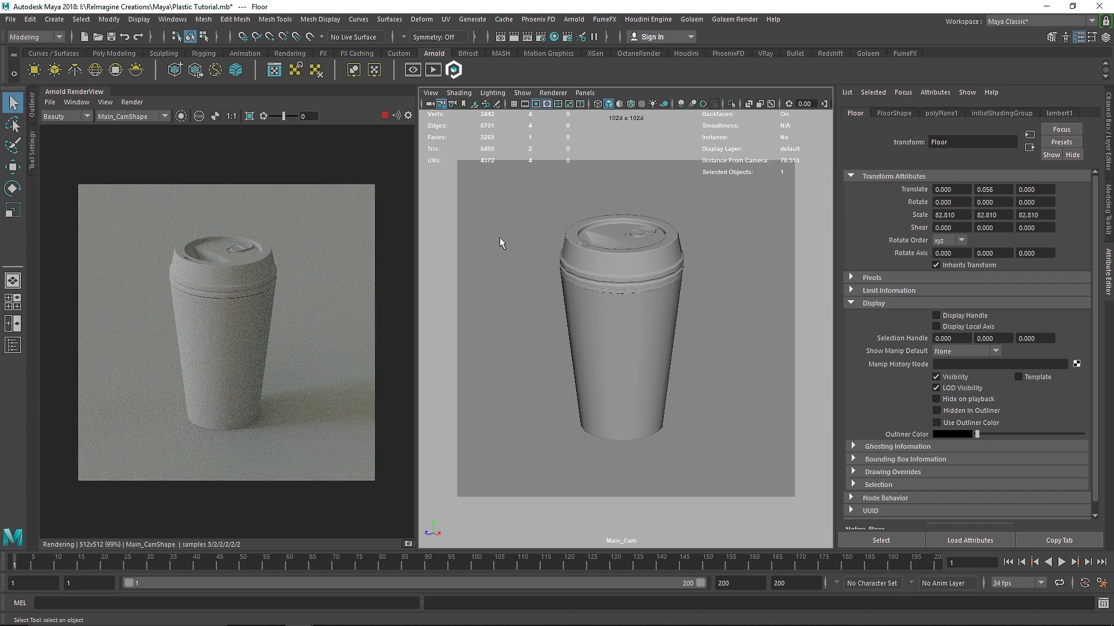
# Assign a new aiStandardSurface material to the floor.
pyautogui.moveTo(501, 239); pyautogui.dragTo(513, 533, button='right')
pyautogui.click(719, 248)
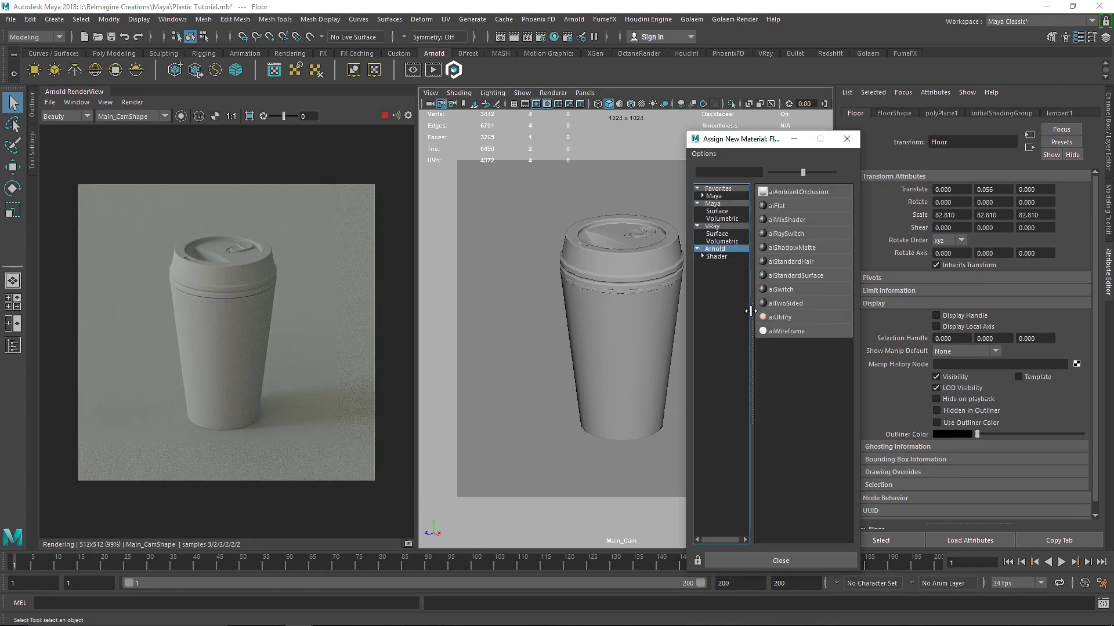
pyautogui.click(794, 273)
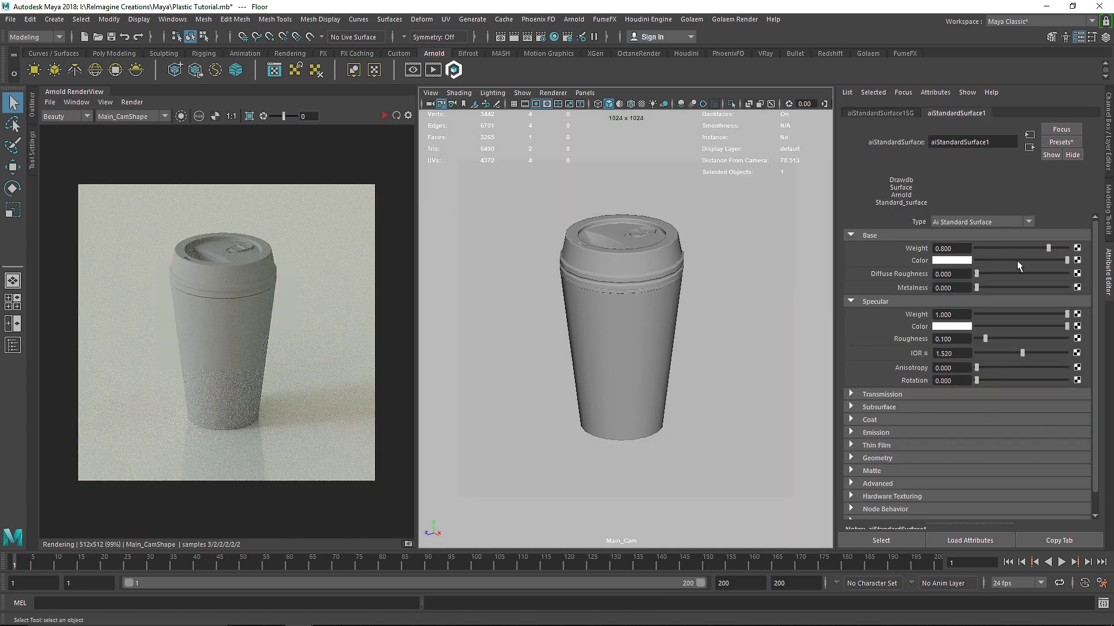
# Set the floor material's base weight to 1, grey its base color slightly, raise metalness to about 0.53, and restart the live render.
pyautogui.moveTo(1043, 249)
pyautogui.mouseDown()
pyautogui.moveTo(1059, 247)
pyautogui.moveTo(1041, 260)
pyautogui.mouseUp()
pyautogui.moveTo(976, 288); pyautogui.dragTo(1024, 288)
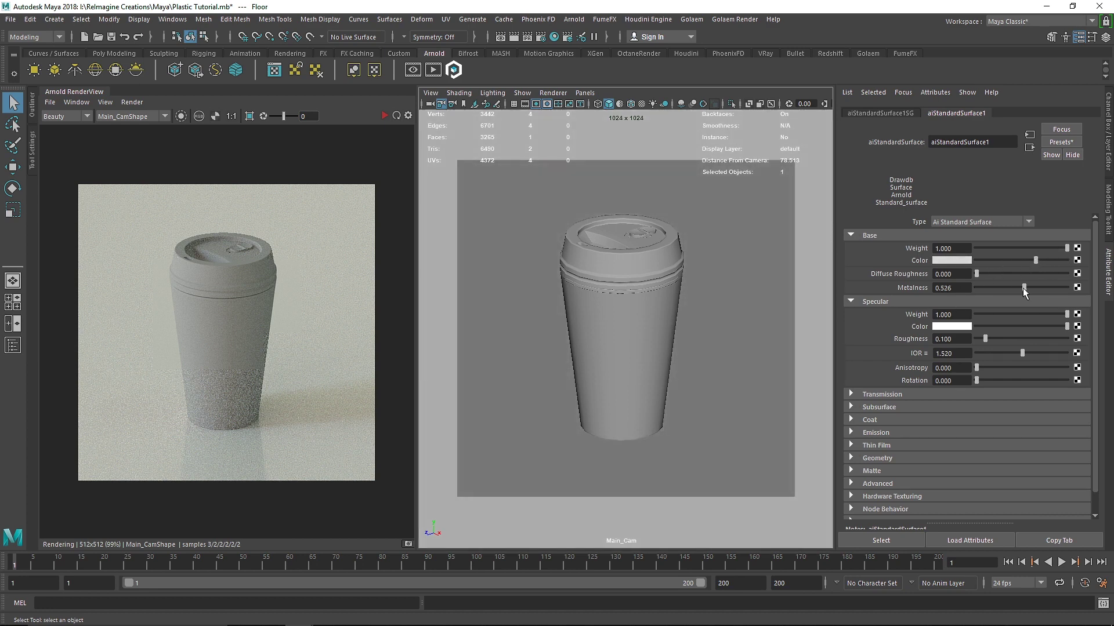
pyautogui.click(383, 116)
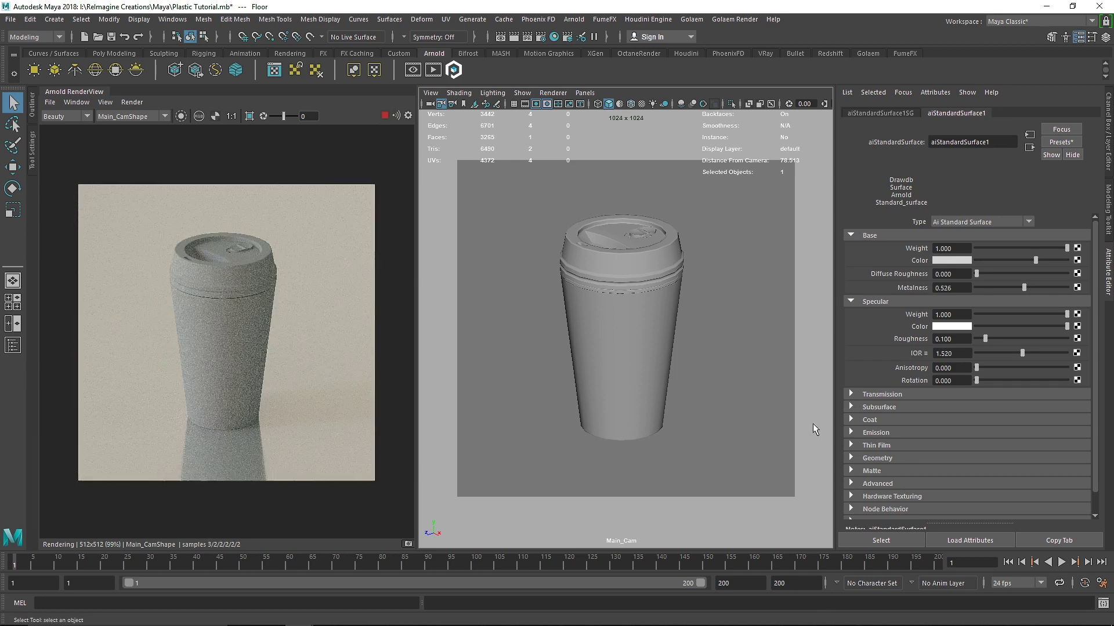
# Set the floor material's metalness to 0.5 and specular roughness to 0.2, and darken its base color to a mid grey.
pyautogui.doubleClick(949, 288)
pyautogui.write('.5')
pyautogui.doubleClick(950, 338)
pyautogui.write('.2')
pyautogui.press('Return')
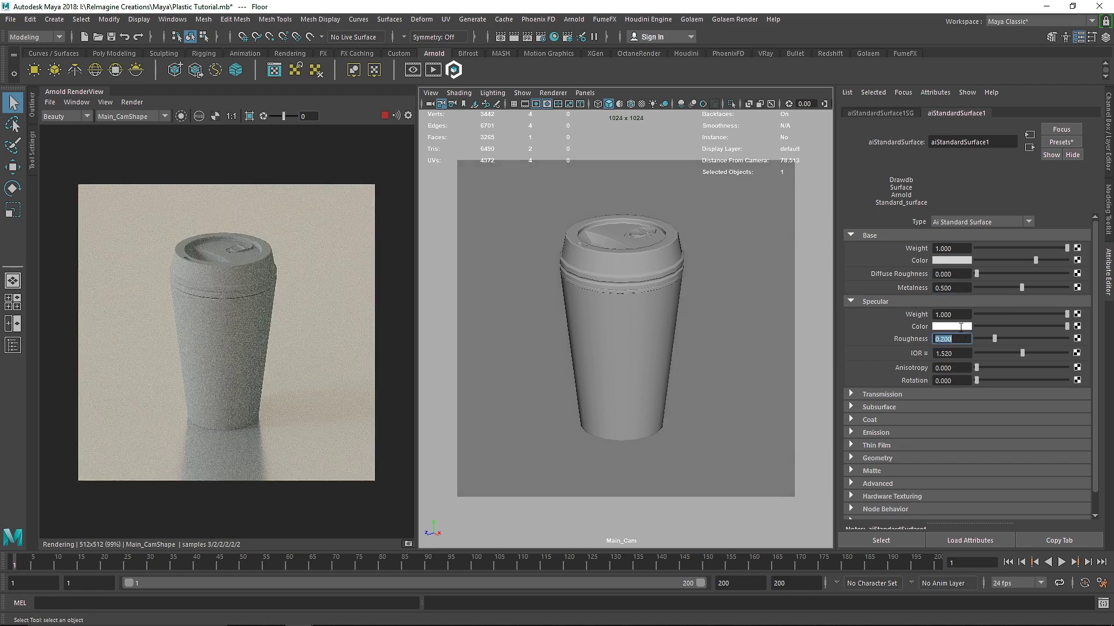
pyautogui.click(1019, 260)
pyautogui.click(615, 263)
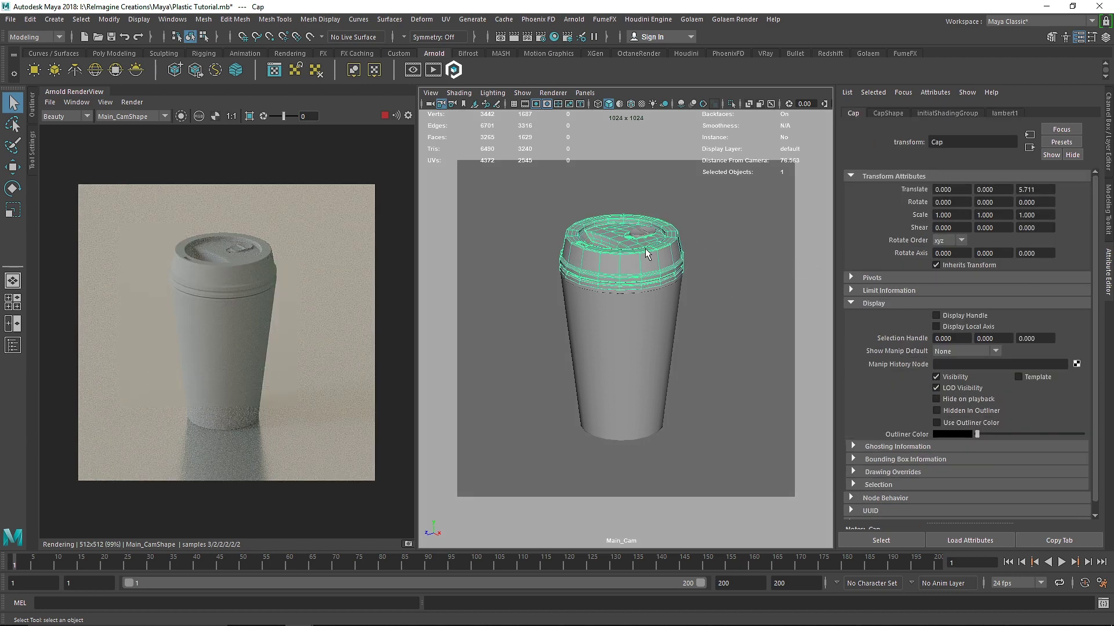
pyautogui.press('space')
pyautogui.rightClick(639, 248)
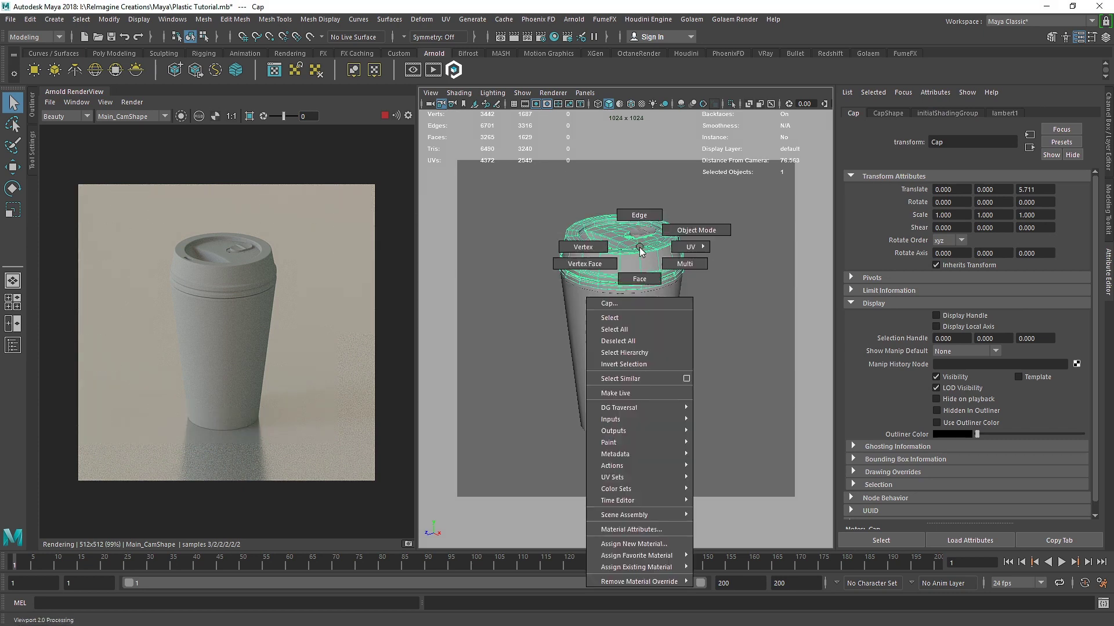
# Rename the floor's aiStandardSurface material to Floor1.
pyautogui.click(781, 342)
pyautogui.click(988, 113)
pyautogui.doubleClick(974, 142)
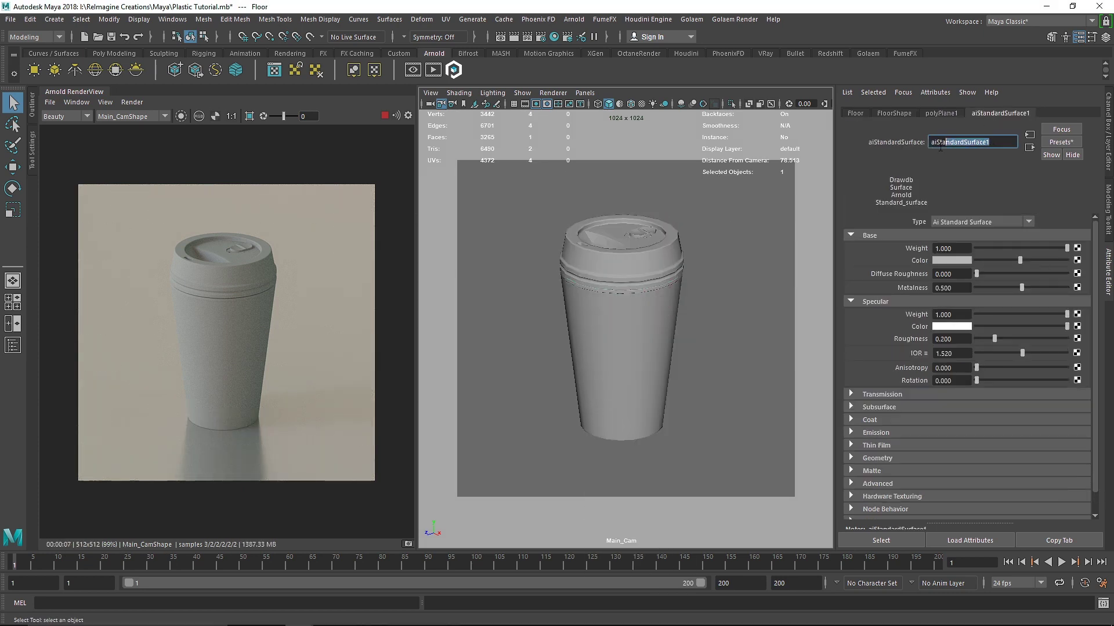
pyautogui.write('Floor1')
pyautogui.press('Return')
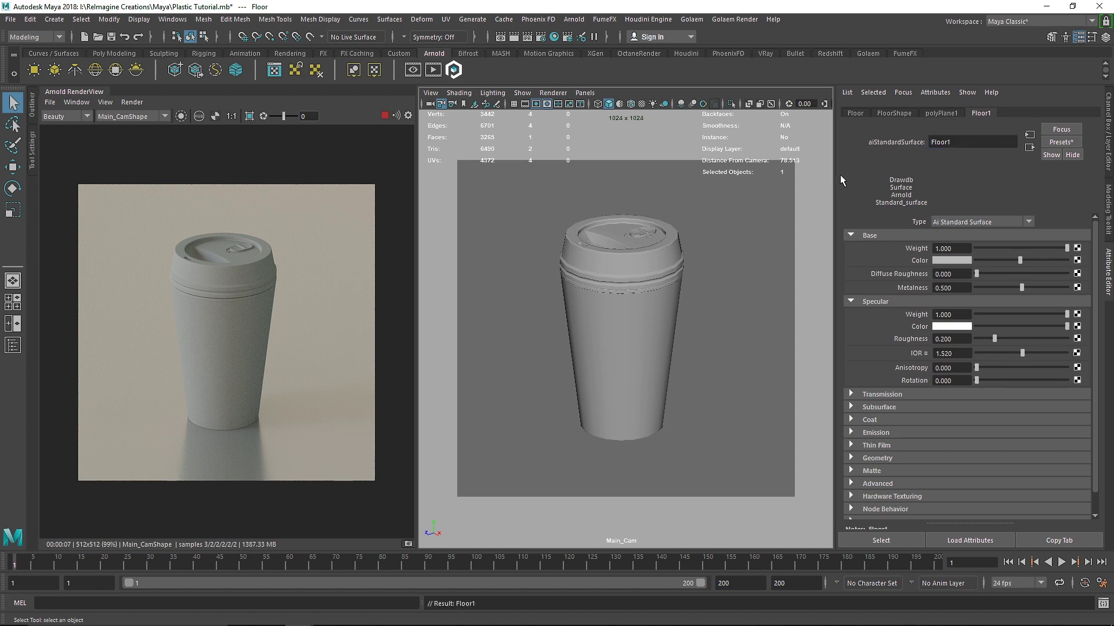
# Assign a new aiStandardSurface material to the cup's cap.
pyautogui.click(624, 252)
pyautogui.moveTo(625, 252); pyautogui.dragTo(635, 547, button='right')
pyautogui.click(733, 249)
pyautogui.click(796, 274)
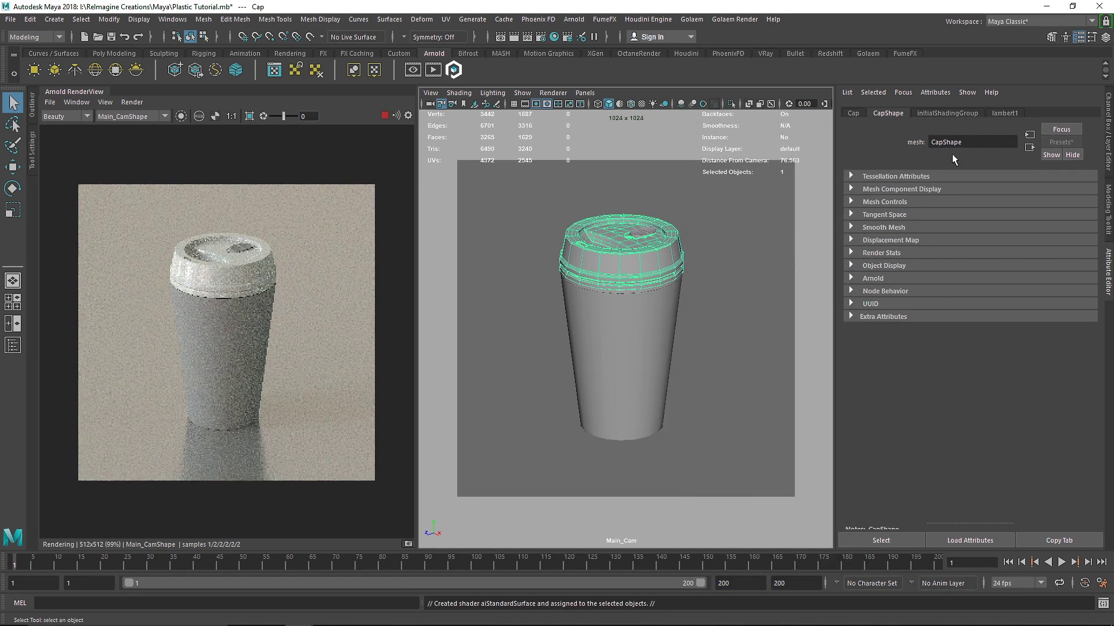
# Rename the cap's new material to Cap1.
pyautogui.doubleClick(957, 142)
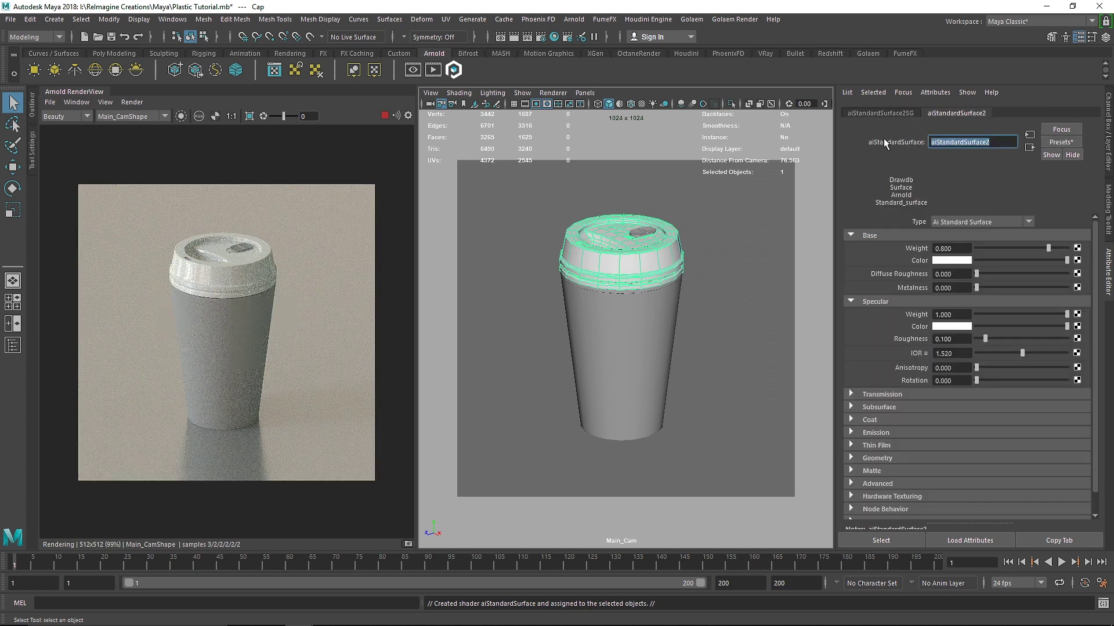
pyautogui.write('Cap')
pyautogui.press('Return')
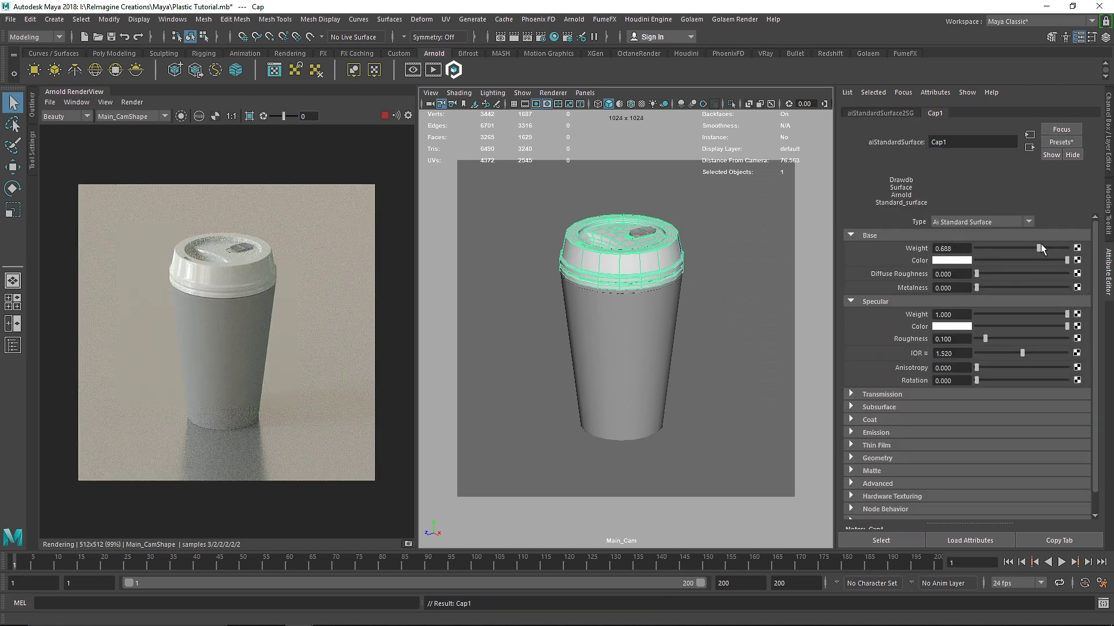
# Set the cap material's base weight to 1 and its specular roughness to 0.34.
pyautogui.moveTo(1040, 244); pyautogui.dragTo(1074, 248)
pyautogui.moveTo(954, 339); pyautogui.dragTo(883, 334)
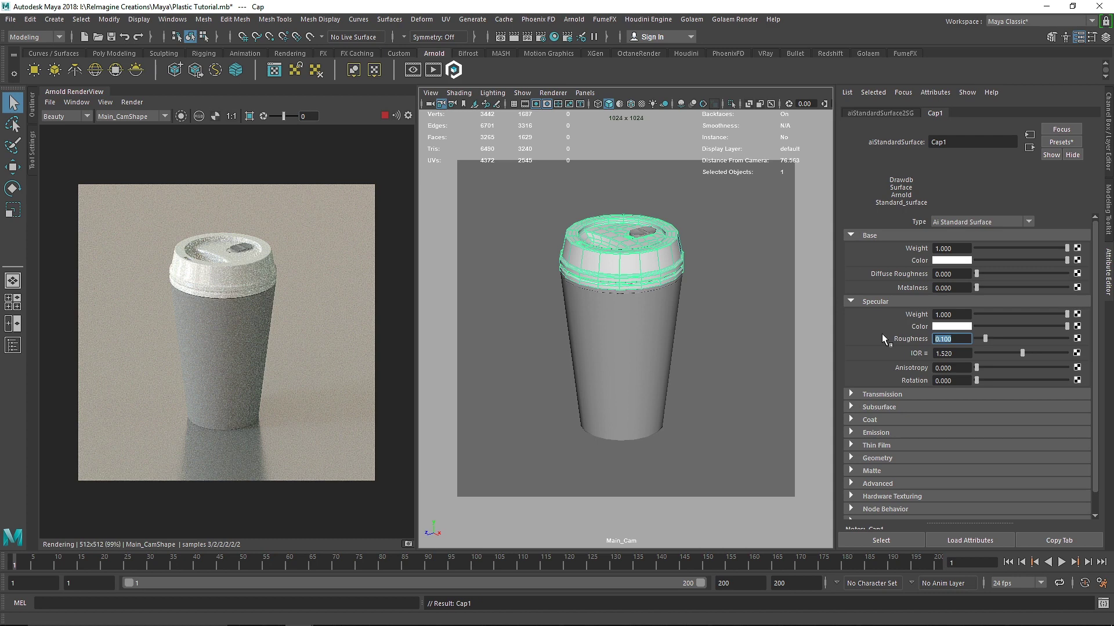
pyautogui.write('0.34')
pyautogui.press('Return')
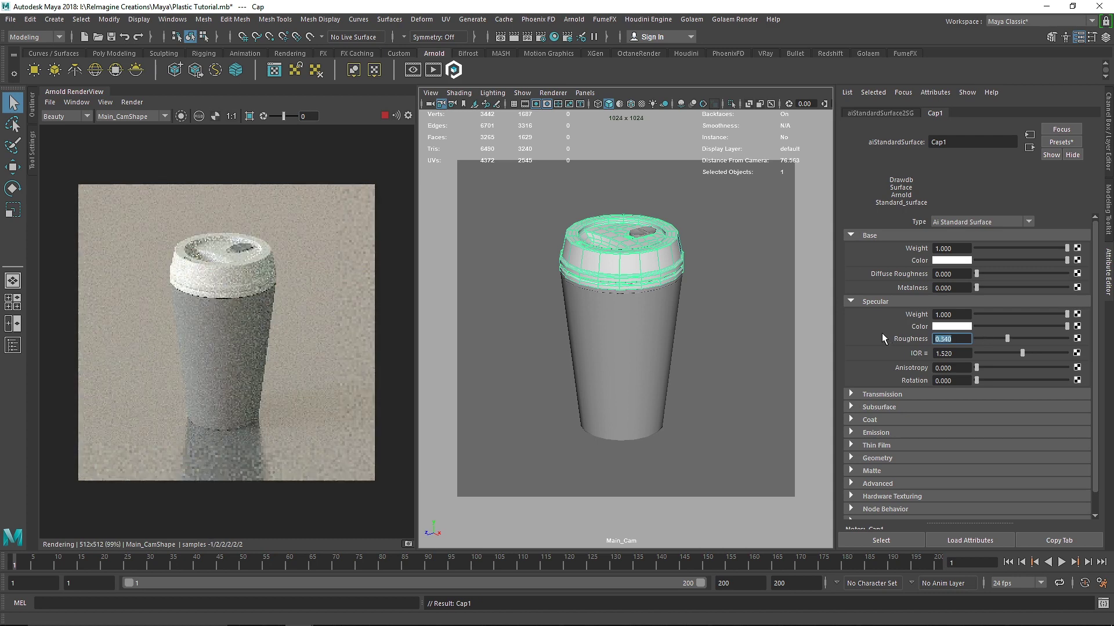
# Darken the cap material's base color to a near-black grey.
pyautogui.click(952, 260)
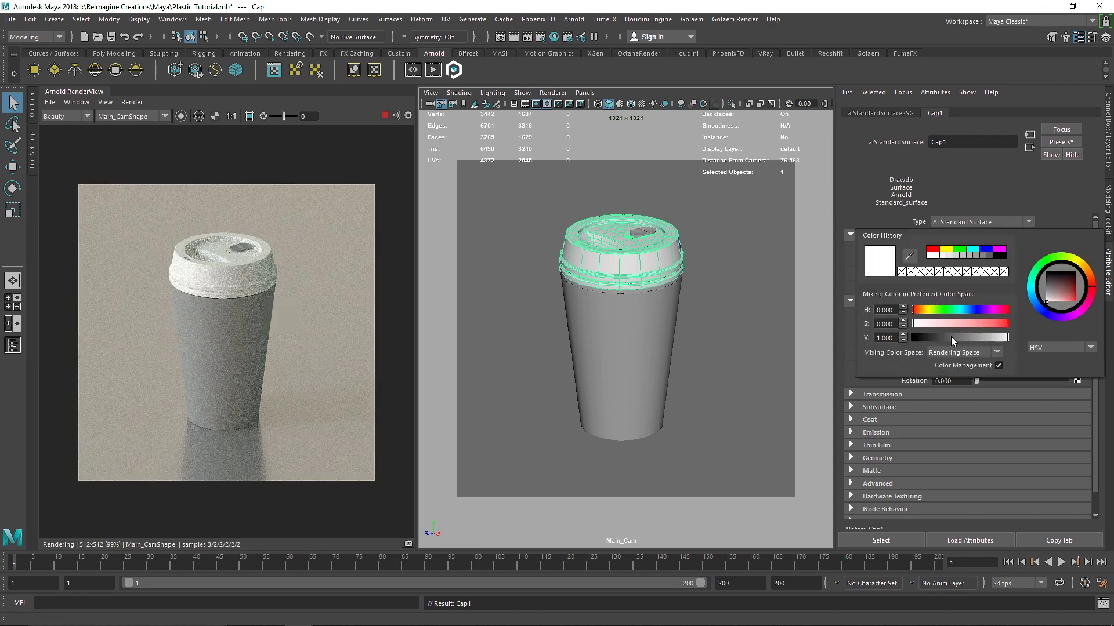
pyautogui.moveTo(951, 337); pyautogui.dragTo(934, 339)
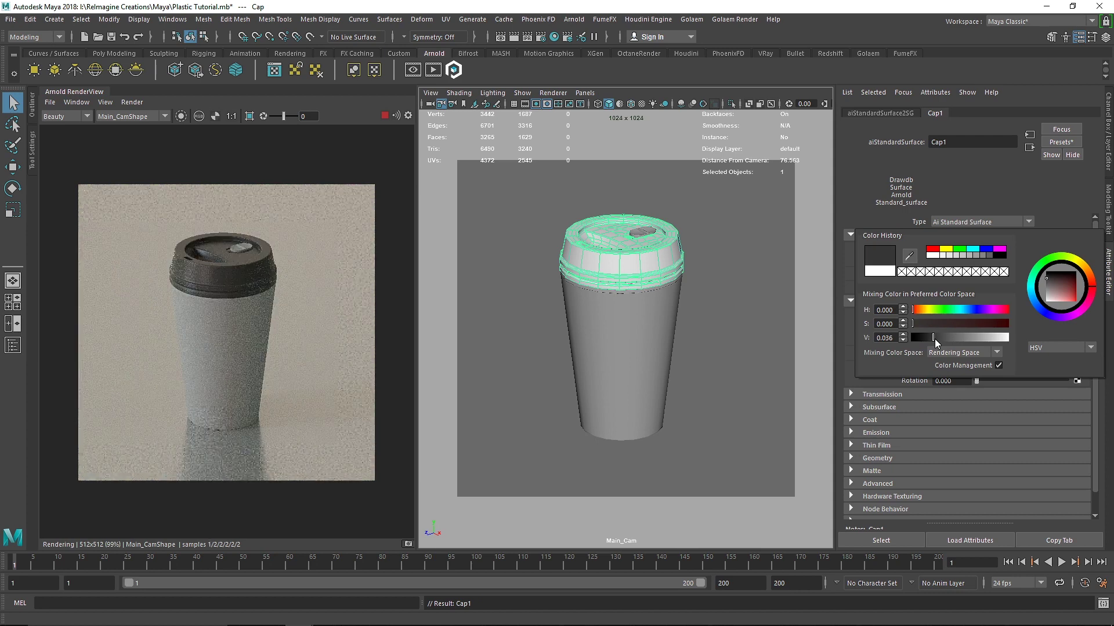
pyautogui.doubleClick(886, 339)
pyautogui.write('5')
pyautogui.press('Return')
# Assign the existing Cap1 material to the small slider on top of the cap.
pyautogui.click(645, 232)
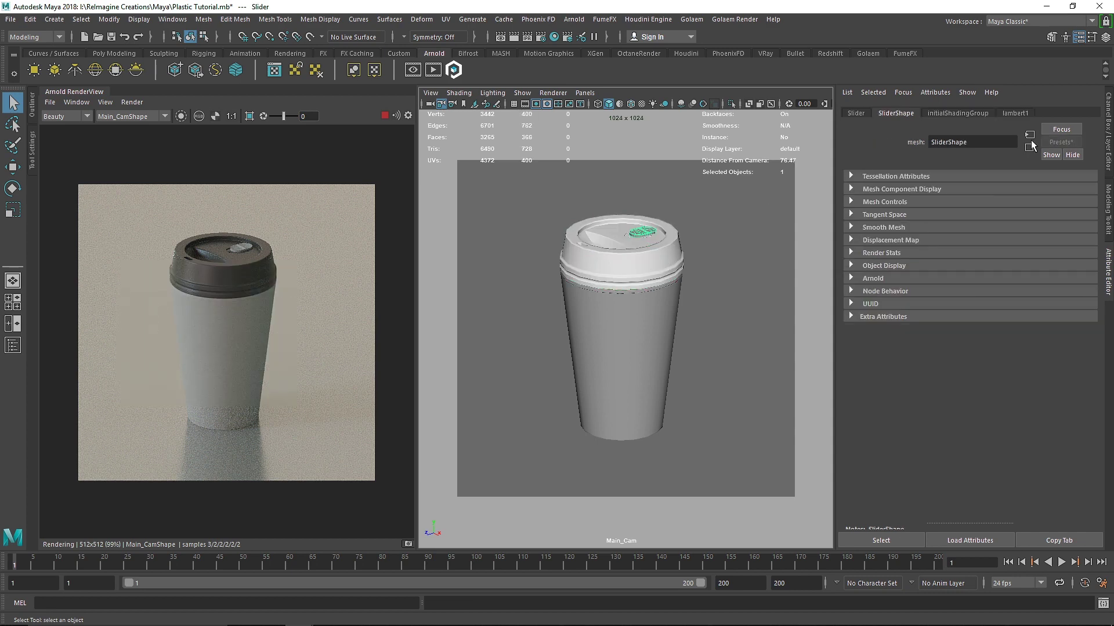
pyautogui.click(669, 259)
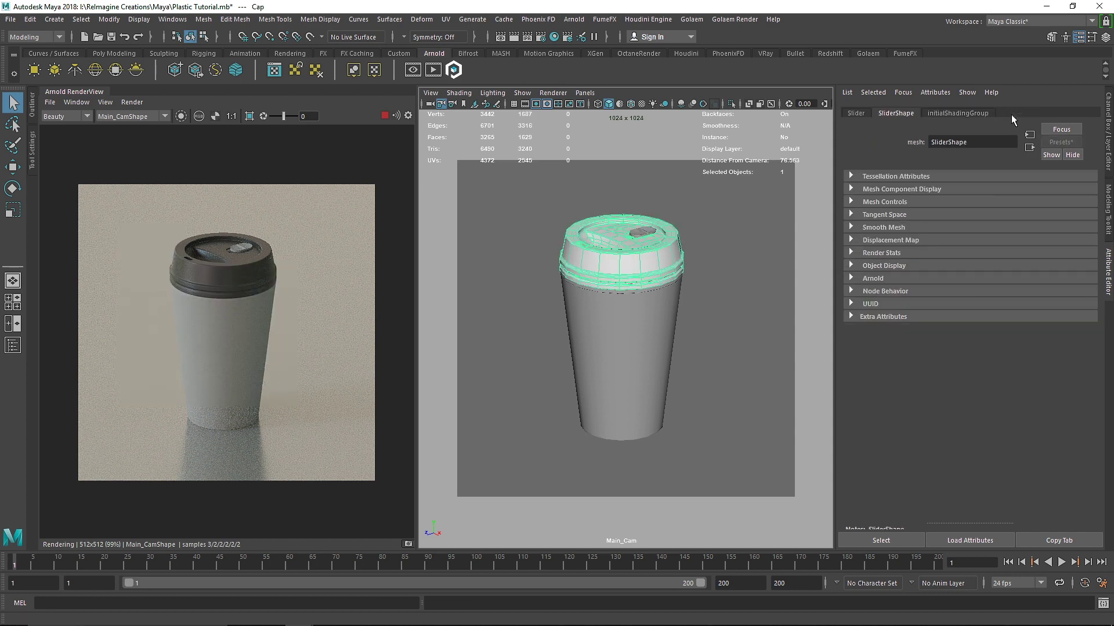
pyautogui.keyDown('shift'); pyautogui.click(647, 233); pyautogui.keyUp('shift')
pyautogui.click(647, 233)
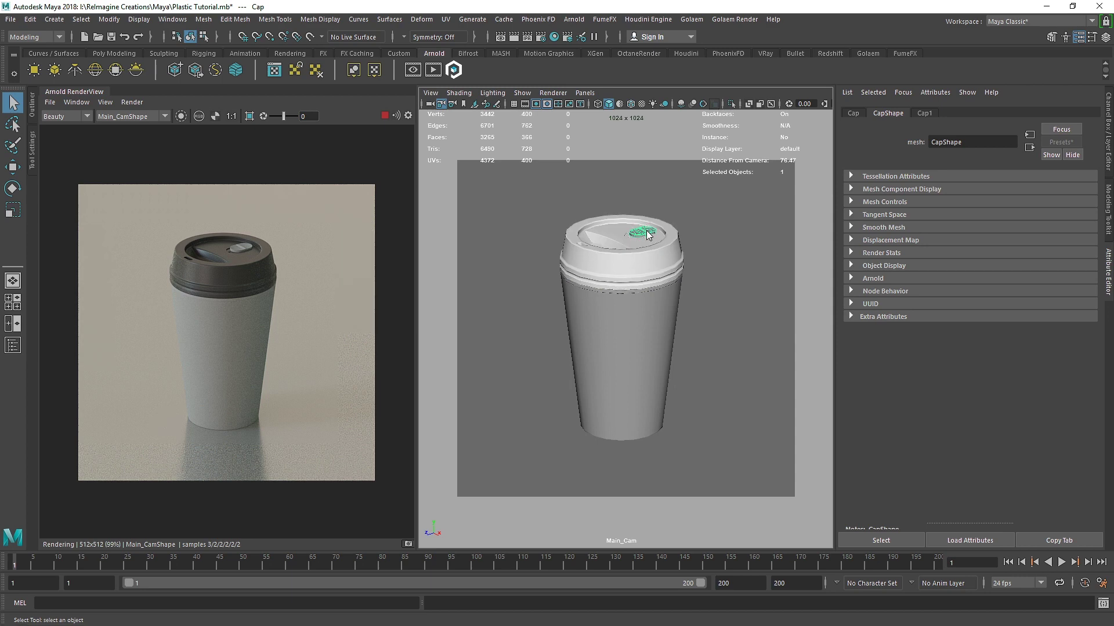
pyautogui.moveTo(647, 232); pyautogui.dragTo(743, 507, button='right')
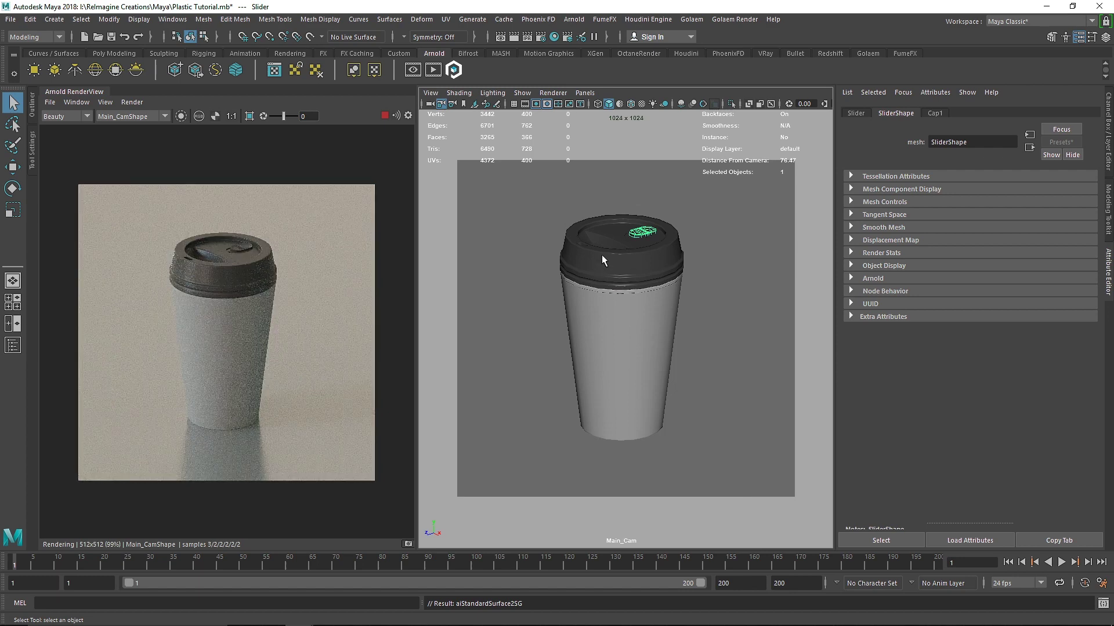
# Assign a new aiStandardSurface material to the cup body.
pyautogui.click(639, 315)
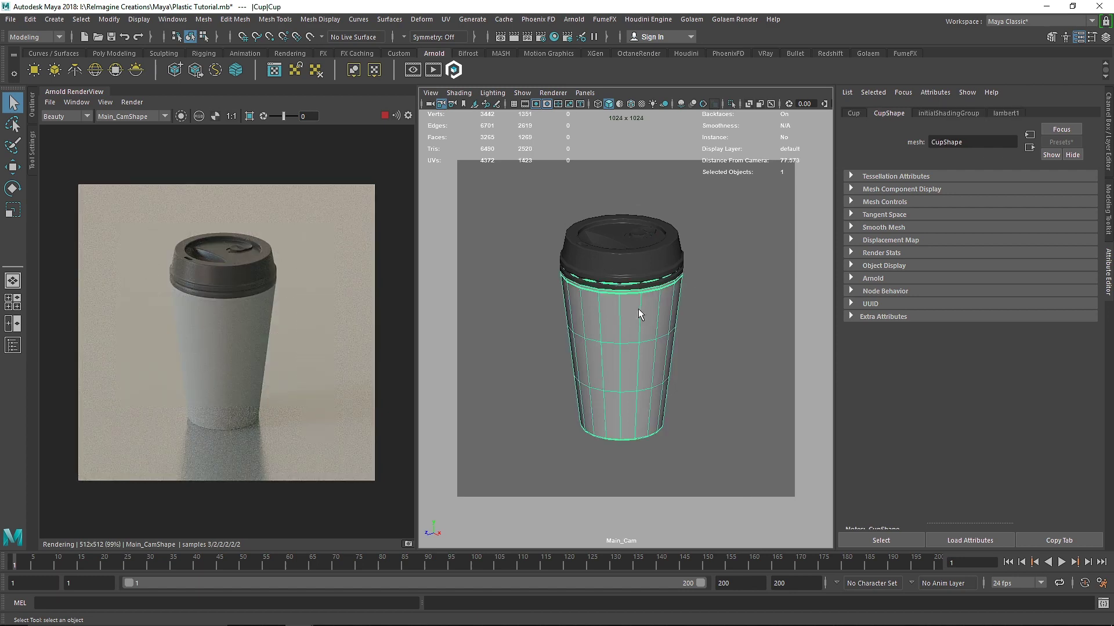
pyautogui.moveTo(639, 314); pyautogui.dragTo(632, 576, button='right')
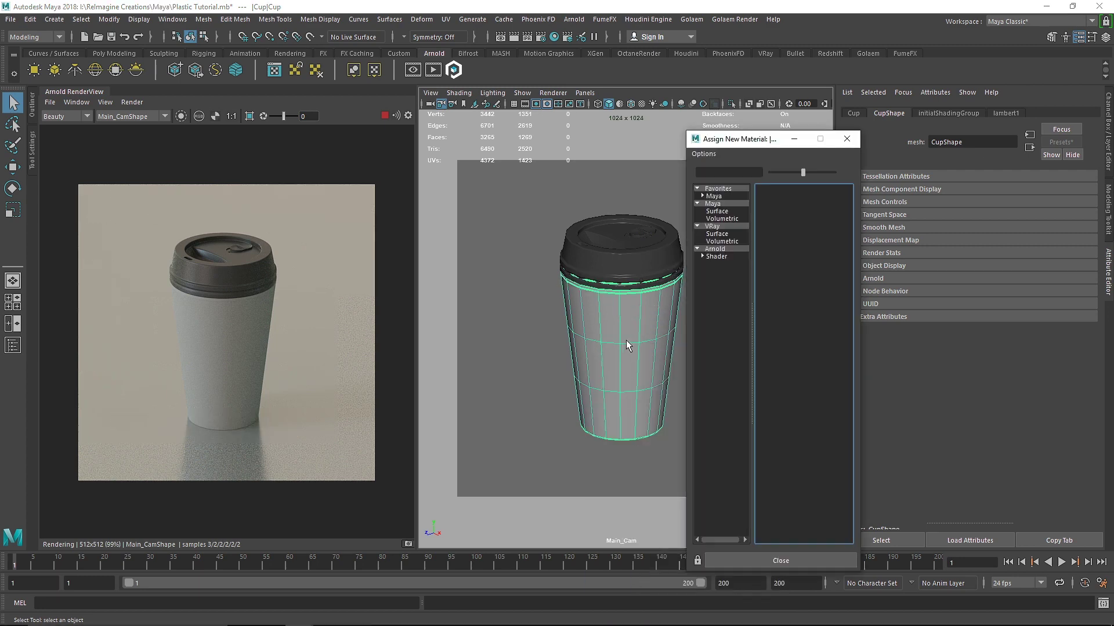
pyautogui.click(722, 248)
pyautogui.click(810, 275)
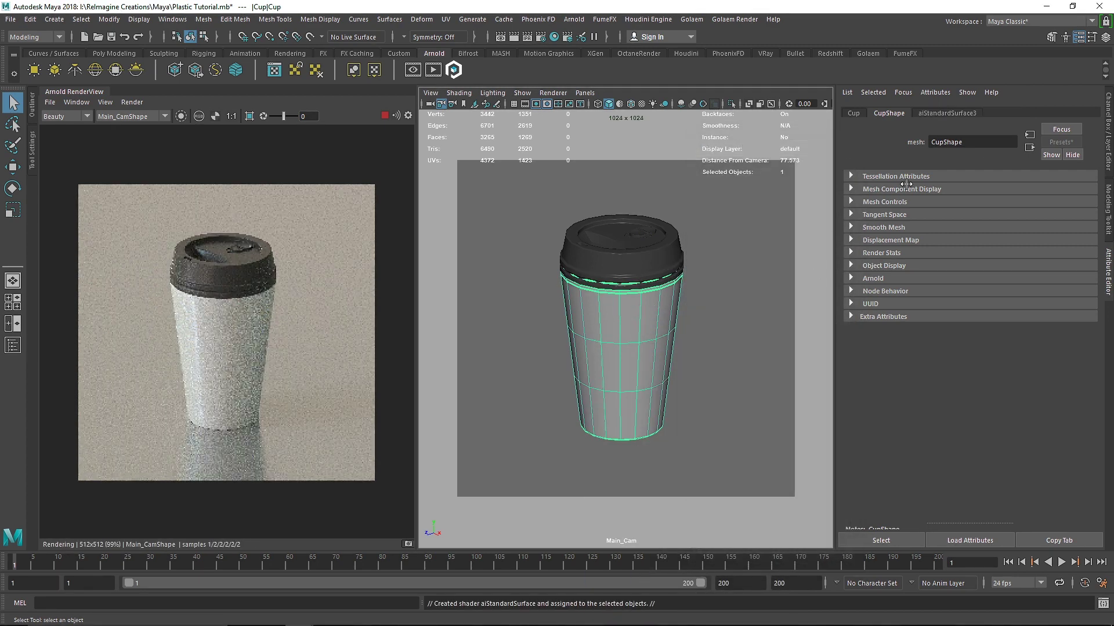
# Rename the cup body's new material to Plastic.
pyautogui.click(949, 113)
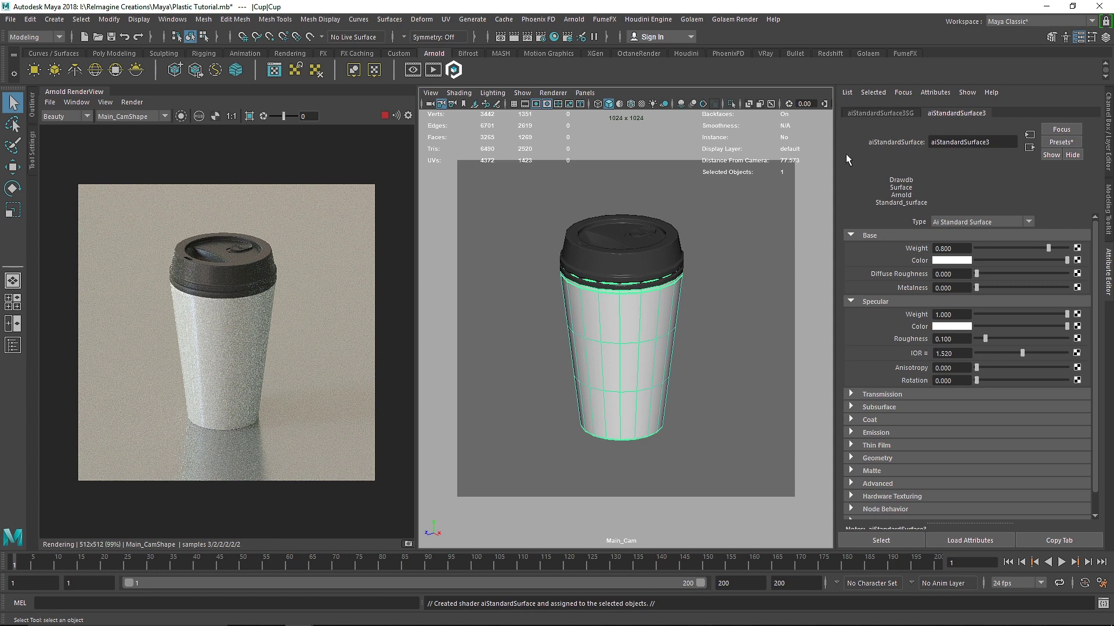
pyautogui.doubleClick(972, 142)
pyautogui.write('Pla')
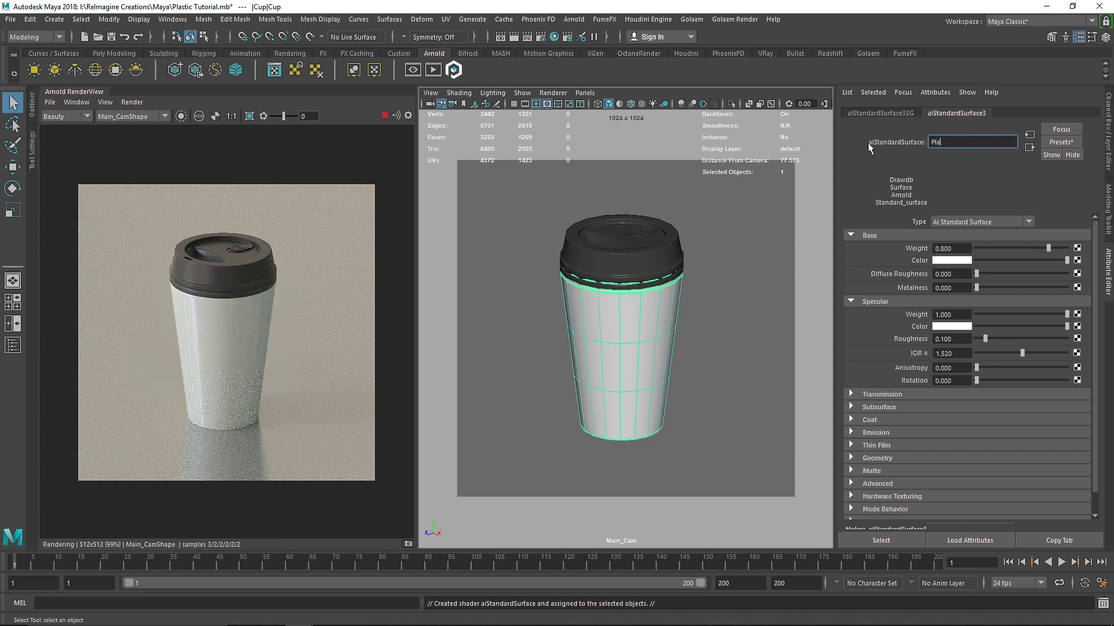
pyautogui.write('stic')
pyautogui.press('Return')
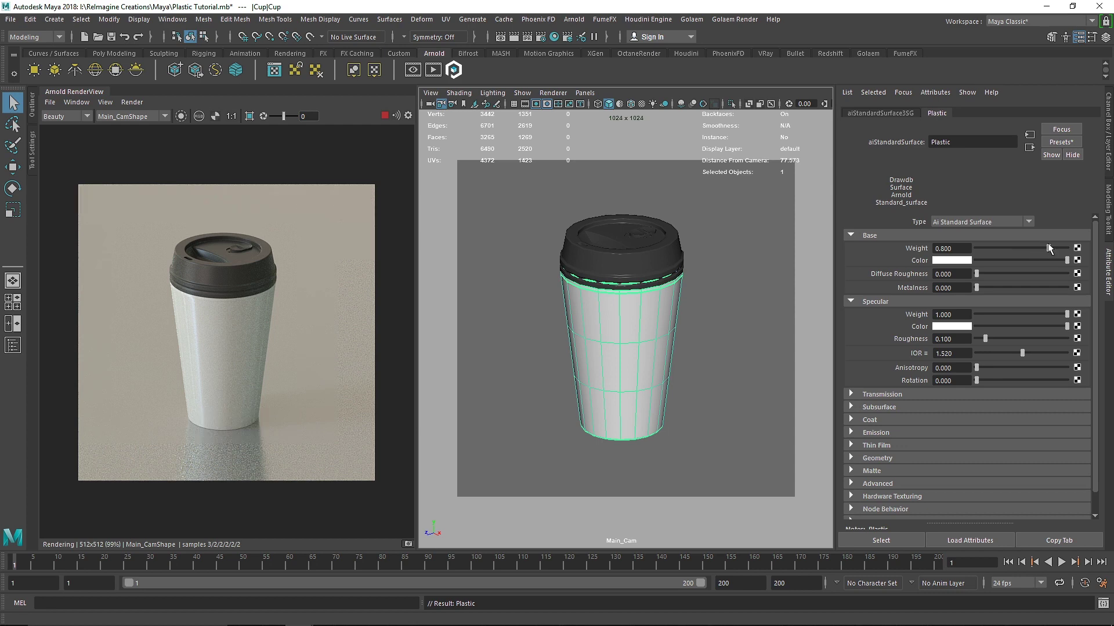
# Lower the Plastic material's base weight to its minimum and set its transmission weight to 1.
pyautogui.moveTo(1048, 248); pyautogui.dragTo(863, 235)
pyautogui.click(865, 236)
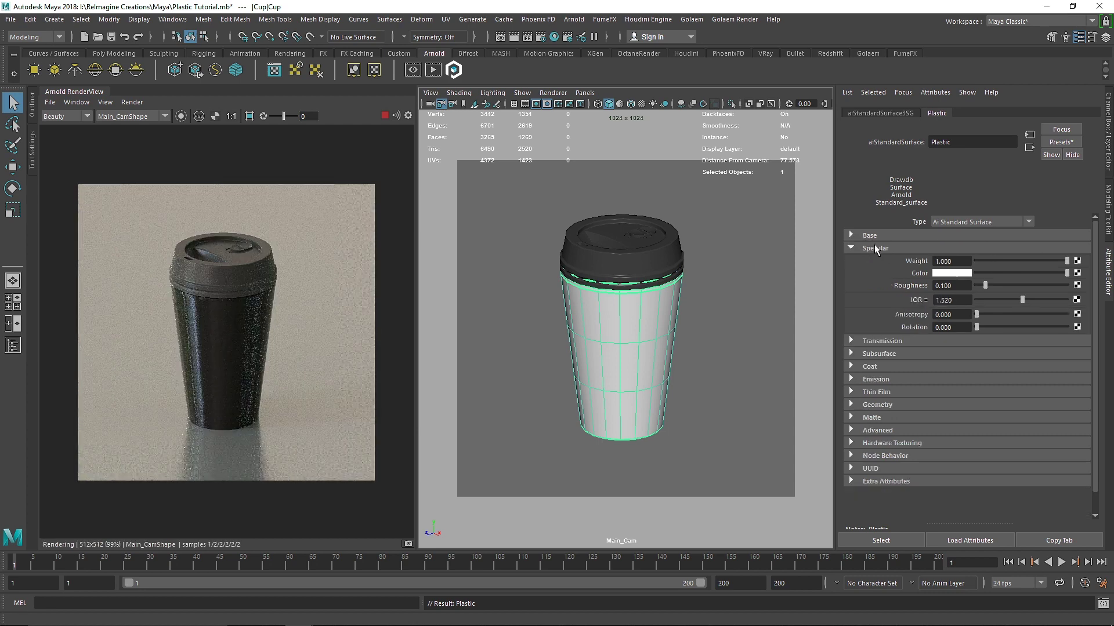
pyautogui.click(889, 341)
pyautogui.moveTo(953, 353); pyautogui.dragTo(893, 351)
pyautogui.write('1')
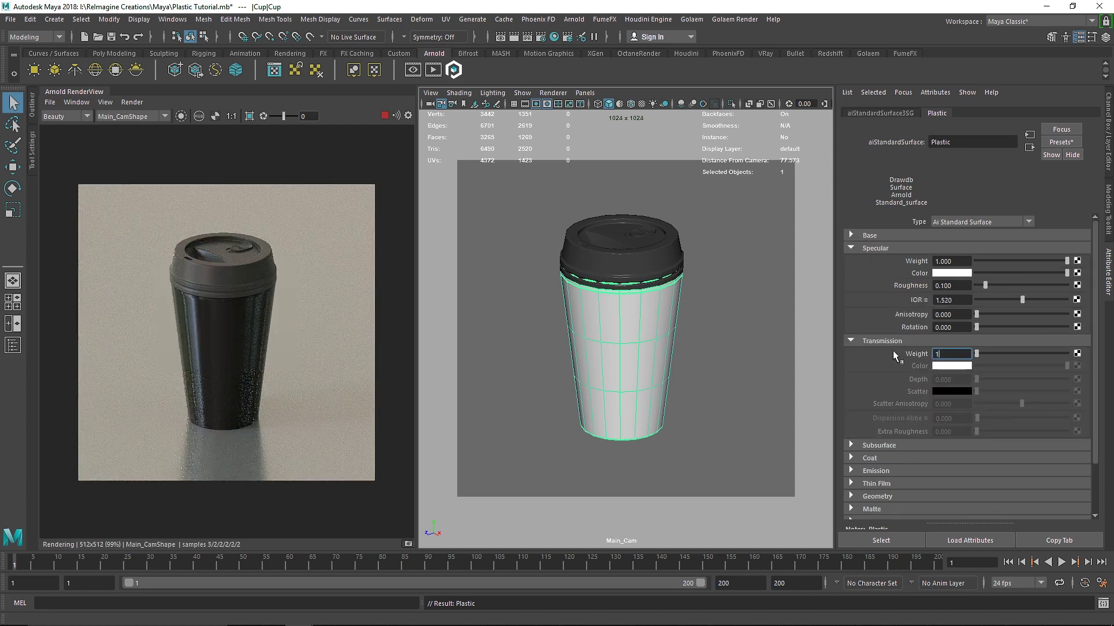
pyautogui.press('Return')
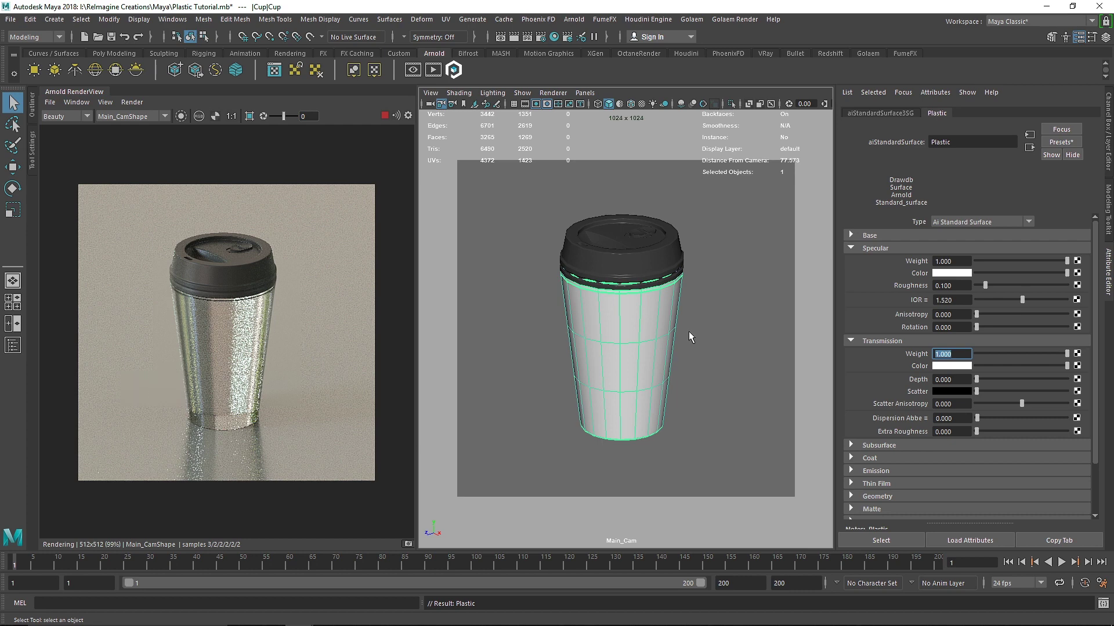
# Turn off Opaque in the cup shape's Arnold attributes.
pyautogui.click(646, 329)
pyautogui.click(635, 327)
pyautogui.click(880, 116)
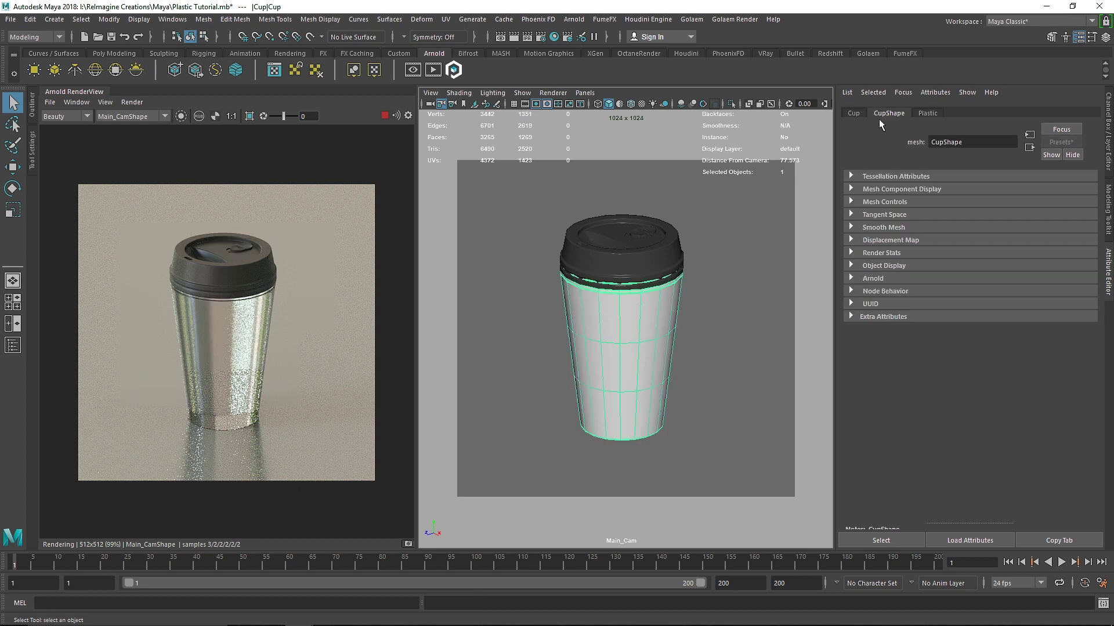
pyautogui.click(873, 278)
pyautogui.click(942, 307)
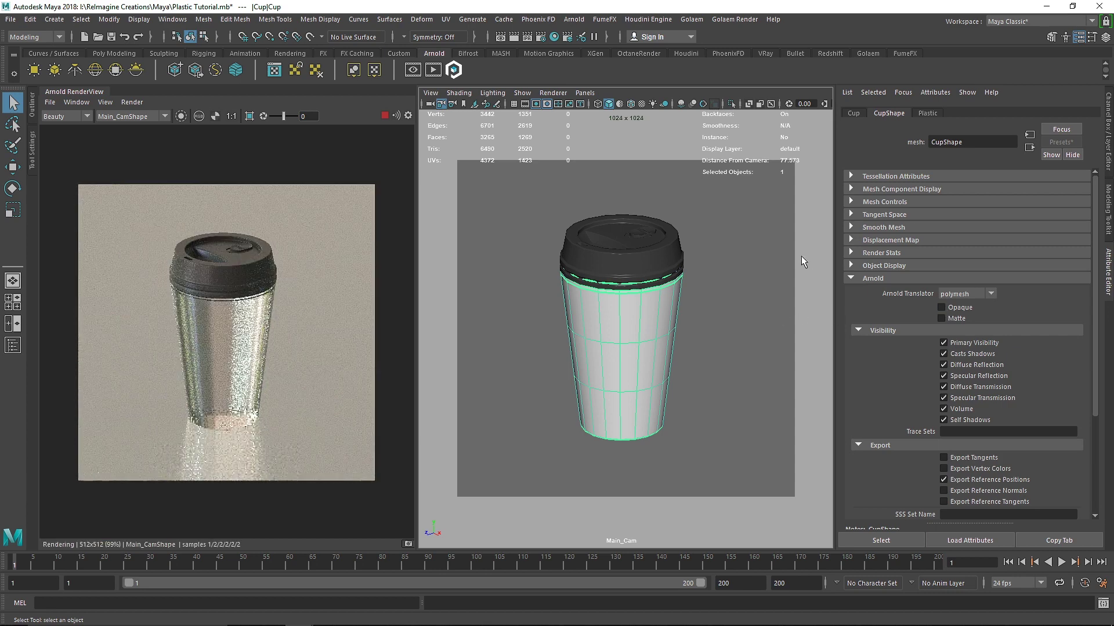
# Enable Thin Walled in the Plastic material's geometry settings.
pyautogui.click(927, 113)
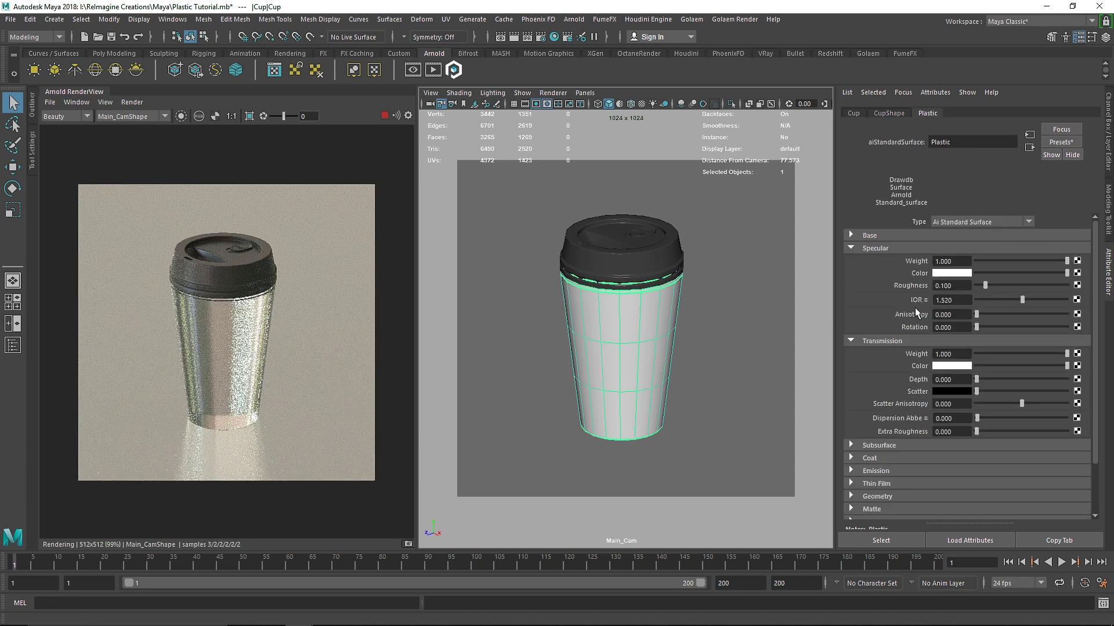
pyautogui.click(879, 337)
pyautogui.click(871, 249)
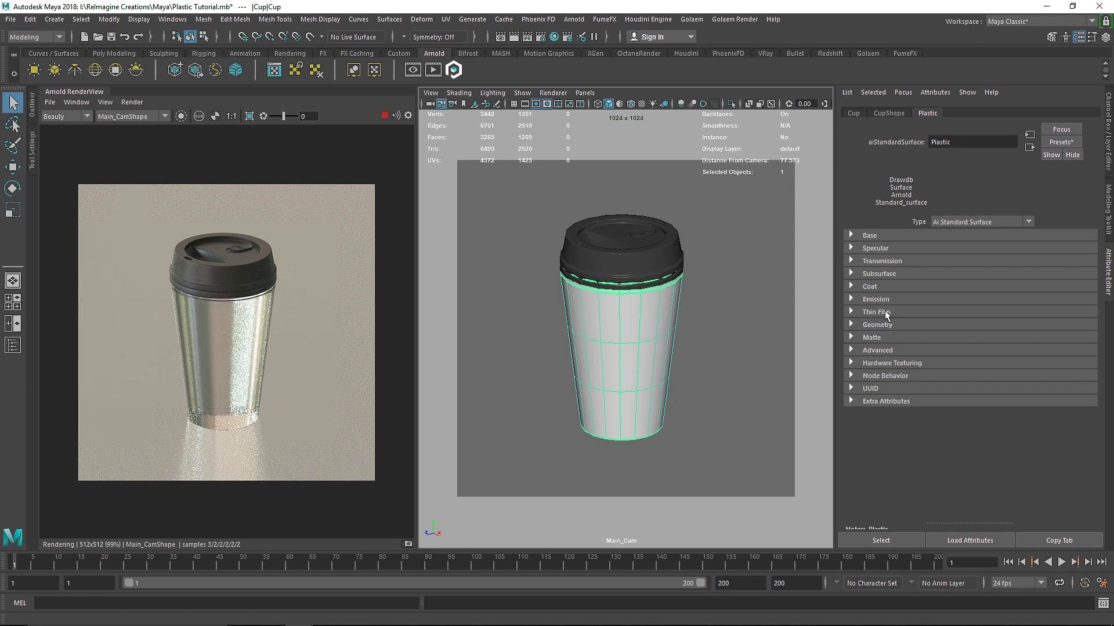
pyautogui.click(883, 323)
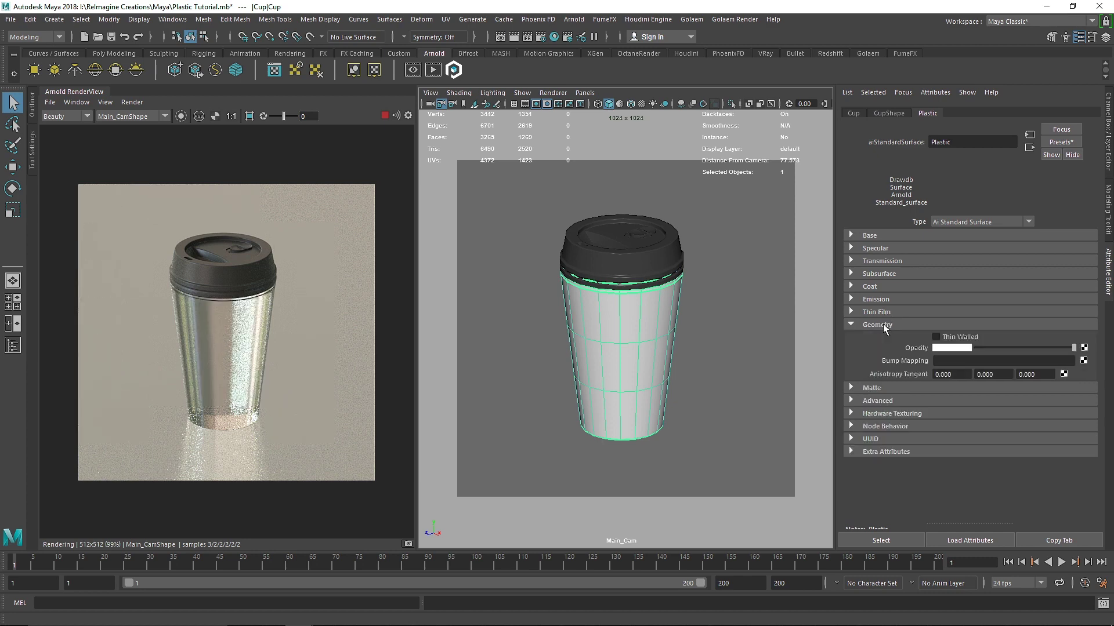
pyautogui.click(936, 338)
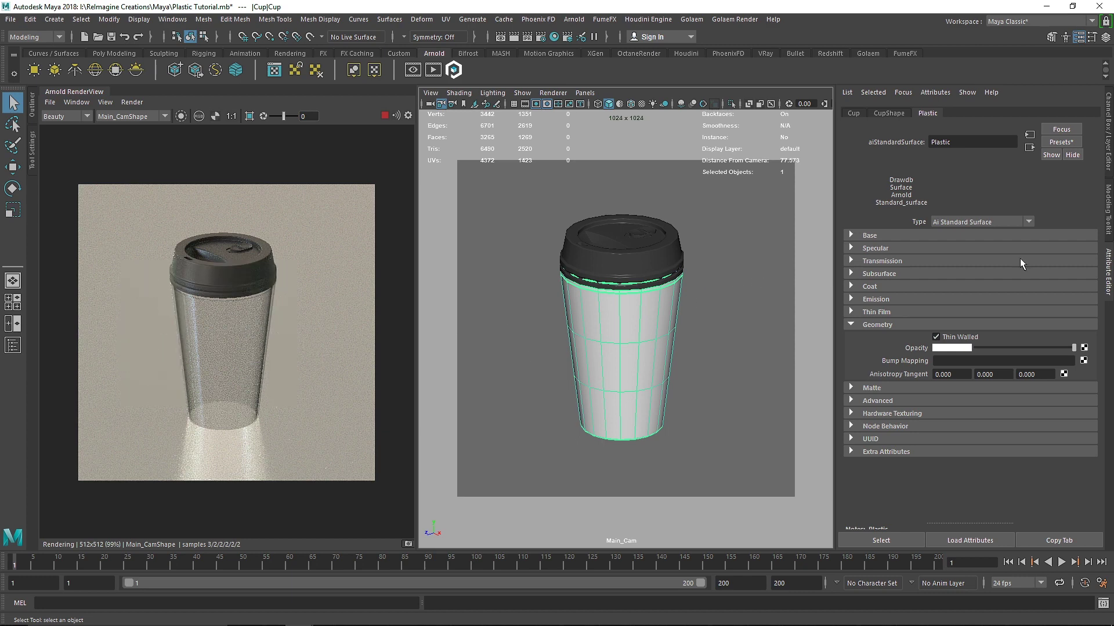
# Stop the live Arnold render and replace the render view with an enlarged front view framed on the cup.
pyautogui.click(384, 115)
pyautogui.press('space')
pyautogui.moveTo(580, 289); pyautogui.dragTo(577, 182)
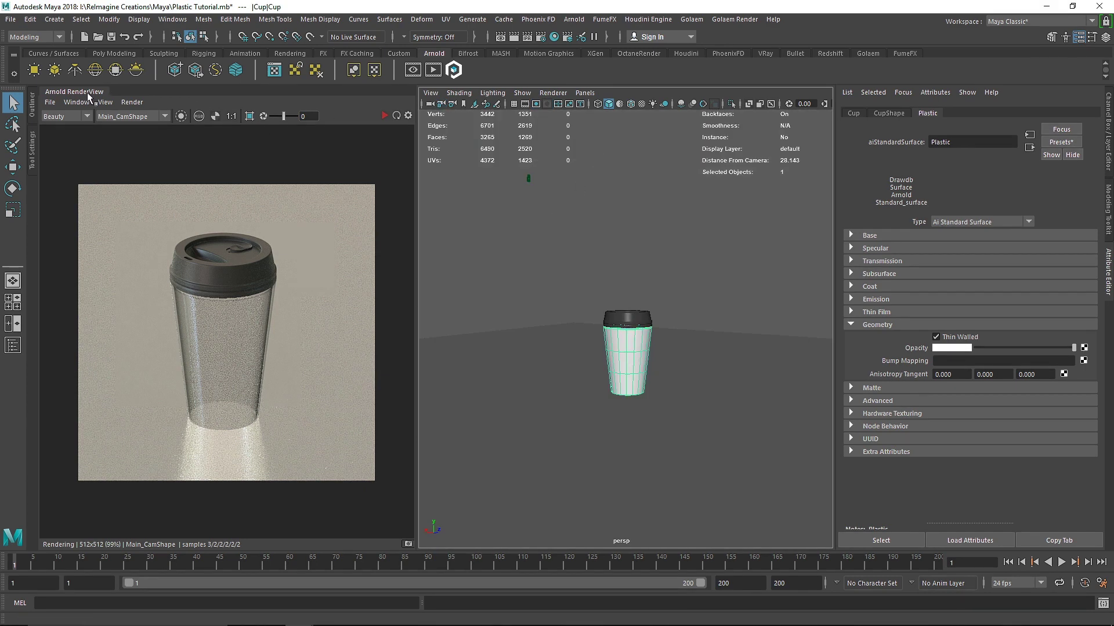
pyautogui.click(87, 92)
pyautogui.click(108, 140)
pyautogui.press('space')
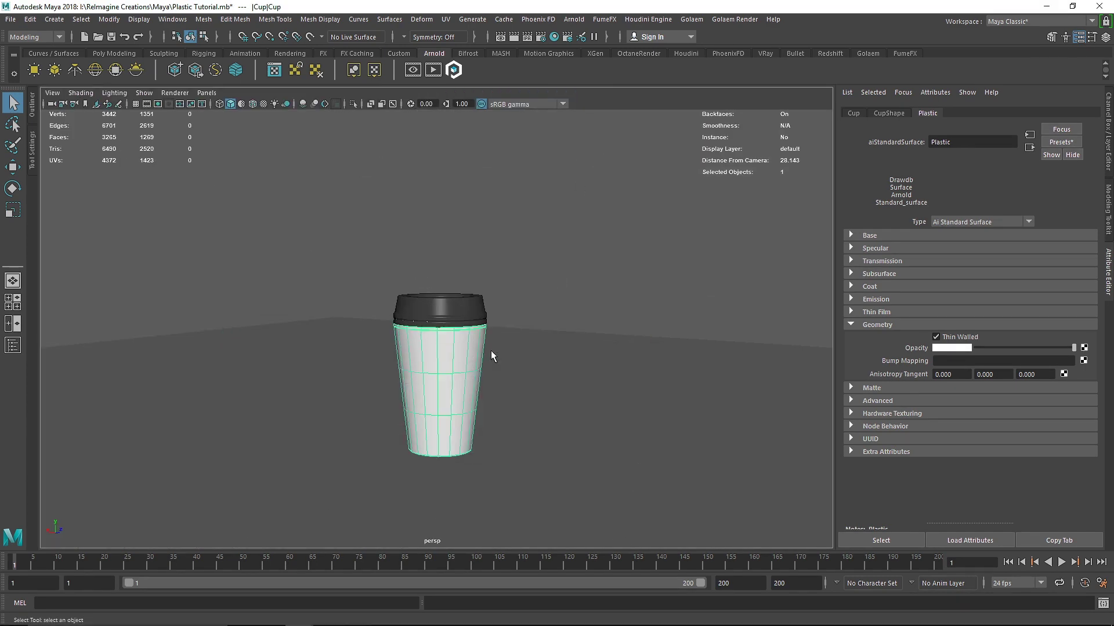
pyautogui.press('space')
pyautogui.press('space')
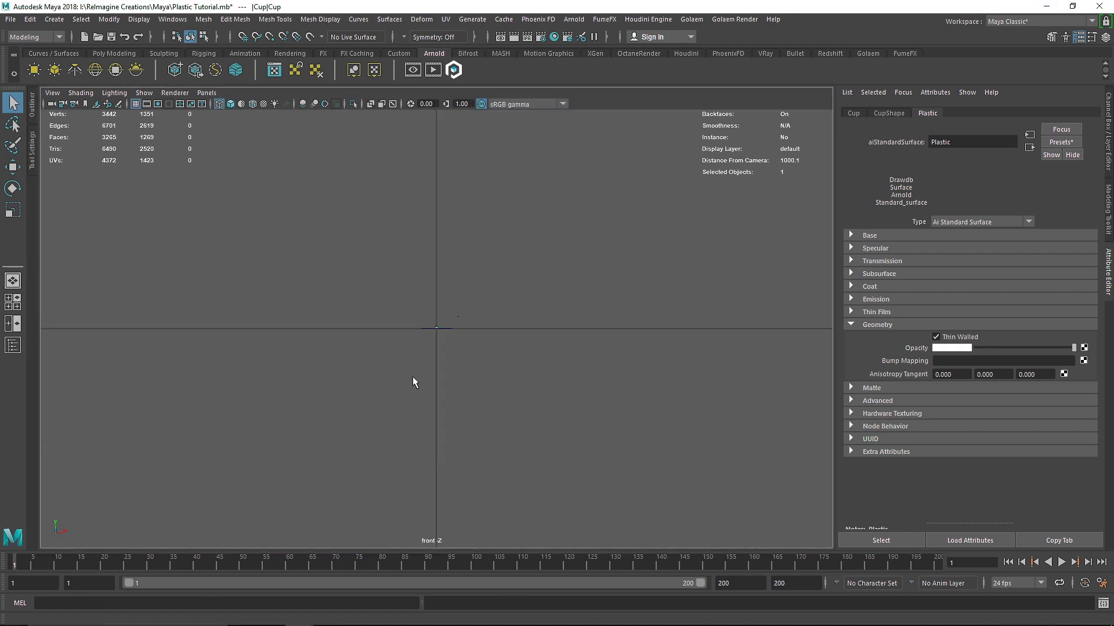
pyautogui.press('f')
pyautogui.scroll(-2, 351, 290)
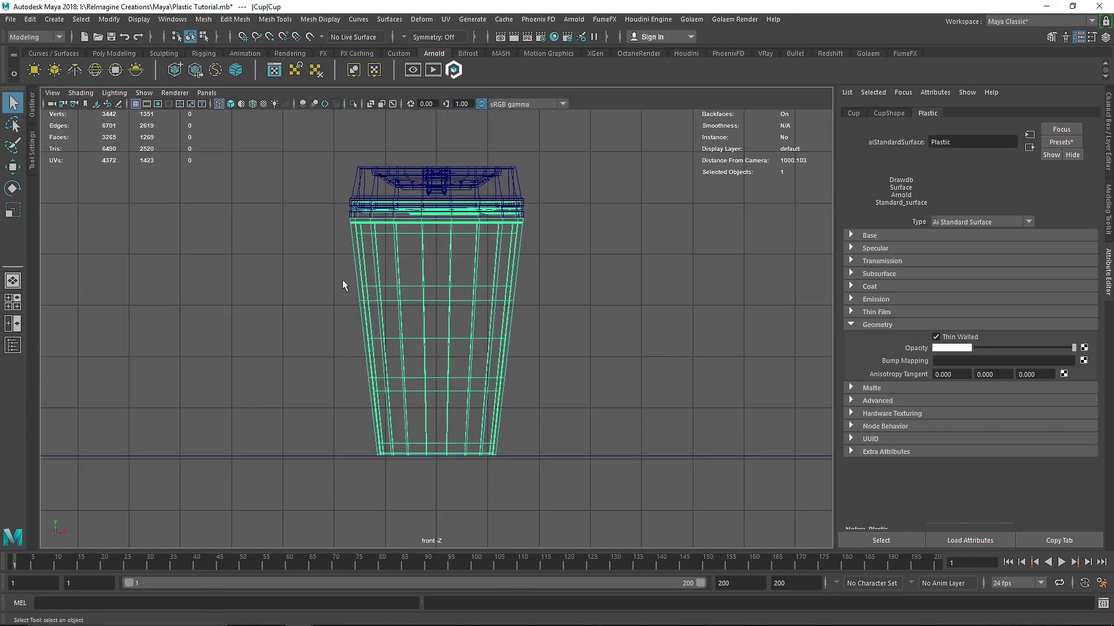
pyautogui.click(124, 54)
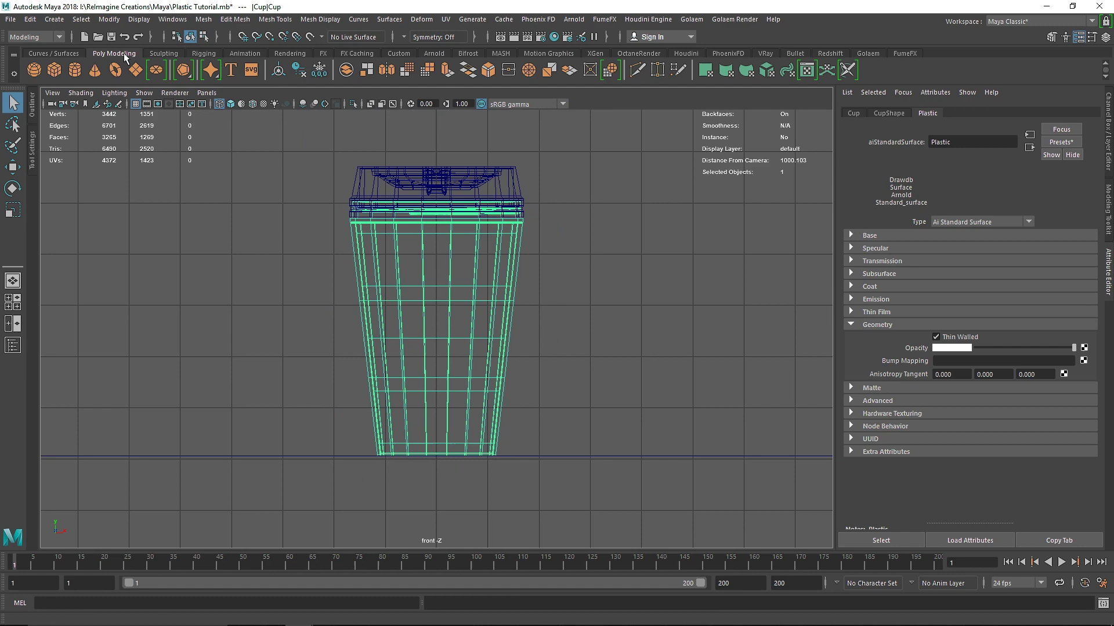
pyautogui.click(73, 71)
pyautogui.press('Delete')
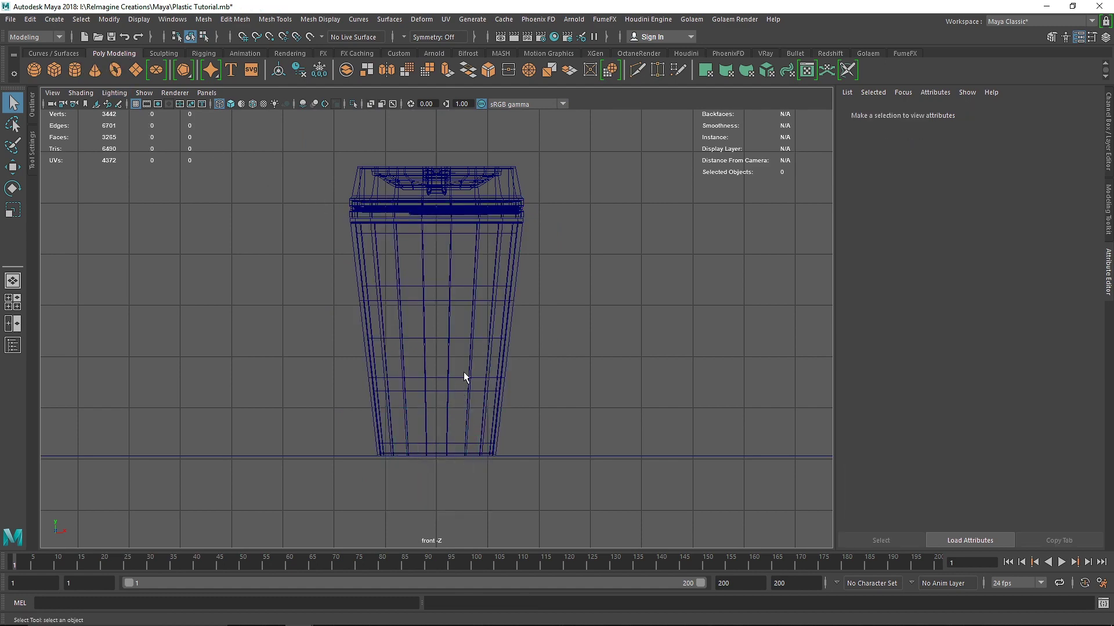
# Select the cup's side-wall faces below the rim and duplicate them as a separate mesh.
pyautogui.click(486, 367)
pyautogui.moveTo(495, 336); pyautogui.dragTo(500, 300, button='right')
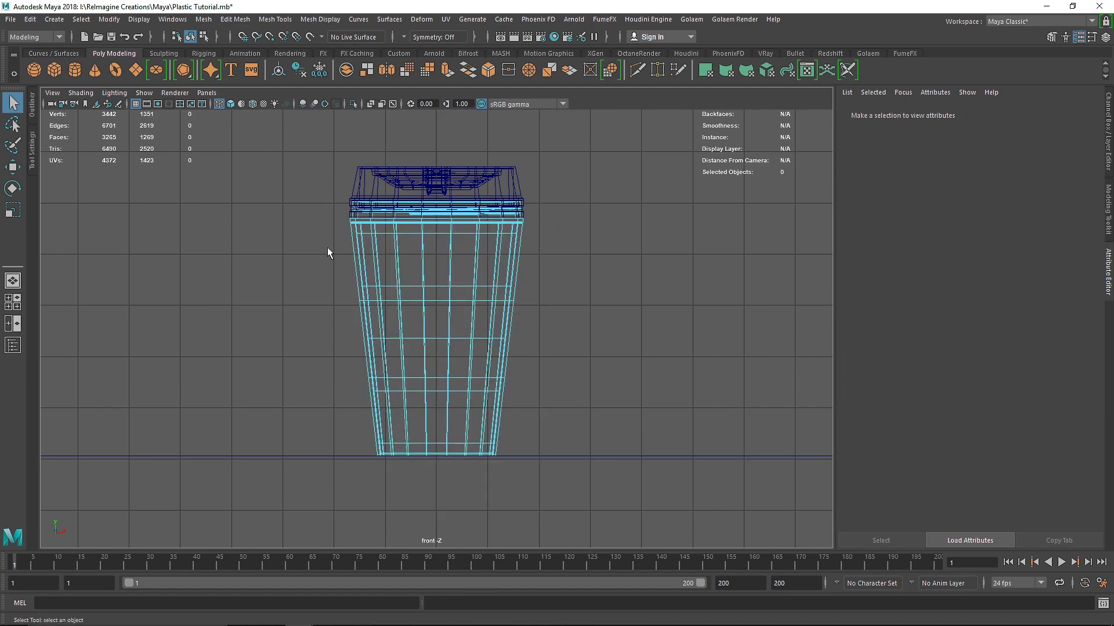
pyautogui.moveTo(328, 246); pyautogui.dragTo(654, 423)
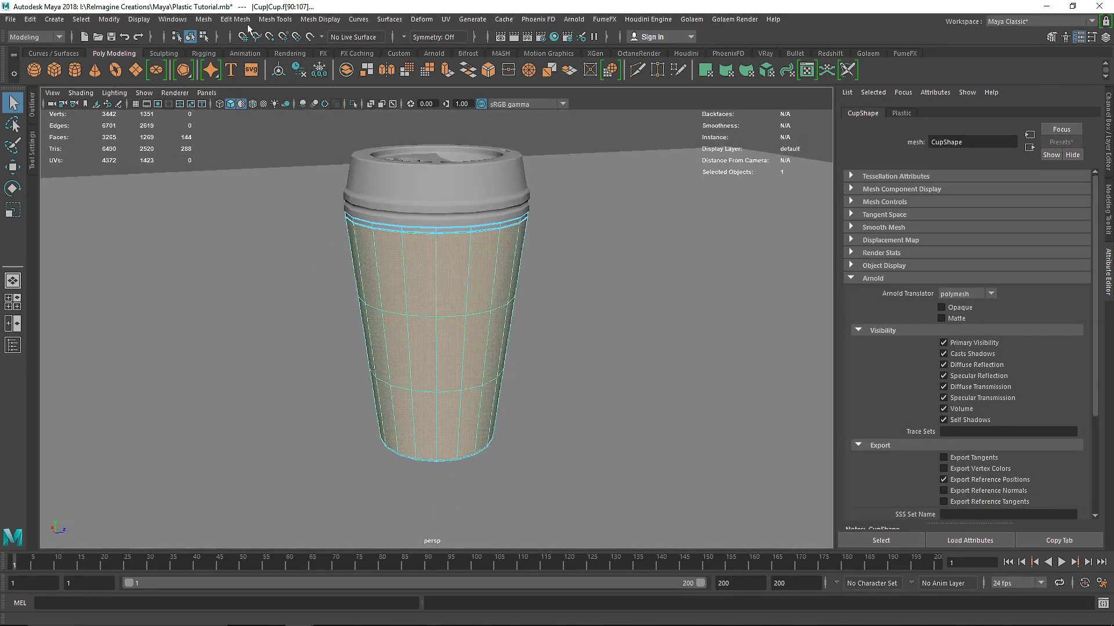
pyautogui.click(238, 19)
pyautogui.click(259, 334)
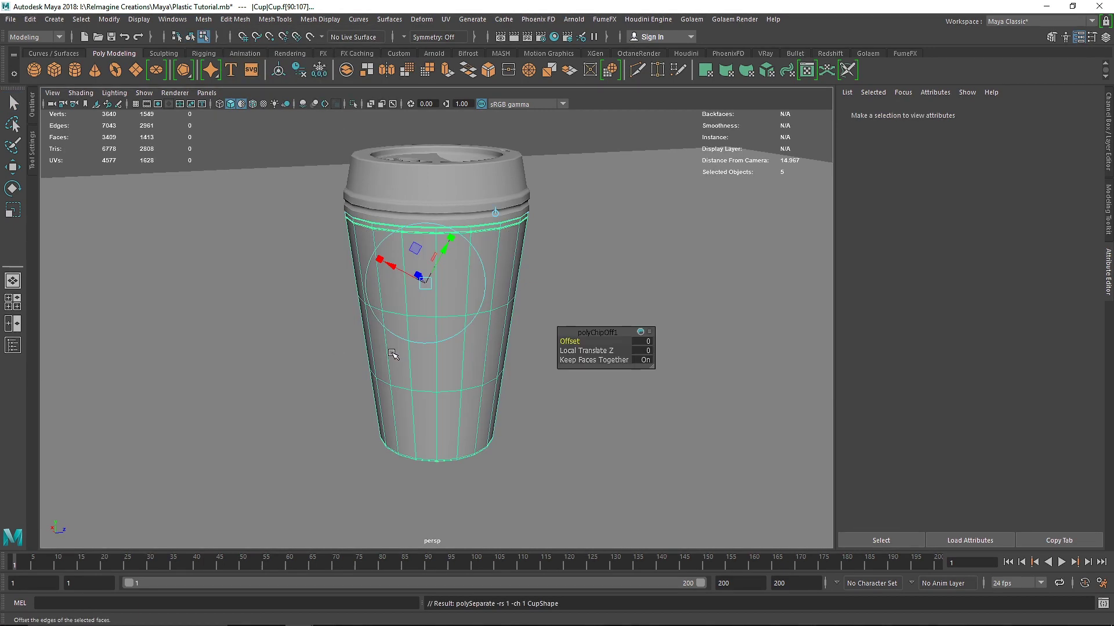
# Center the pivot of the full cup mesh split off by the duplication and scale it uniformly to about 0.95.
pyautogui.moveTo(492, 241); pyautogui.dragTo(544, 225, button='right')
pyautogui.click(559, 255)
pyautogui.click(487, 282)
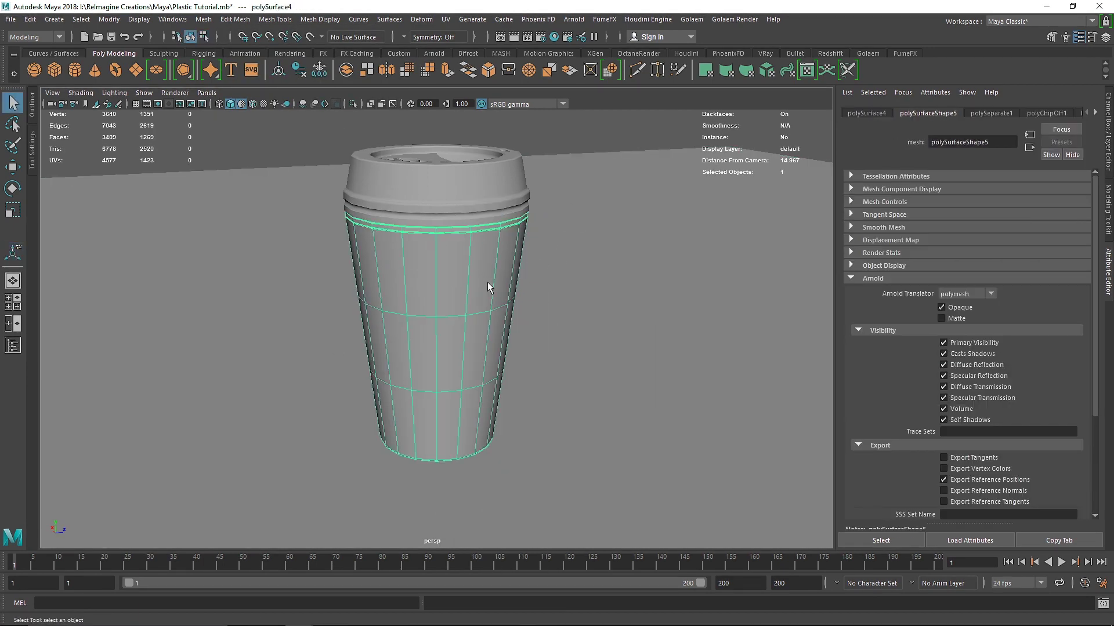
pyautogui.press('r')
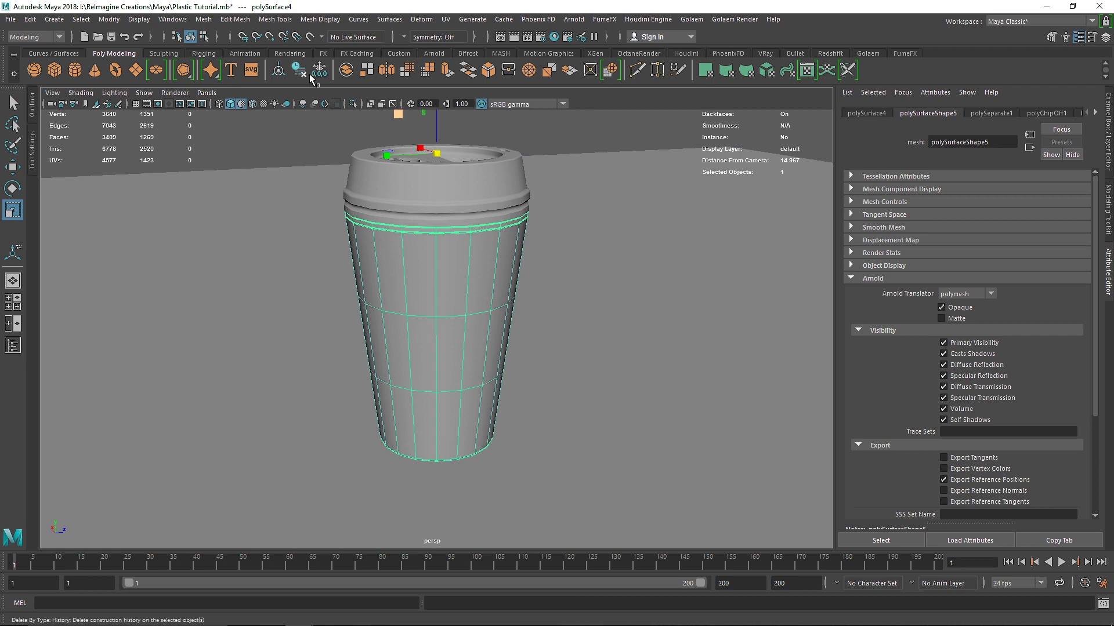
pyautogui.click(284, 73)
pyautogui.moveTo(438, 323); pyautogui.dragTo(432, 325)
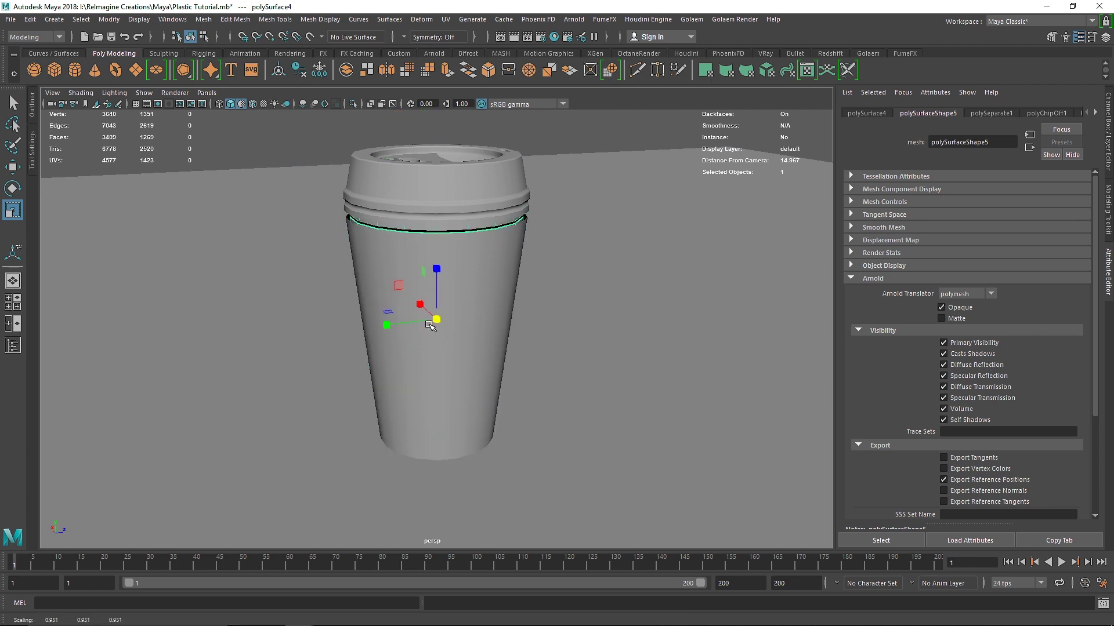
# Isolate the scaled inner mesh and delete its rim faces above the side wall, working in face mode from the front view.
pyautogui.hotkey('ctrl', '1')
pyautogui.moveTo(474, 218); pyautogui.dragTo(475, 242, button='right')
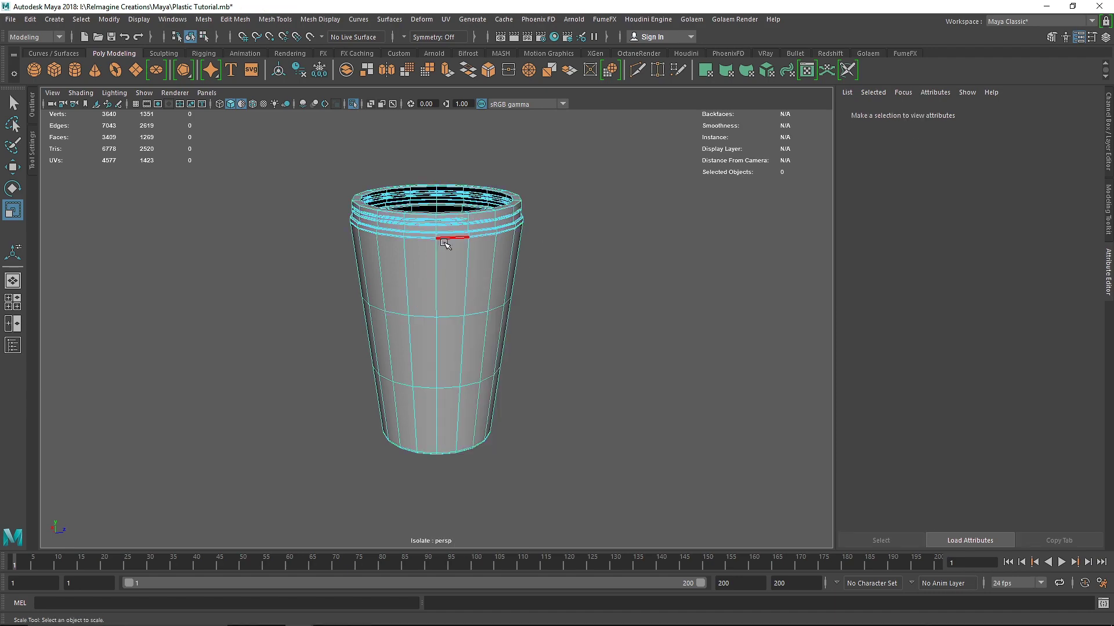
pyautogui.press('space')
pyautogui.press('space')
pyautogui.moveTo(272, 181); pyautogui.dragTo(621, 236)
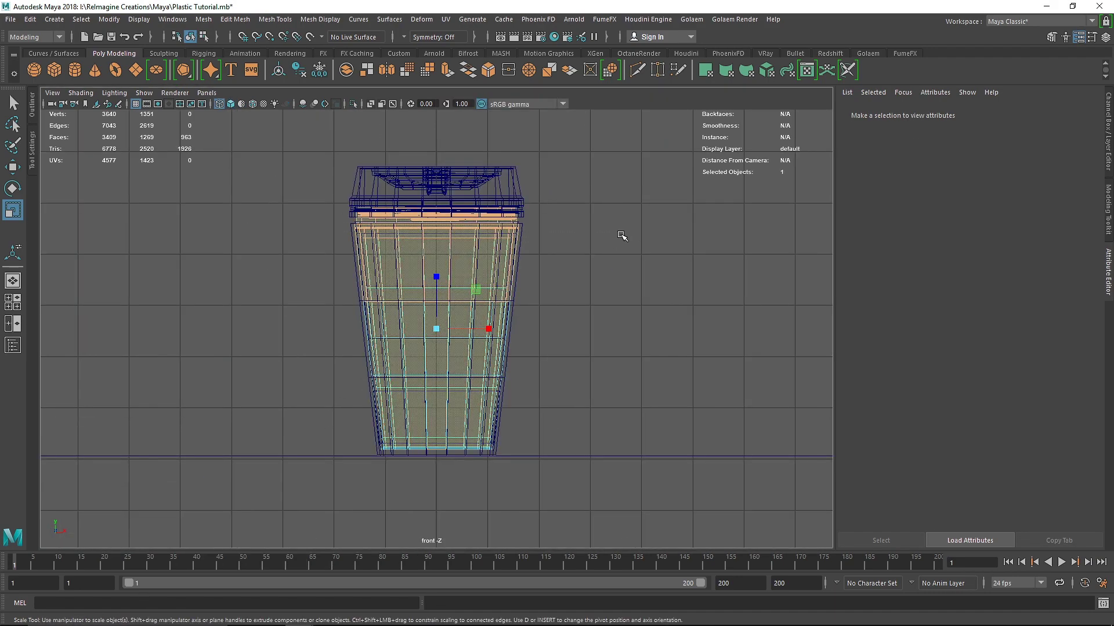
pyautogui.scroll(3, 512, 236)
pyautogui.keyDown('alt'); pyautogui.moveTo(512, 236); pyautogui.dragTo(496, 352, button='middle'); pyautogui.keyUp('alt')
pyautogui.keyDown('ctrl'); pyautogui.moveTo(194, 215); pyautogui.dragTo(748, 317); pyautogui.keyUp('ctrl')
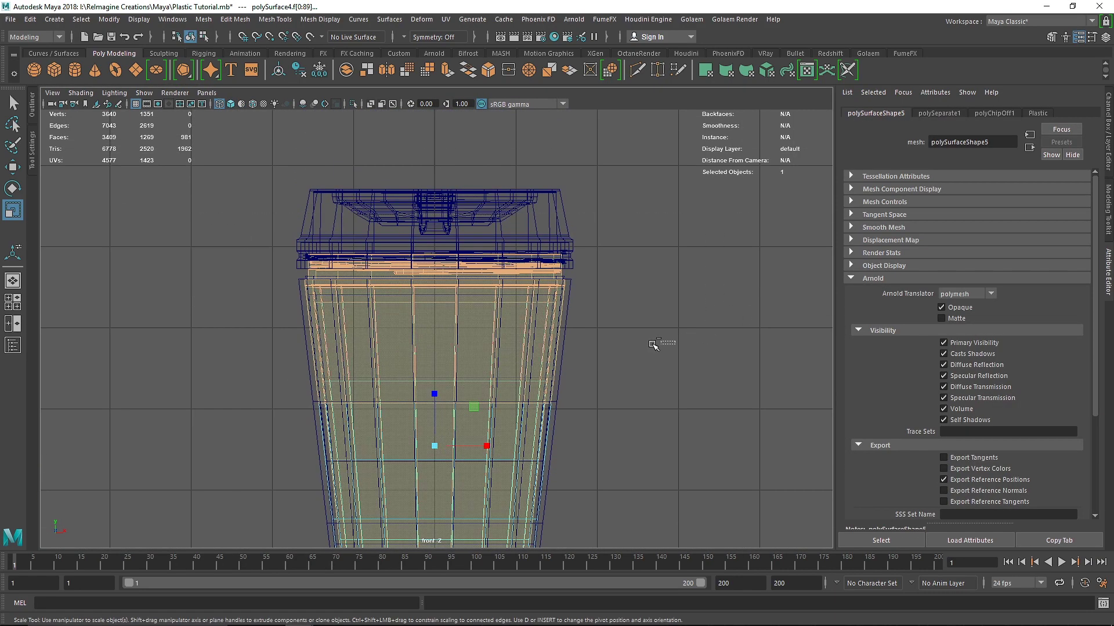
pyautogui.keyDown('ctrl'); pyautogui.moveTo(653, 345); pyautogui.dragTo(149, 527); pyautogui.keyUp('ctrl')
pyautogui.scroll(-3, 472, 443)
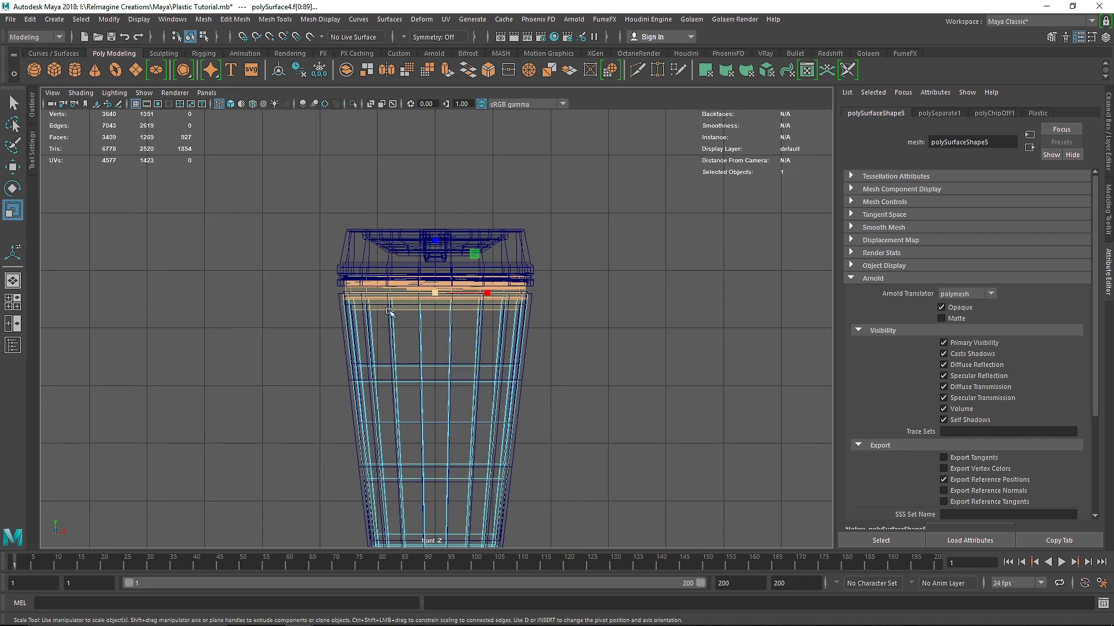
pyautogui.scroll(3, 249, 269)
pyautogui.keyDown('ctrl'); pyautogui.moveTo(247, 282); pyautogui.dragTo(619, 366); pyautogui.keyUp('ctrl')
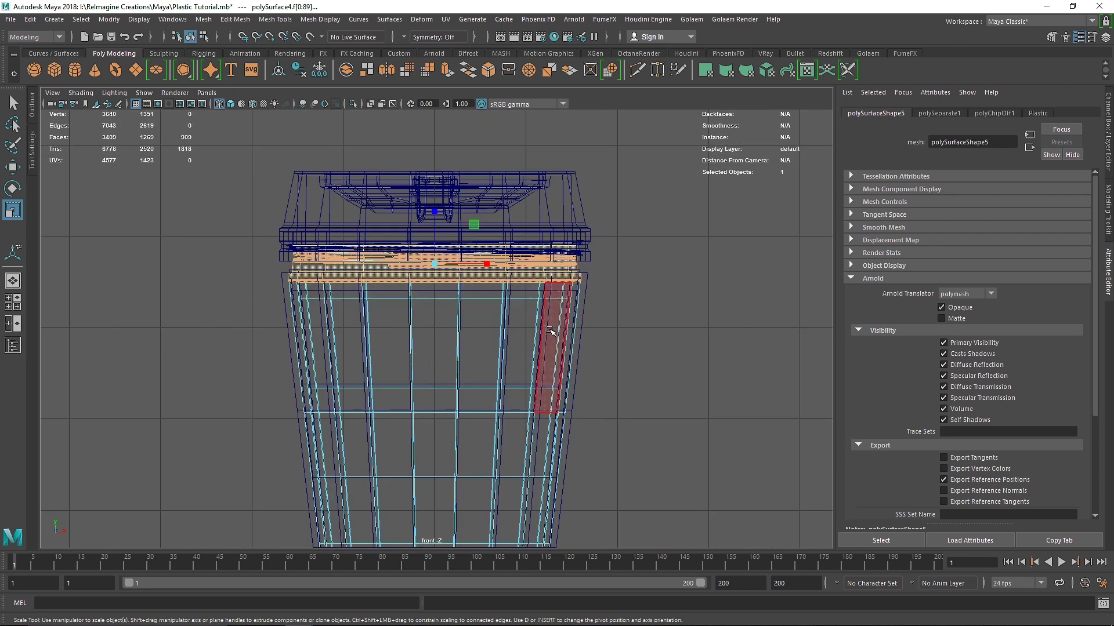
pyautogui.press('Delete')
pyautogui.press('space')
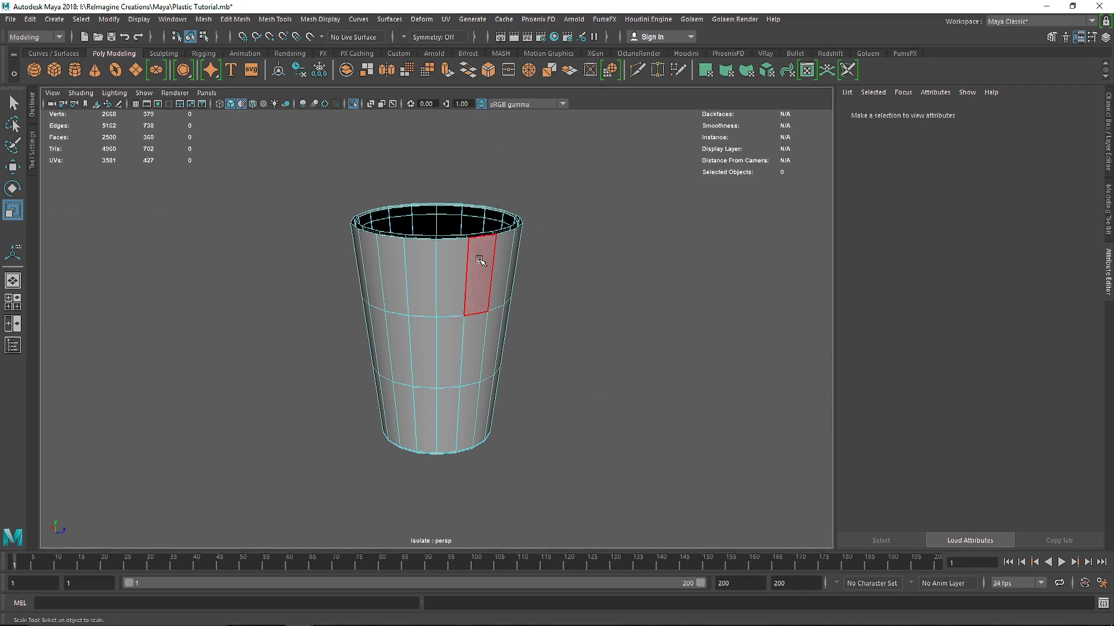
# Delete the inner-wall shell and the remaining loop of faces lining the inside of the isolated mesh.
pyautogui.keyDown('alt'); pyautogui.moveTo(478, 249); pyautogui.dragTo(472, 281); pyautogui.keyUp('alt')
pyautogui.moveTo(494, 280); pyautogui.dragTo(495, 306, button='right')
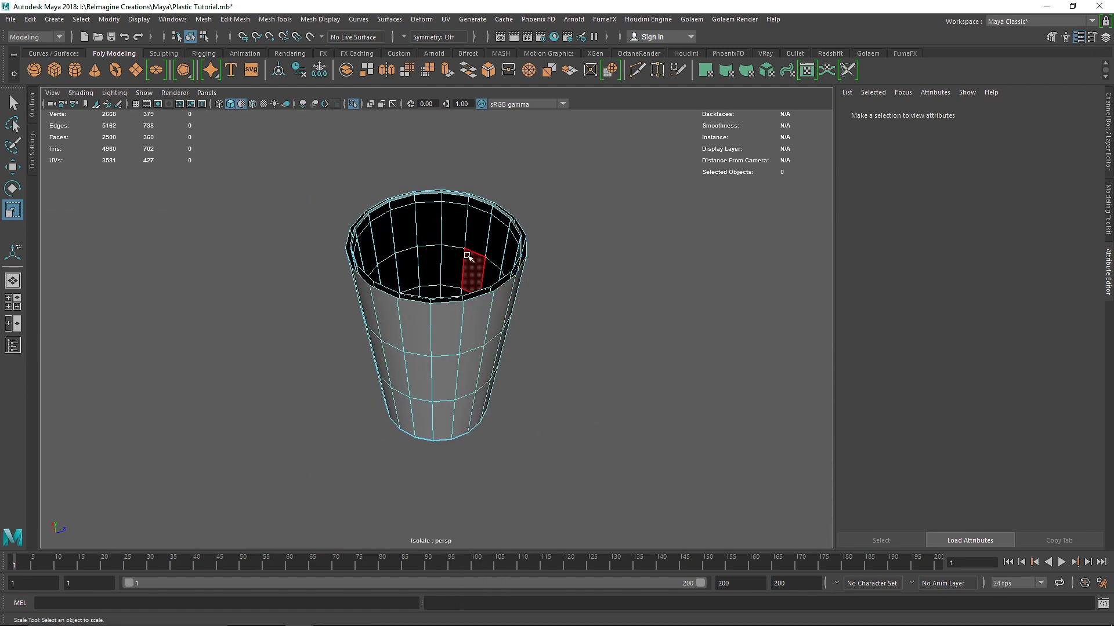
pyautogui.doubleClick(468, 248)
pyautogui.press('Delete')
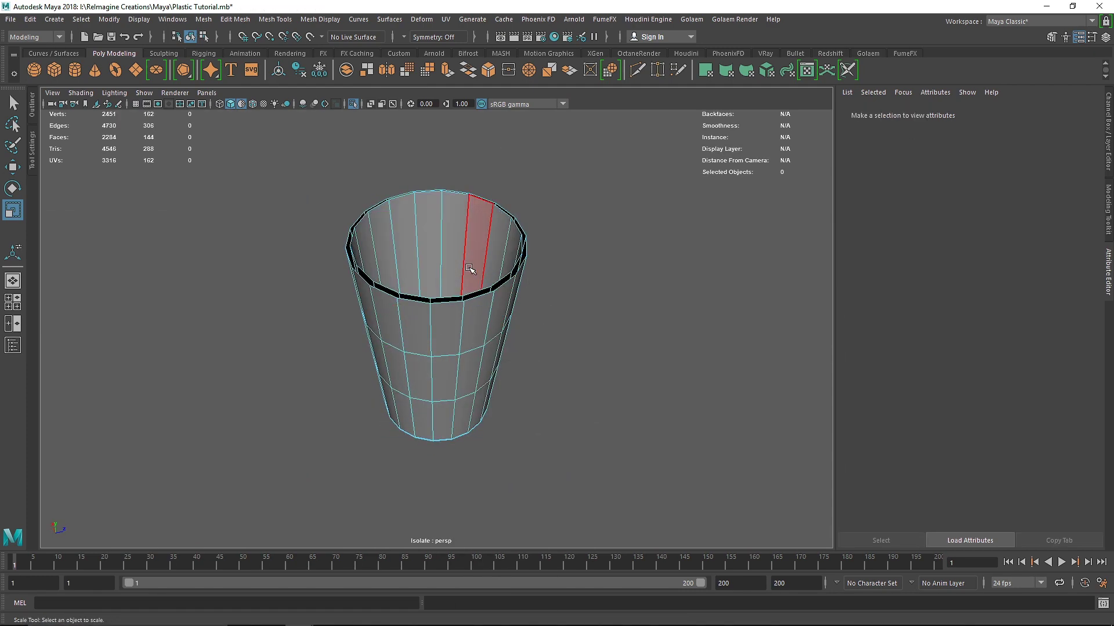
pyautogui.doubleClick(479, 263)
pyautogui.doubleClick(453, 225)
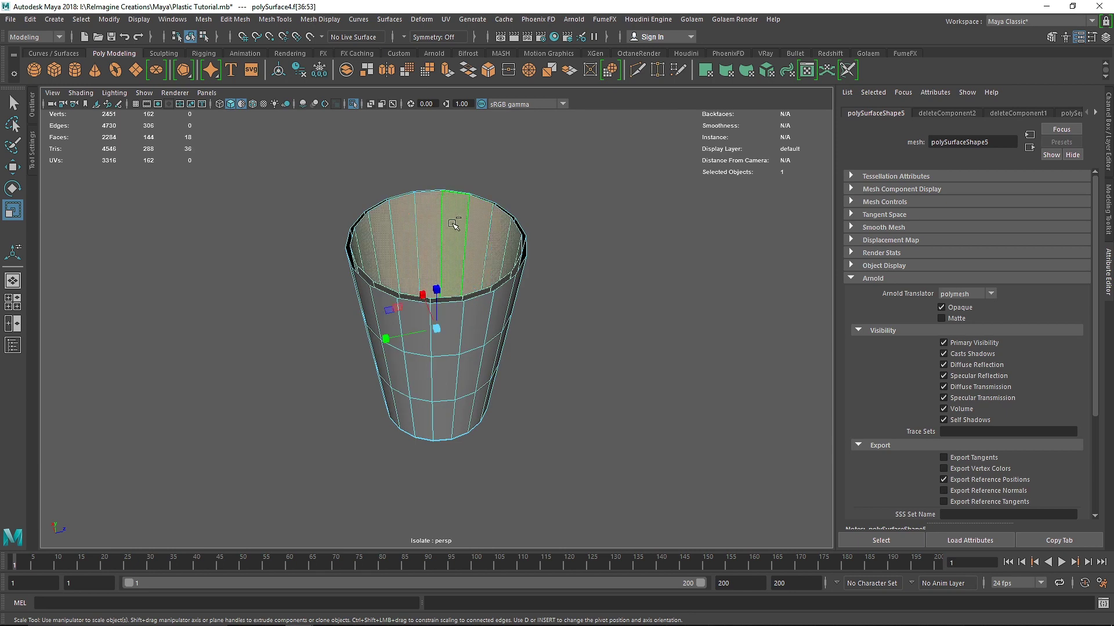
pyautogui.press('Delete')
# Delete the narrow face loops around the bottom opening, leaving a single-walled open sleeve.
pyautogui.moveTo(474, 278)
pyautogui.keyDown('alt'); pyautogui.mouseDown()
pyautogui.moveTo(471, 342)
pyautogui.moveTo(458, 361)
pyautogui.moveTo(482, 241)
pyautogui.moveTo(460, 272)
pyautogui.mouseUp(); pyautogui.keyUp('alt')
pyautogui.scroll(5, 469, 371)
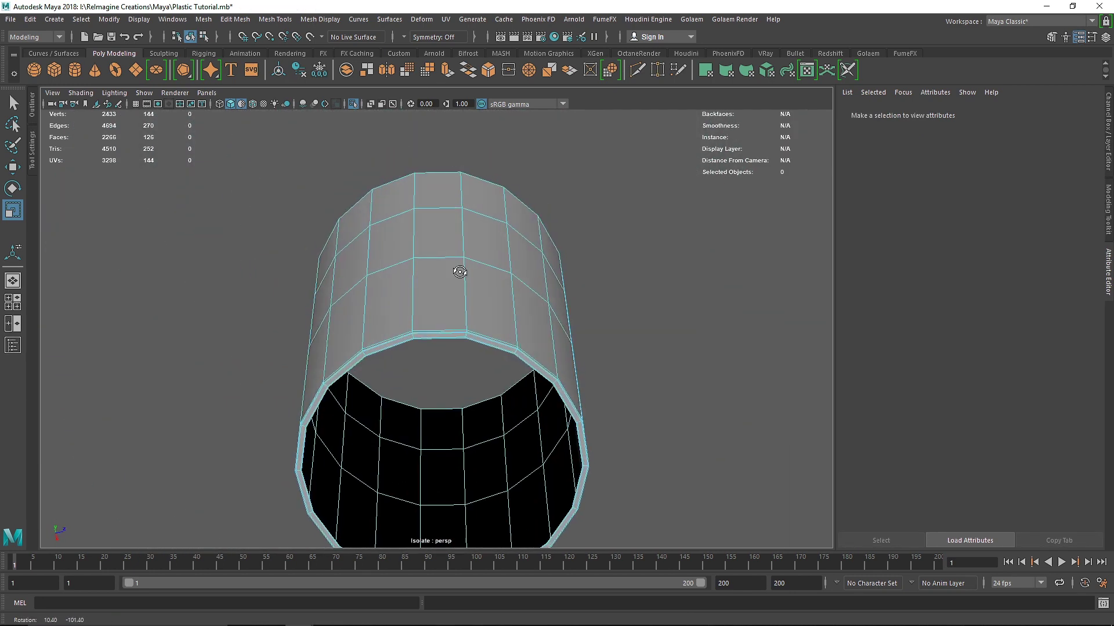
pyautogui.doubleClick(456, 334)
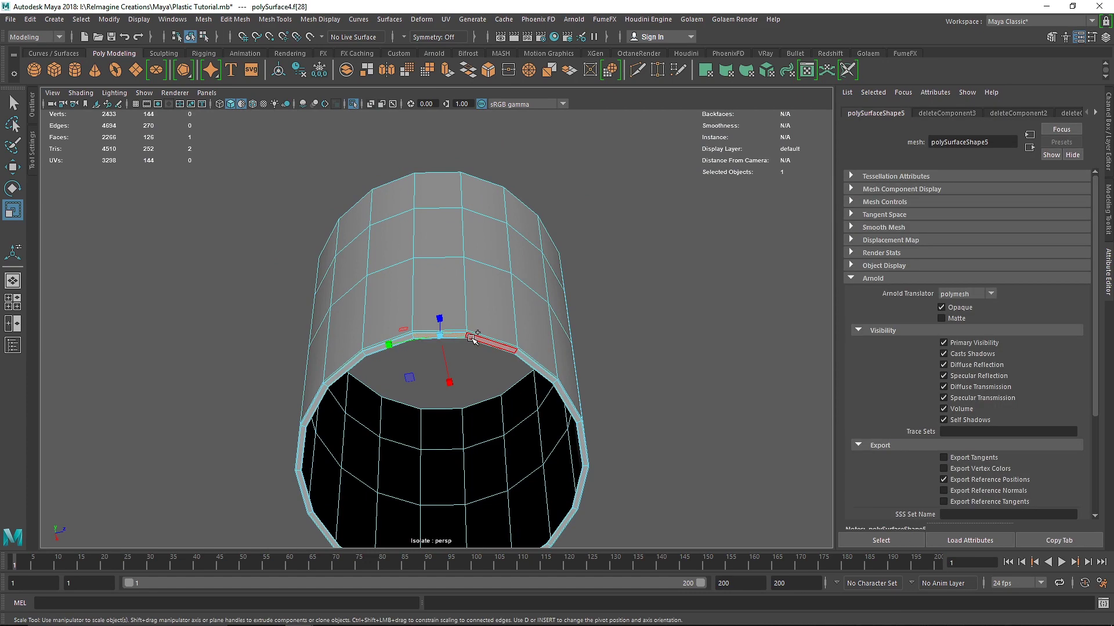
pyautogui.press('Delete')
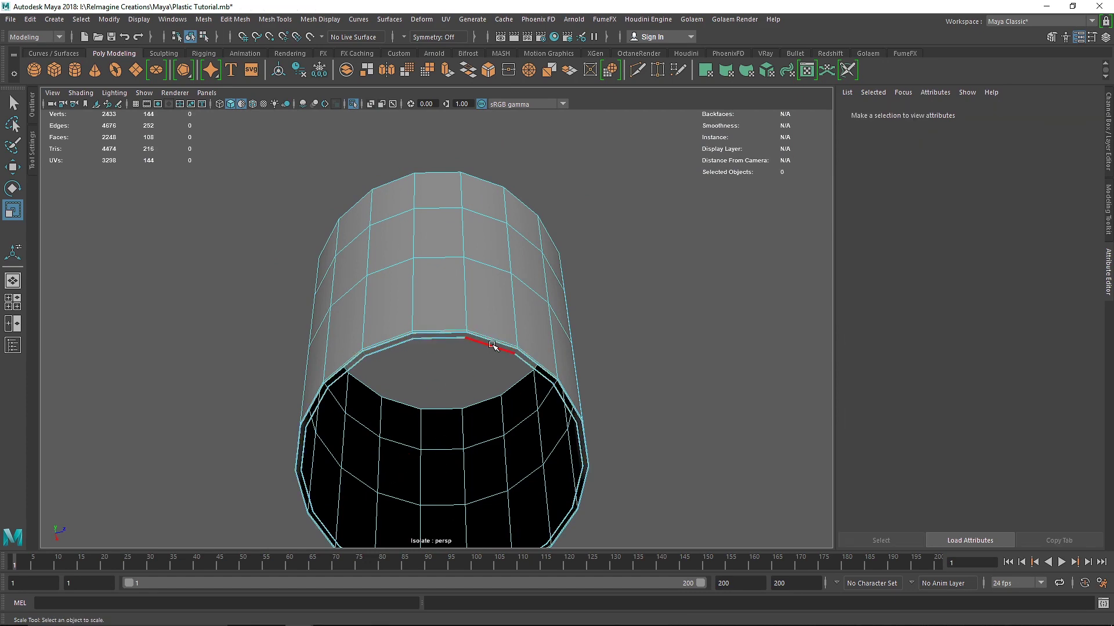
pyautogui.click(491, 346)
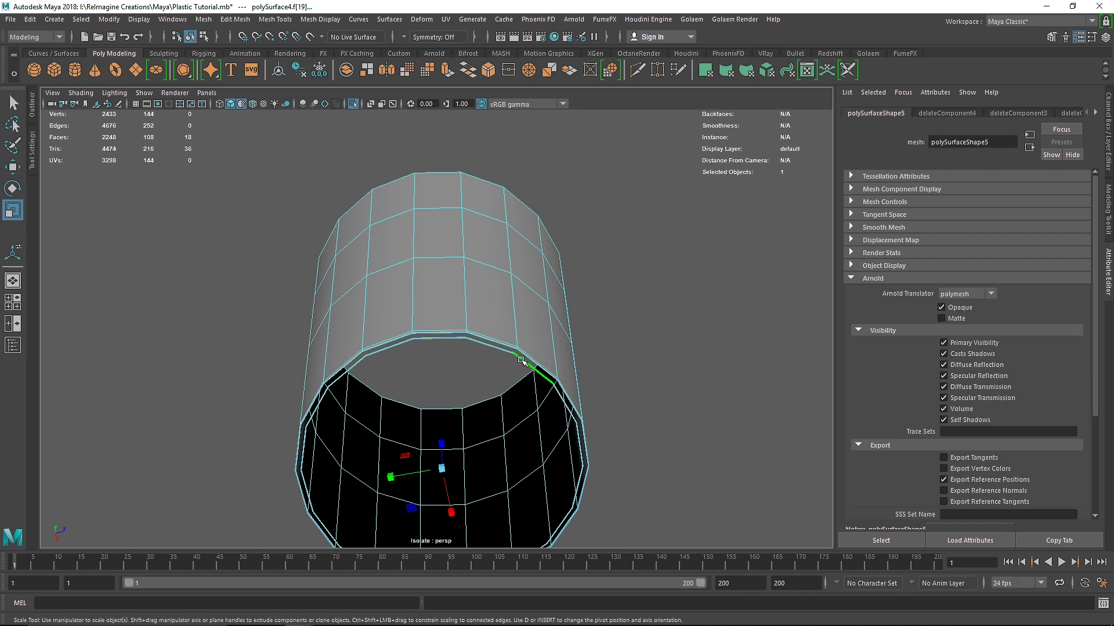
pyautogui.press('Delete')
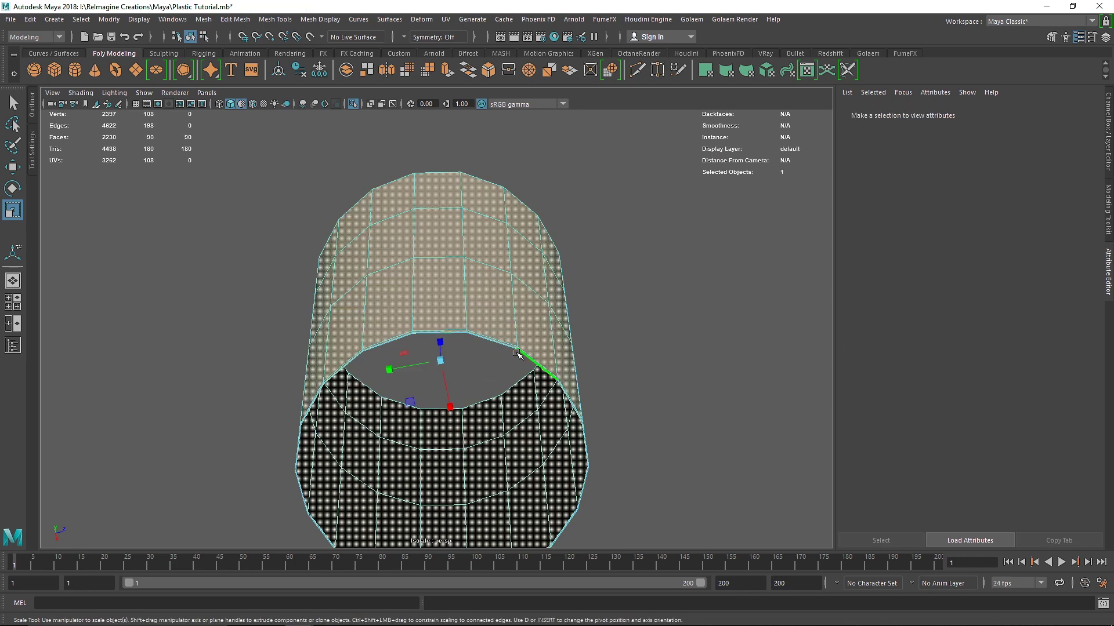
pyautogui.click(522, 352)
pyautogui.scroll(2, 525, 351)
pyautogui.scroll(5, 527, 351)
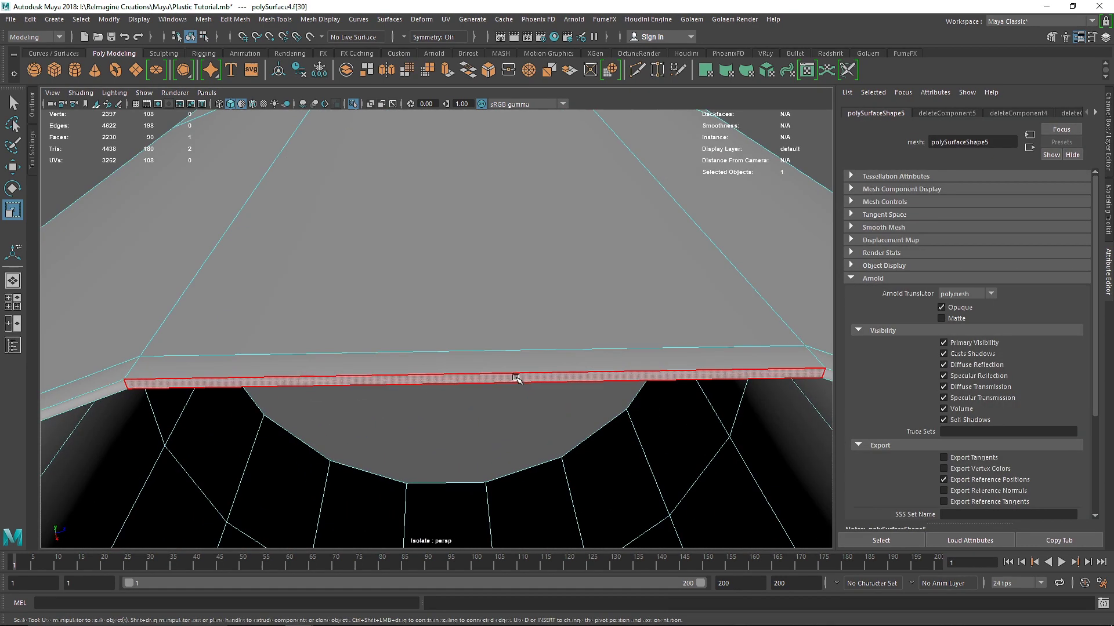
pyautogui.click(510, 374)
pyautogui.keyDown('shift'); pyautogui.doubleClick(110, 390); pyautogui.keyUp('shift')
pyautogui.press('Delete')
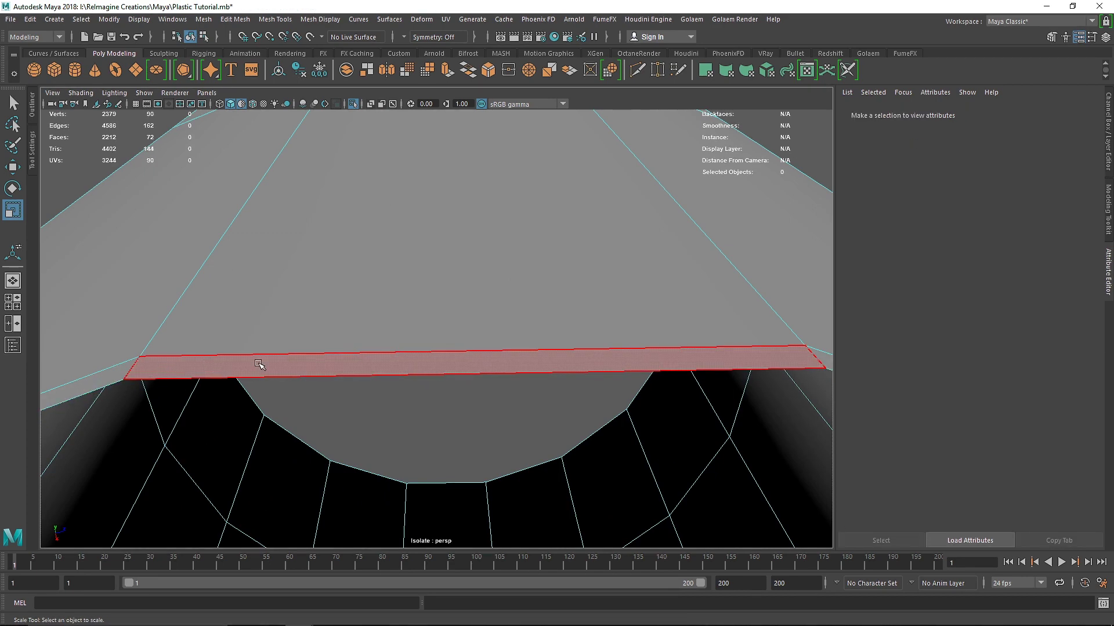
# Select the sleeve's open bottom edge loop and close it with Fill Hole.
pyautogui.scroll(-10, 339, 355)
pyautogui.keyDown('alt'); pyautogui.moveTo(361, 352); pyautogui.dragTo(398, 383); pyautogui.keyUp('alt')
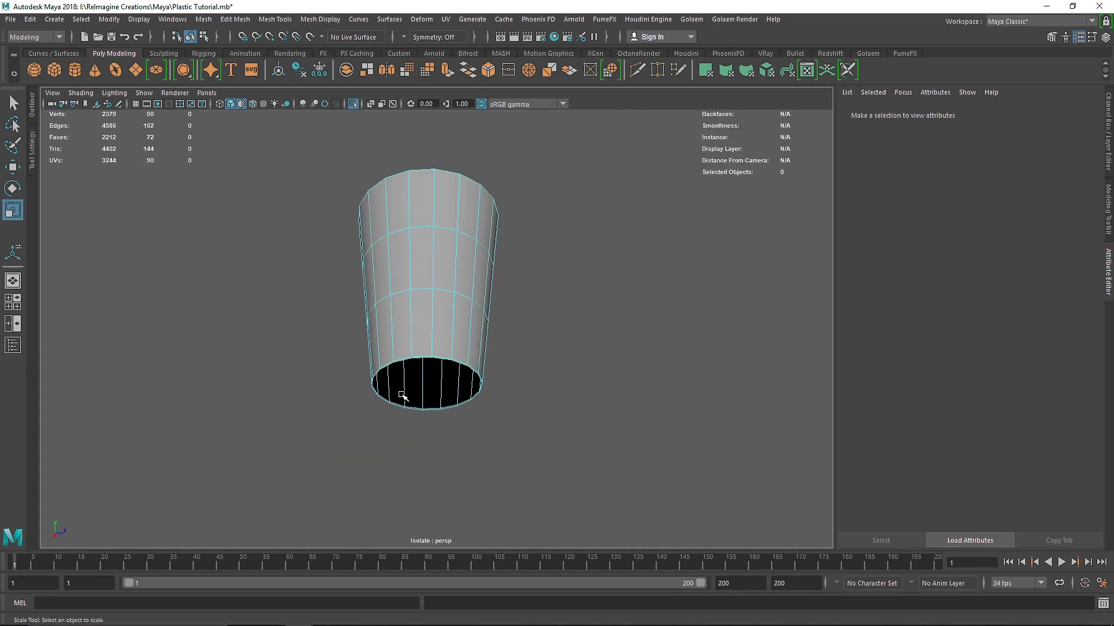
pyautogui.scroll(8, 398, 398)
pyautogui.doubleClick(401, 441)
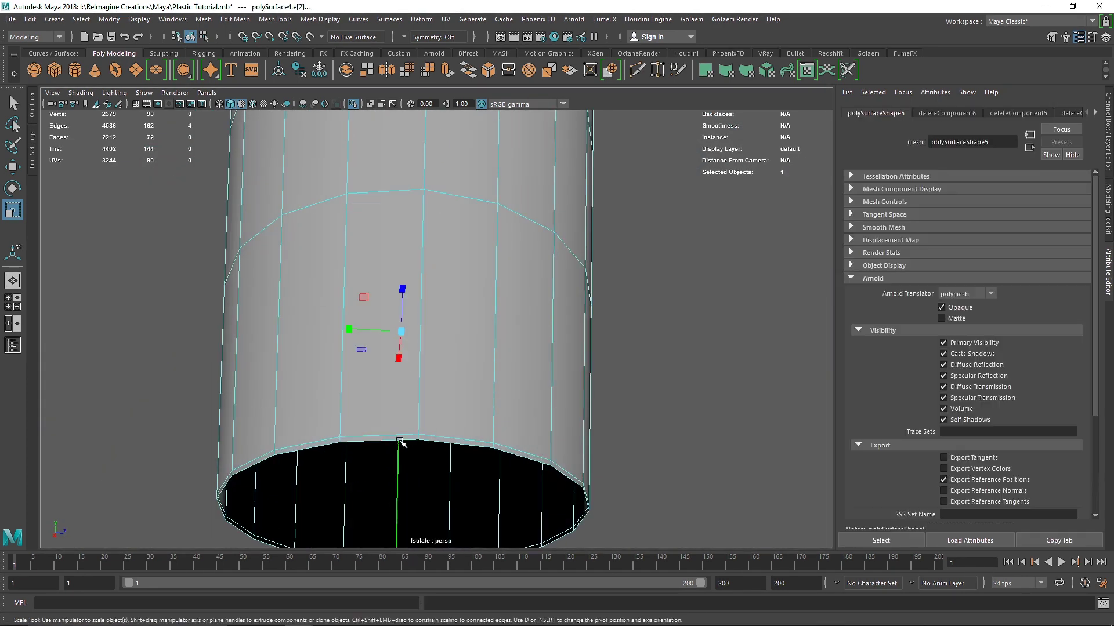
pyautogui.keyDown('alt'); pyautogui.moveTo(418, 444); pyautogui.dragTo(479, 286); pyautogui.keyUp('alt')
pyautogui.click(203, 19)
pyautogui.click(238, 107)
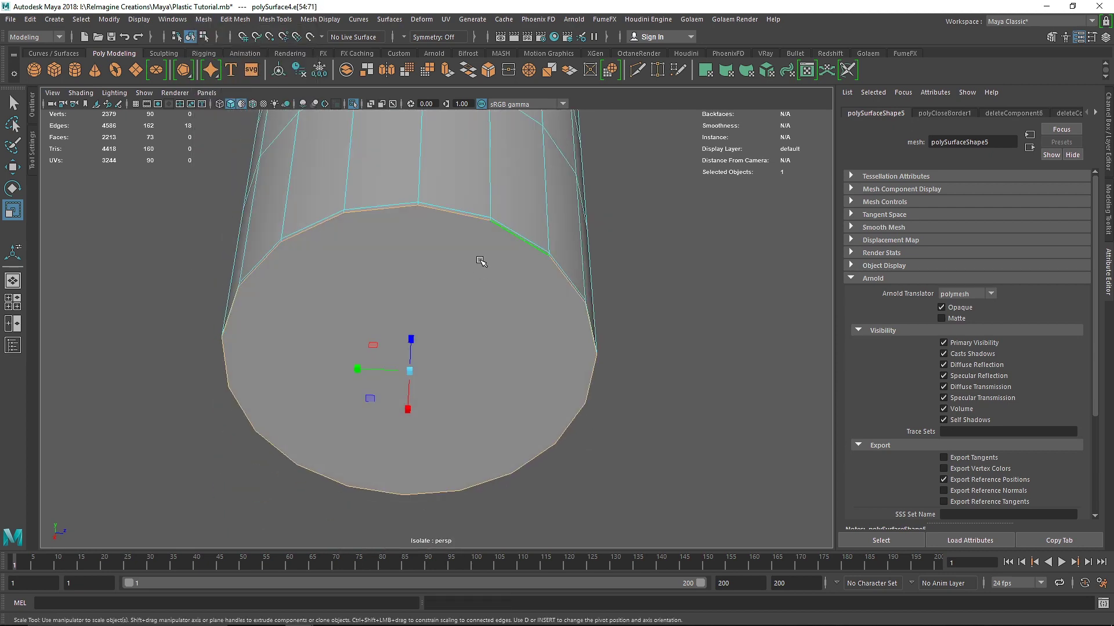
# Extrude the new bottom face three times, scaling it inward each time, with the last extrusion at a local scale of about 0.45.
pyautogui.rightClick(479, 261)
pyautogui.click(481, 293)
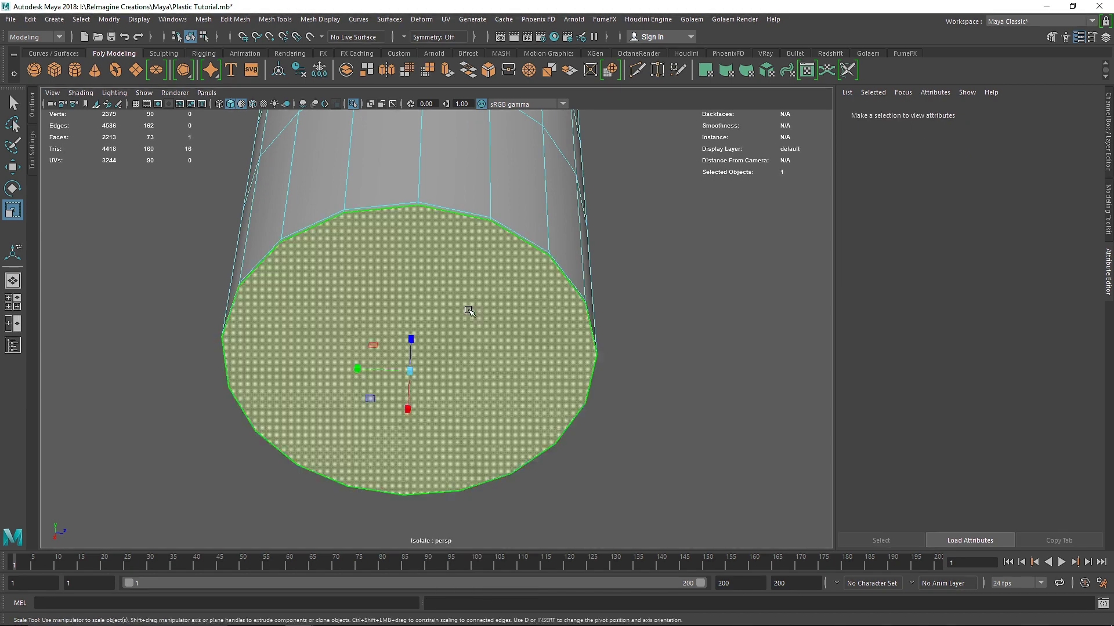
pyautogui.click(465, 310)
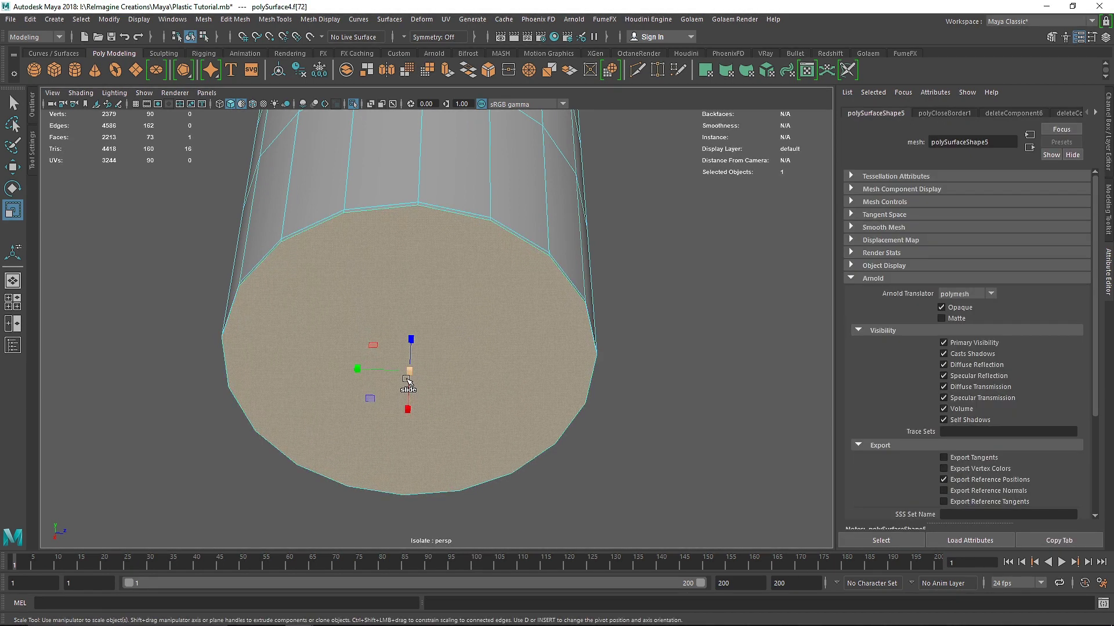
pyautogui.click(450, 70)
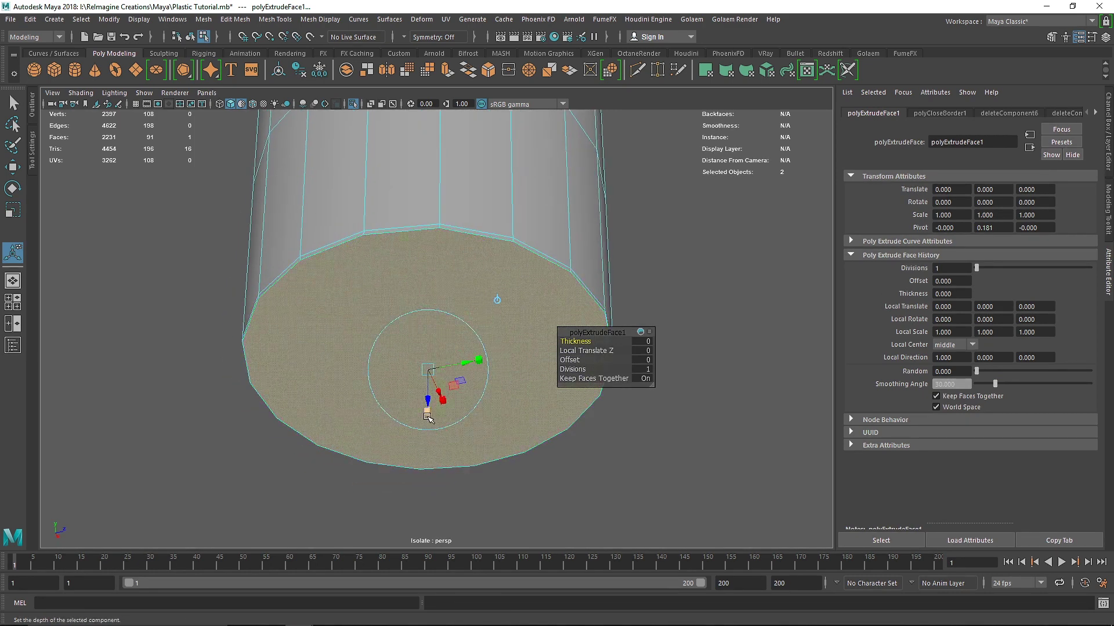
pyautogui.moveTo(429, 416); pyautogui.dragTo(416, 372)
pyautogui.hotkey('ctrl', 'e')
pyautogui.hotkey('ctrl', 'e')
pyautogui.click(428, 411)
pyautogui.keyDown('alt'); pyautogui.moveTo(443, 301); pyautogui.dragTo(449, 348); pyautogui.keyUp('alt')
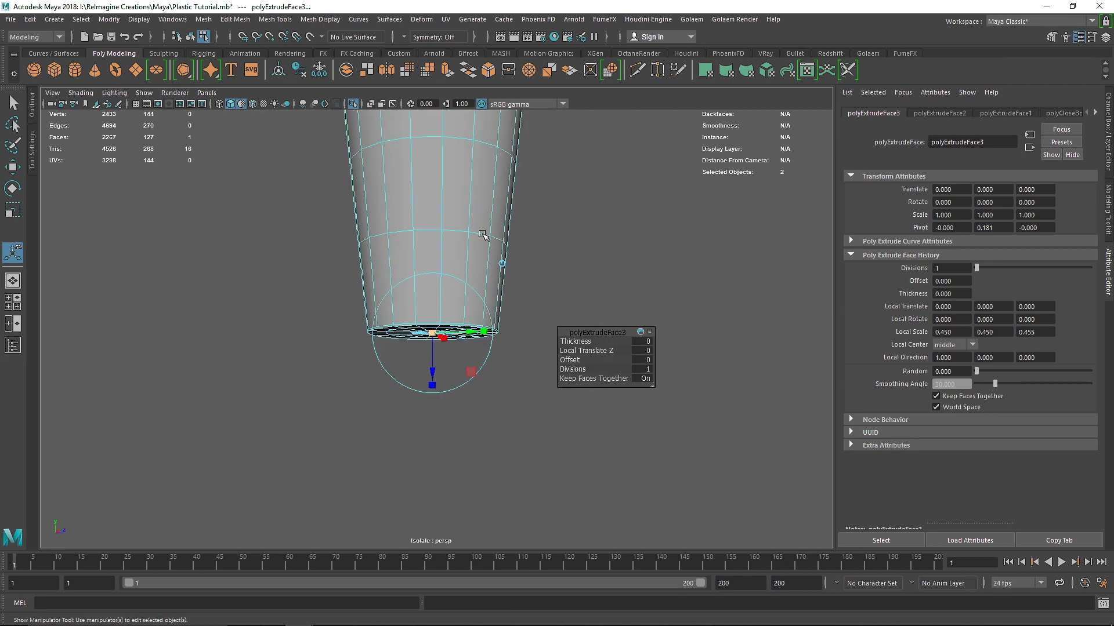
# Slide the inner mesh's top row of vertices down along its walls to just above the next edge loop, then return to object mode.
pyautogui.moveTo(483, 235); pyautogui.dragTo(486, 234, button='right')
pyautogui.press('space')
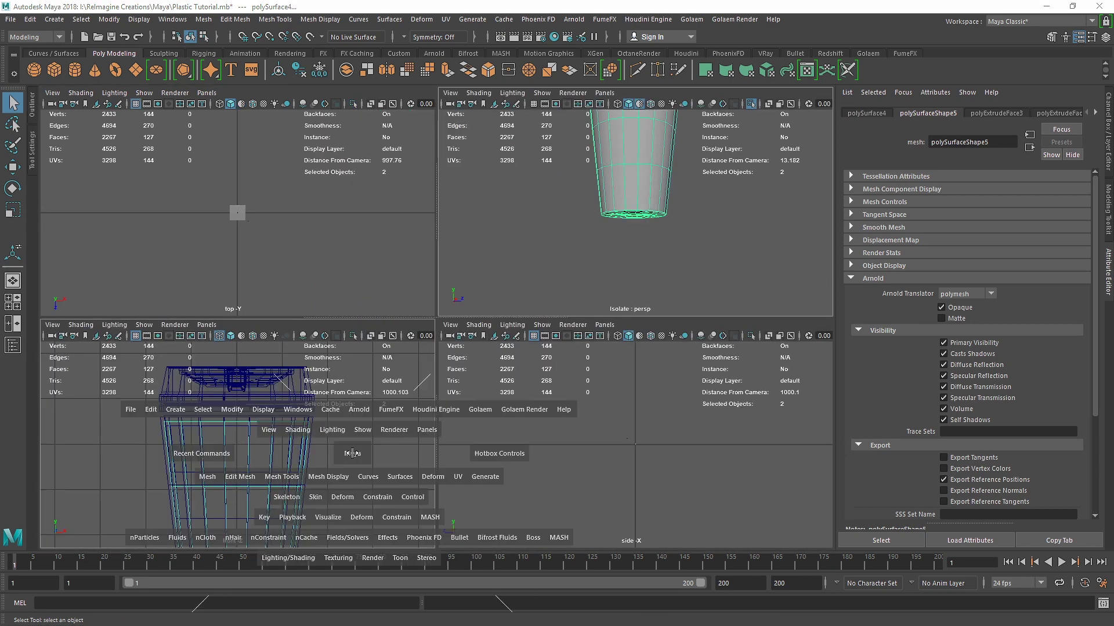
pyautogui.press('space')
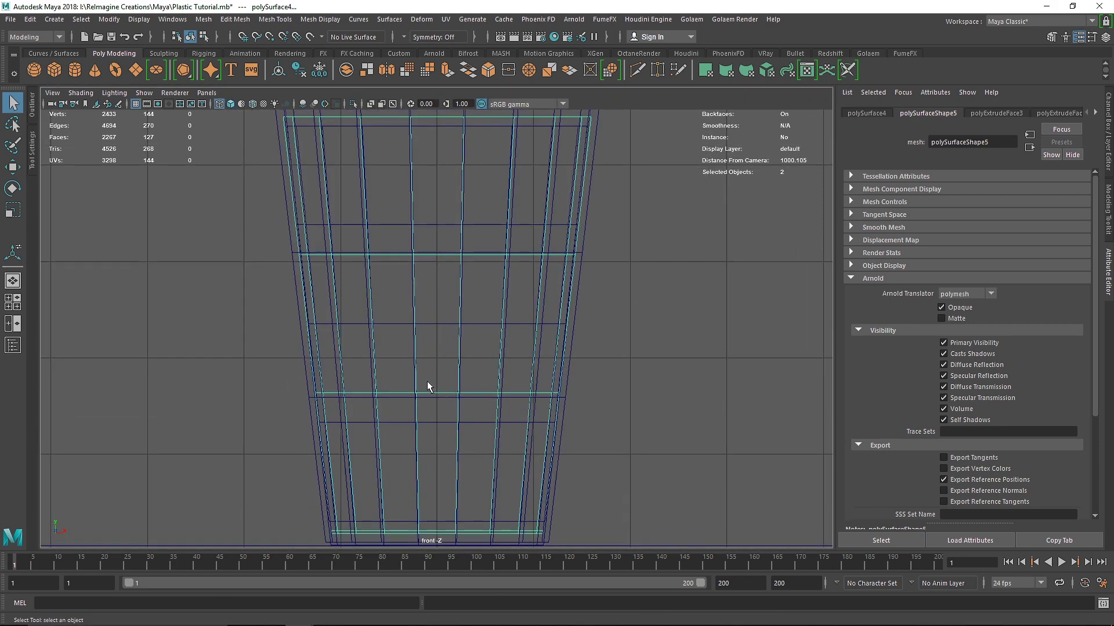
pyautogui.press('r')
pyautogui.moveTo(385, 190); pyautogui.dragTo(241, 147, button='right')
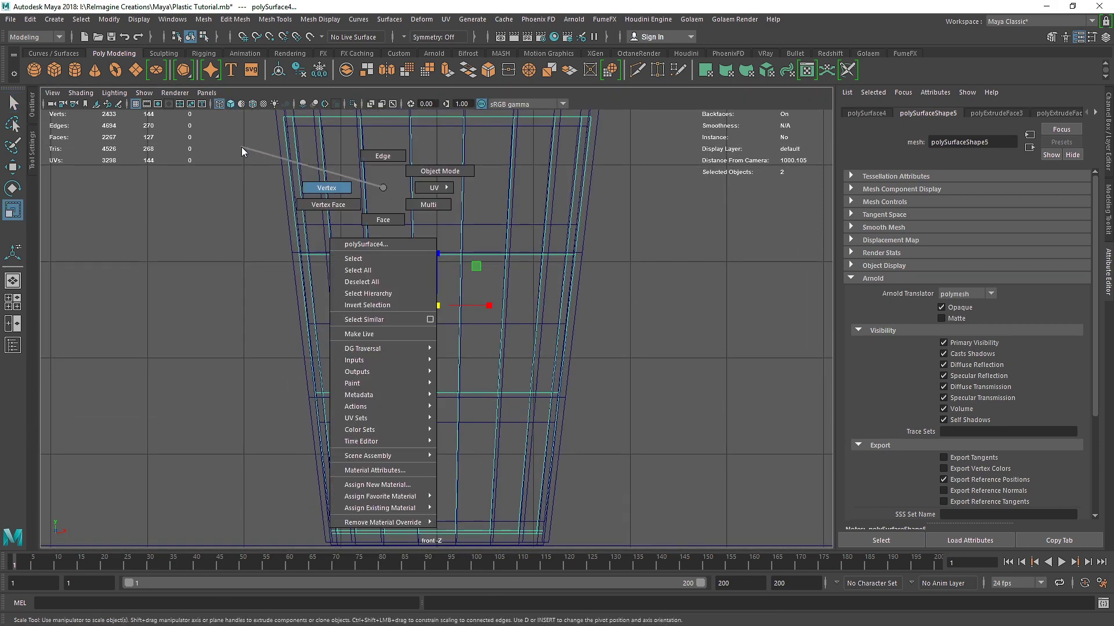
pyautogui.keyDown('alt'); pyautogui.moveTo(241, 104); pyautogui.dragTo(237, 165, button='middle'); pyautogui.keyUp('alt')
pyautogui.moveTo(224, 164); pyautogui.dragTo(533, 218)
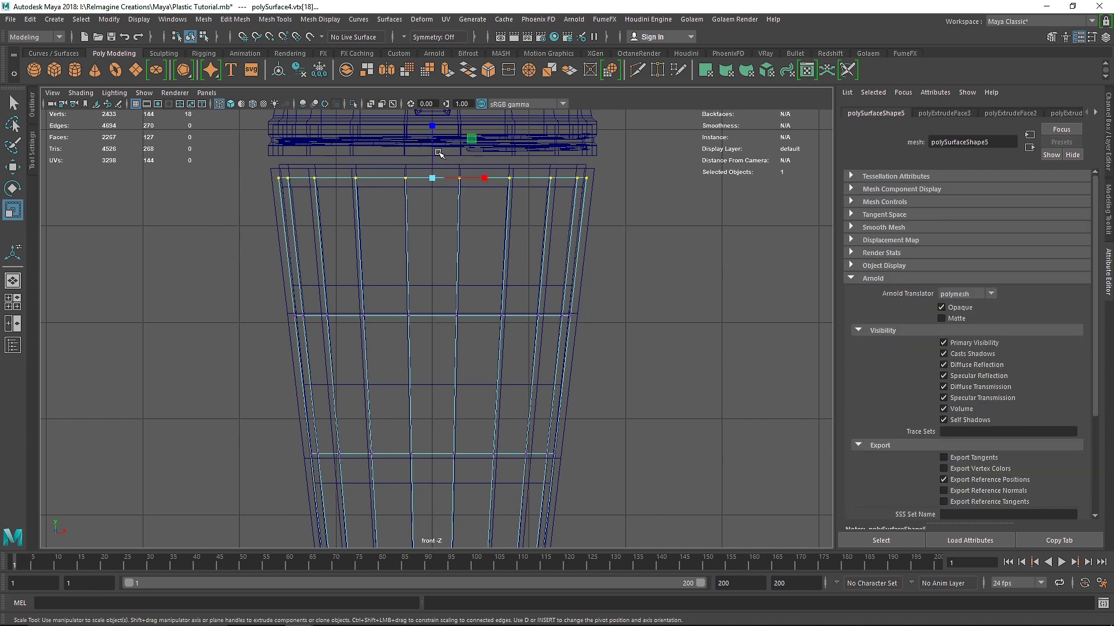
pyautogui.press('w')
pyautogui.keyDown('shift'); pyautogui.moveTo(439, 154); pyautogui.dragTo(432, 227, button='middle'); pyautogui.keyUp('shift')
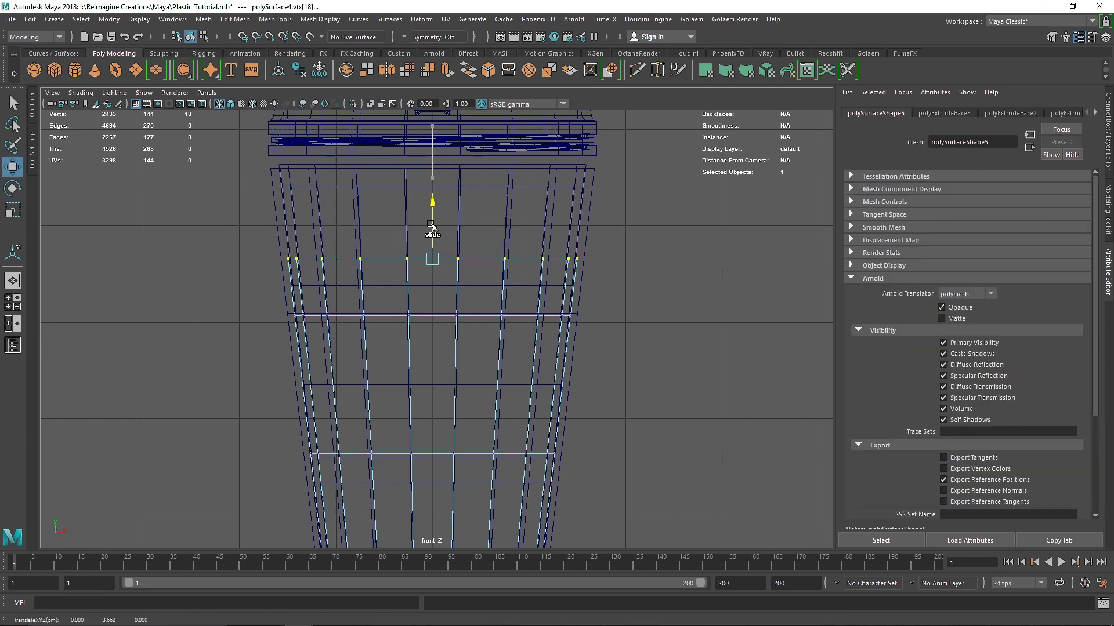
pyautogui.keyDown('alt'); pyautogui.moveTo(463, 310); pyautogui.dragTo(480, 230, button='middle'); pyautogui.keyUp('alt')
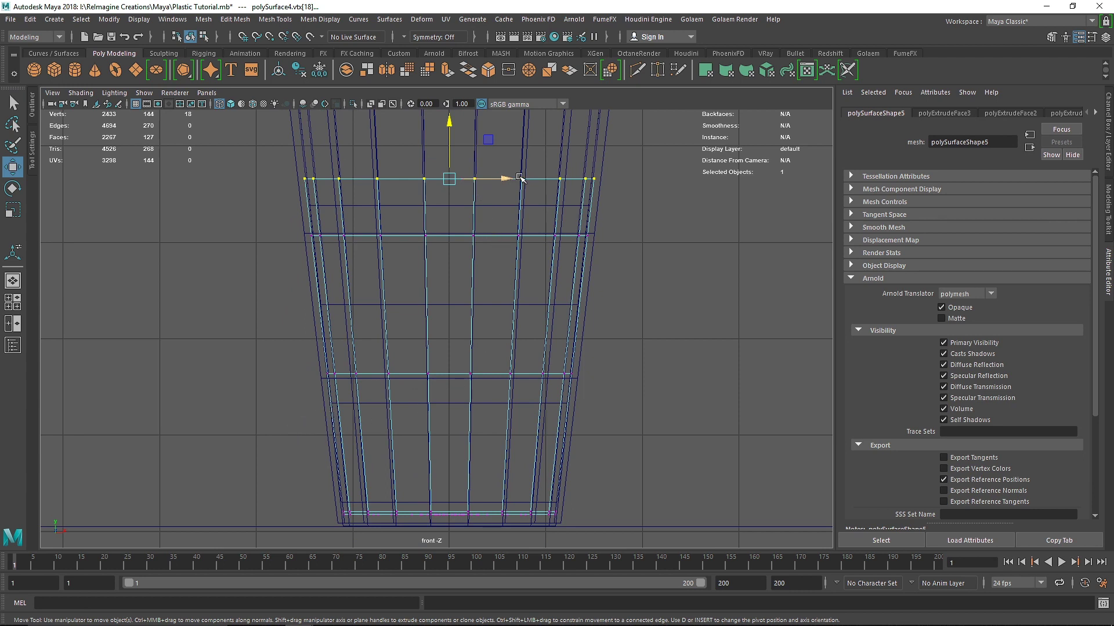
pyautogui.moveTo(528, 178); pyautogui.dragTo(581, 160, button='right')
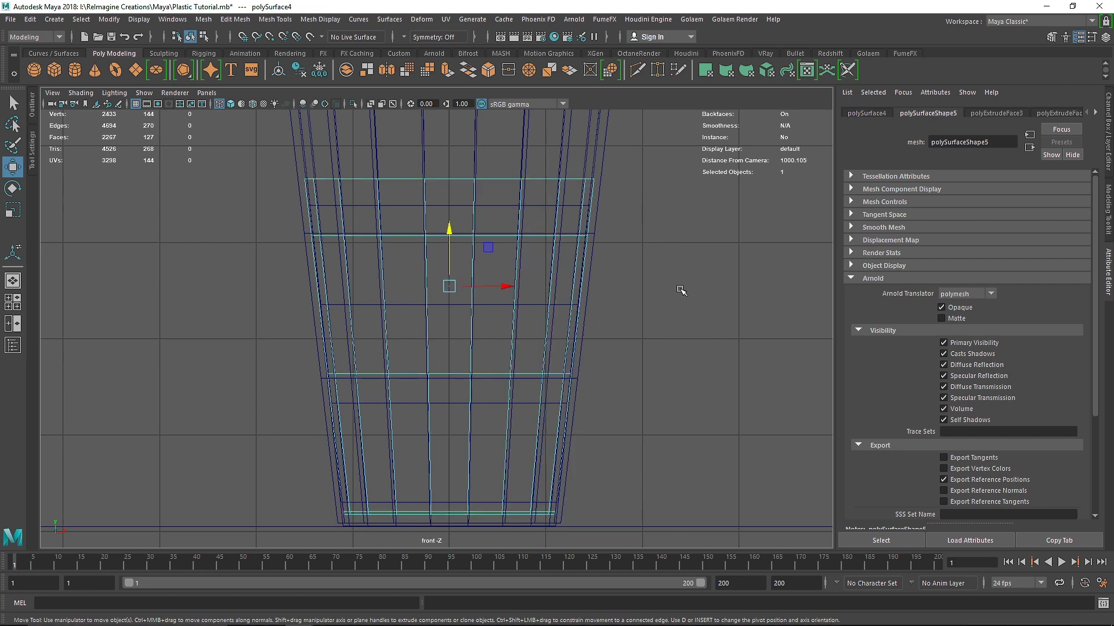
# Return to the perspective view, deselect the inner mesh and exit isolation to show the whole cup.
pyautogui.keyDown('alt'); pyautogui.moveTo(680, 290); pyautogui.dragTo(626, 315); pyautogui.keyUp('alt')
pyautogui.press('space')
pyautogui.press('space')
pyautogui.keyDown('alt'); pyautogui.moveTo(571, 272); pyautogui.dragTo(571, 331); pyautogui.keyUp('alt')
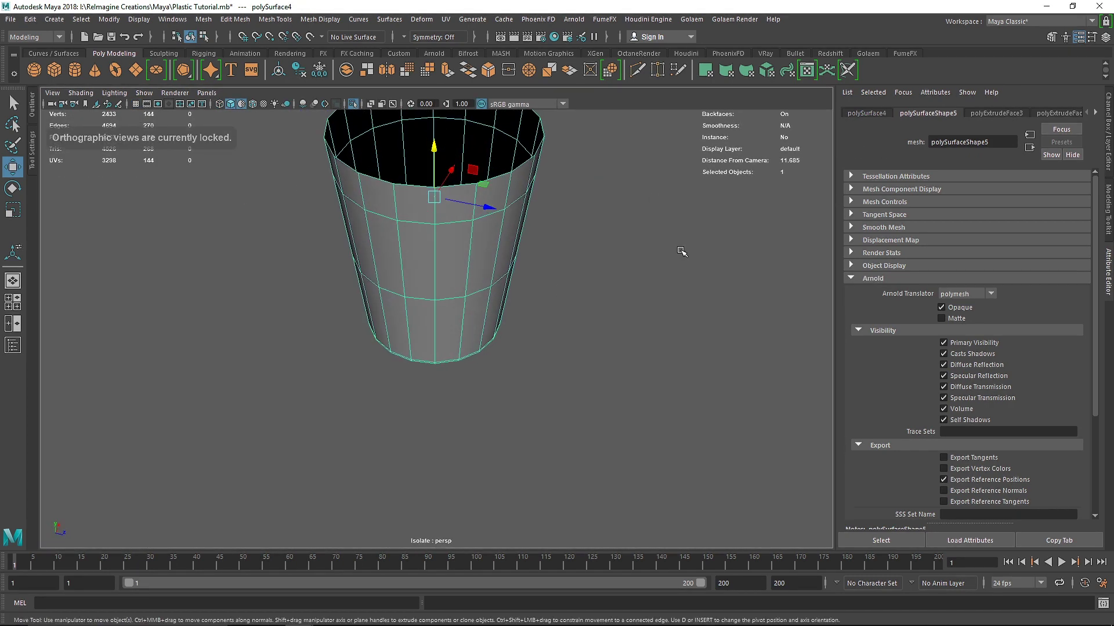
pyautogui.click(680, 251)
pyautogui.hotkey('ctrl', '1')
# Examine how the side-wall mesh, cup and cap fit together using X-ray shading, then turn X-ray off.
pyautogui.keyDown('alt'); pyautogui.moveTo(539, 257); pyautogui.dragTo(516, 430, button='middle'); pyautogui.keyUp('alt')
pyautogui.click(479, 360)
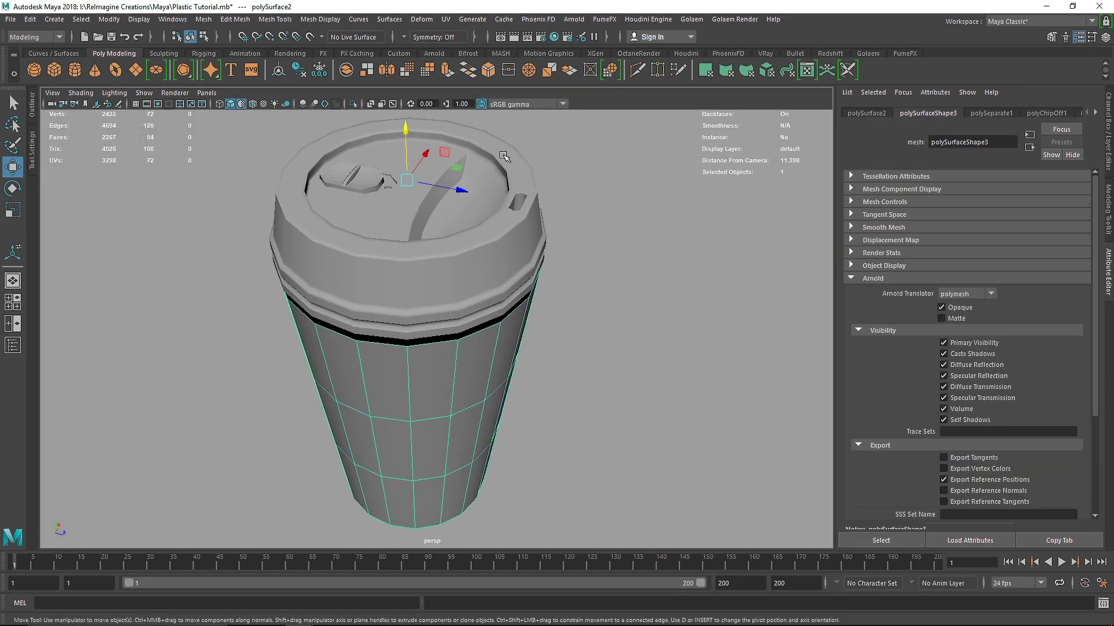
pyautogui.click(370, 104)
pyautogui.keyDown('alt'); pyautogui.moveTo(544, 330); pyautogui.dragTo(482, 316); pyautogui.keyUp('alt')
pyautogui.keyDown('alt'); pyautogui.moveTo(457, 311); pyautogui.dragTo(394, 302, button='right'); pyautogui.keyUp('alt')
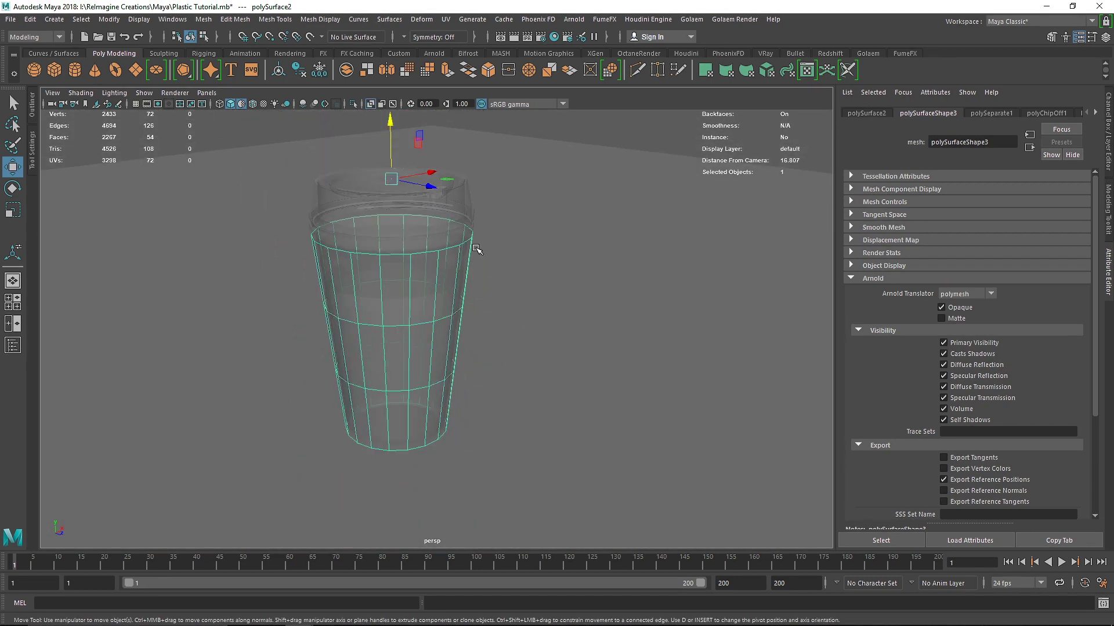
pyautogui.click(476, 248)
pyautogui.click(405, 228)
pyautogui.keyDown('alt'); pyautogui.moveTo(391, 272); pyautogui.dragTo(435, 240); pyautogui.keyUp('alt')
pyautogui.click(370, 104)
# Extrude the upper border edge loop of the outer side-wall mesh just below the cap.
pyautogui.scroll(7, 427, 241)
pyautogui.keyDown('alt'); pyautogui.moveTo(382, 206); pyautogui.dragTo(381, 310, button='middle'); pyautogui.keyUp('alt')
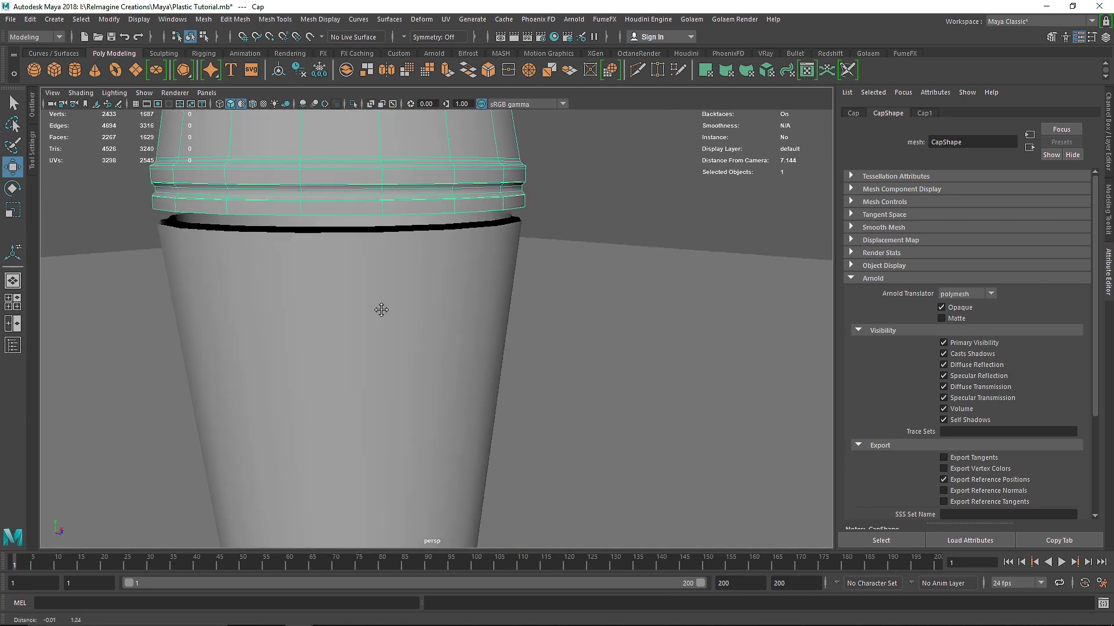
pyautogui.moveTo(241, 230); pyautogui.dragTo(240, 200, button='right')
pyautogui.click(239, 249)
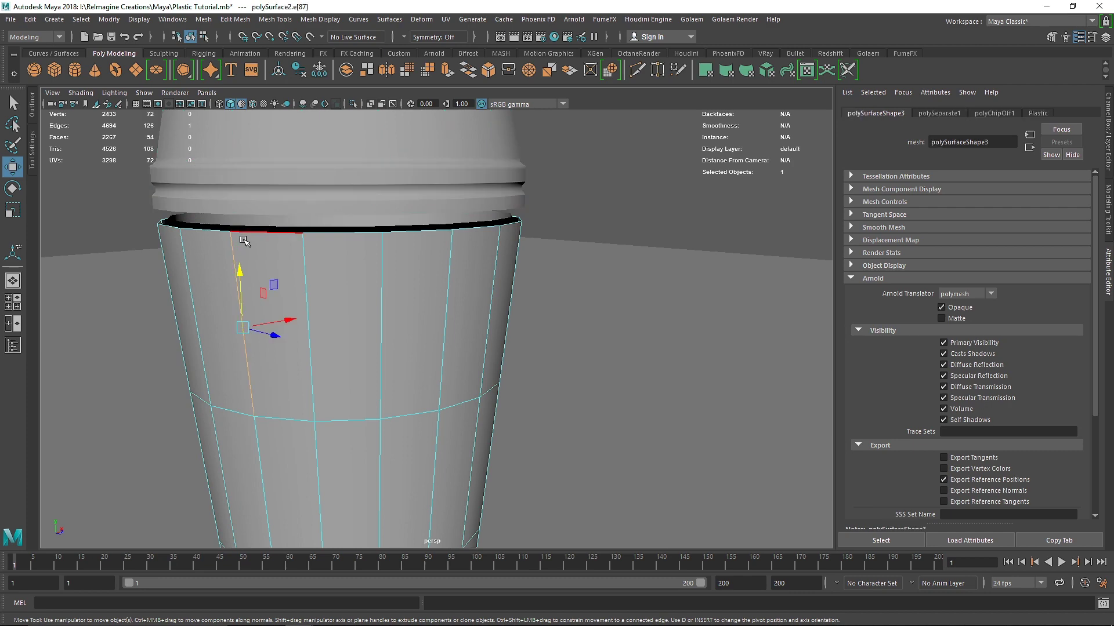
pyautogui.doubleClick(245, 232)
pyautogui.hotkey('ctrl', 'e')
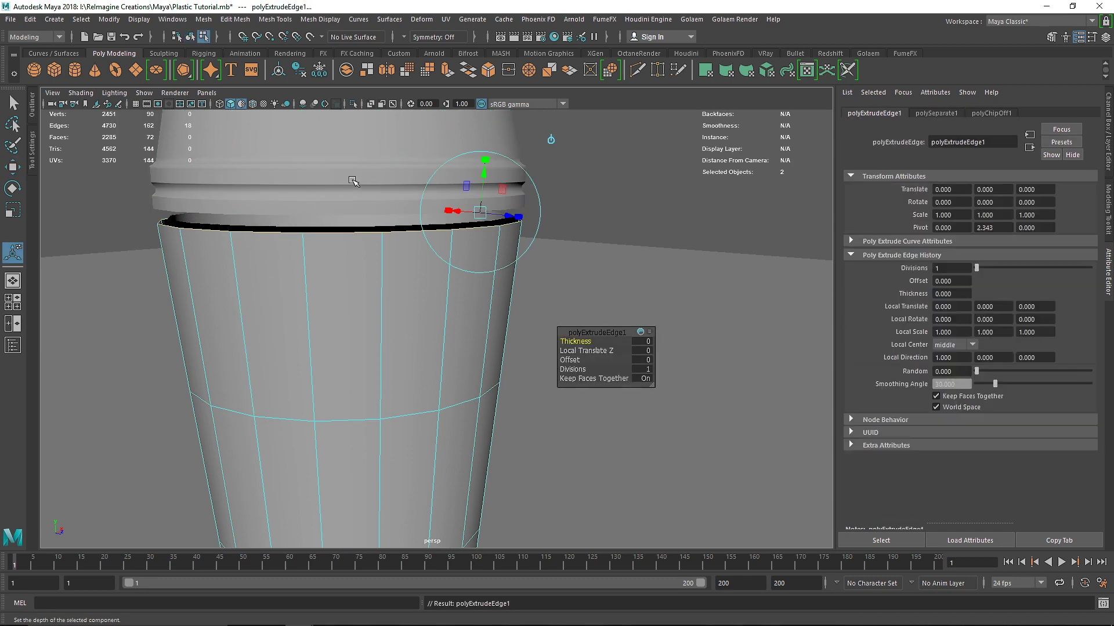
pyautogui.moveTo(342, 167); pyautogui.dragTo(344, 142)
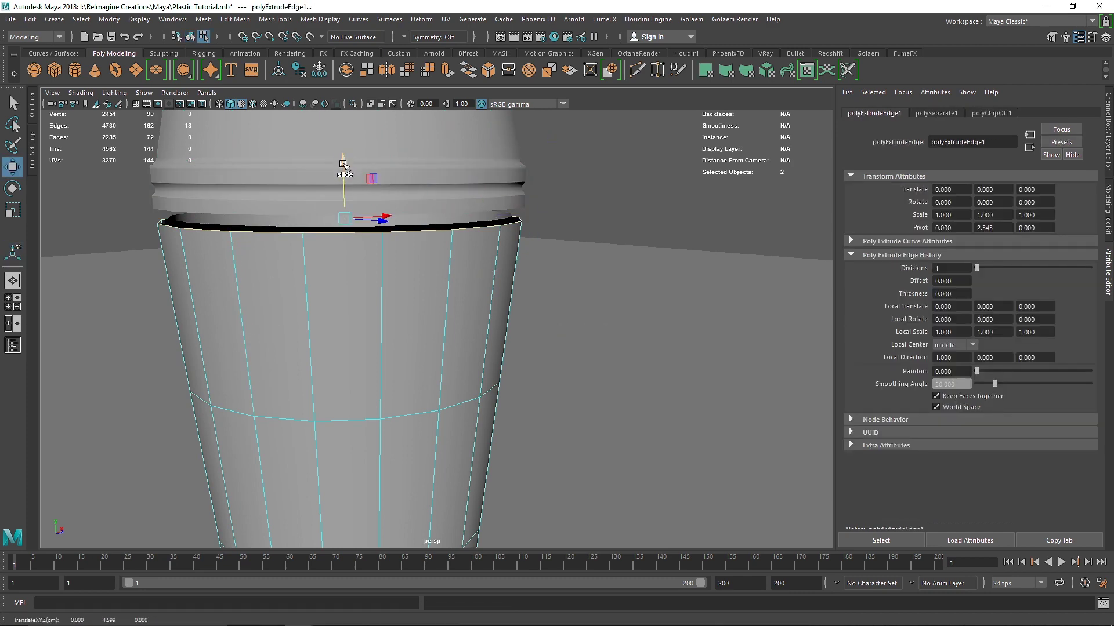
pyautogui.keyDown('alt'); pyautogui.moveTo(340, 264); pyautogui.dragTo(335, 238); pyautogui.keyUp('alt')
pyautogui.hotkey('ctrl', 'z')
# Set the edge extrusion's offset to 0.2, return to object mode and clear the selection.
pyautogui.press('t')
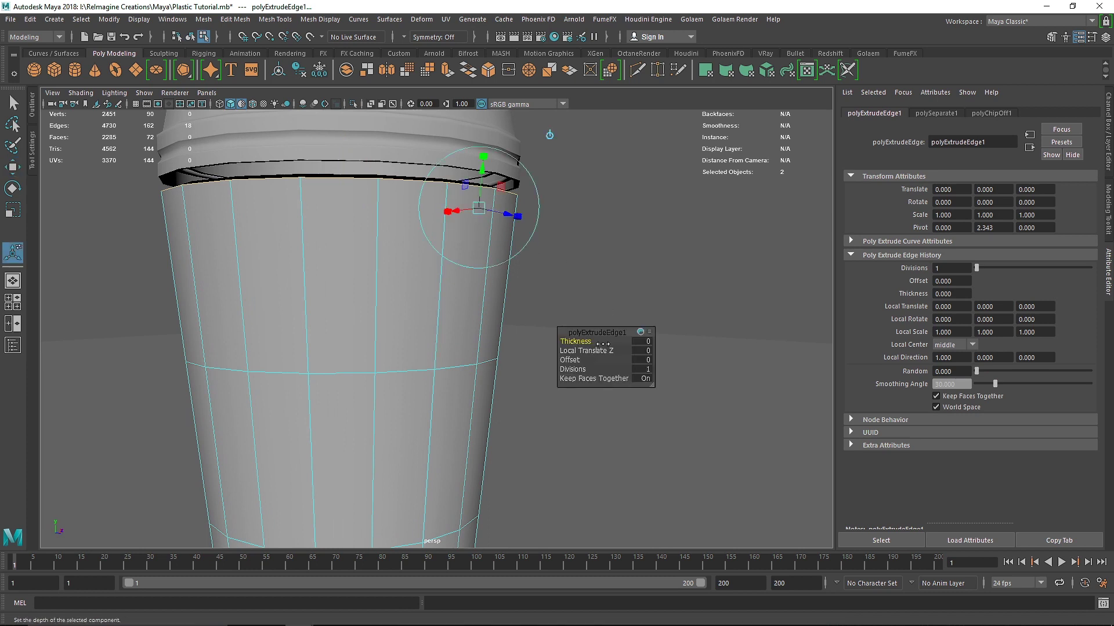
pyautogui.moveTo(570, 361); pyautogui.dragTo(575, 360)
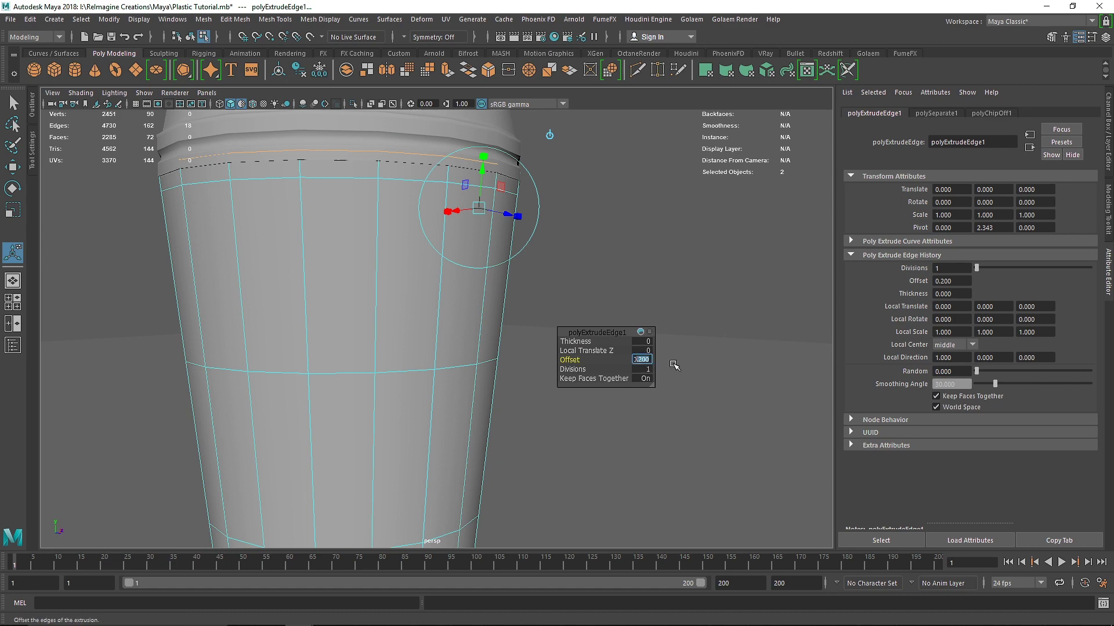
pyautogui.moveTo(351, 273); pyautogui.dragTo(515, 190, button='right')
pyautogui.press('q')
pyautogui.scroll(-6, 508, 259)
pyautogui.click(508, 258)
pyautogui.keyDown('alt'); pyautogui.moveTo(478, 294); pyautogui.dragTo(471, 335); pyautogui.keyUp('alt')
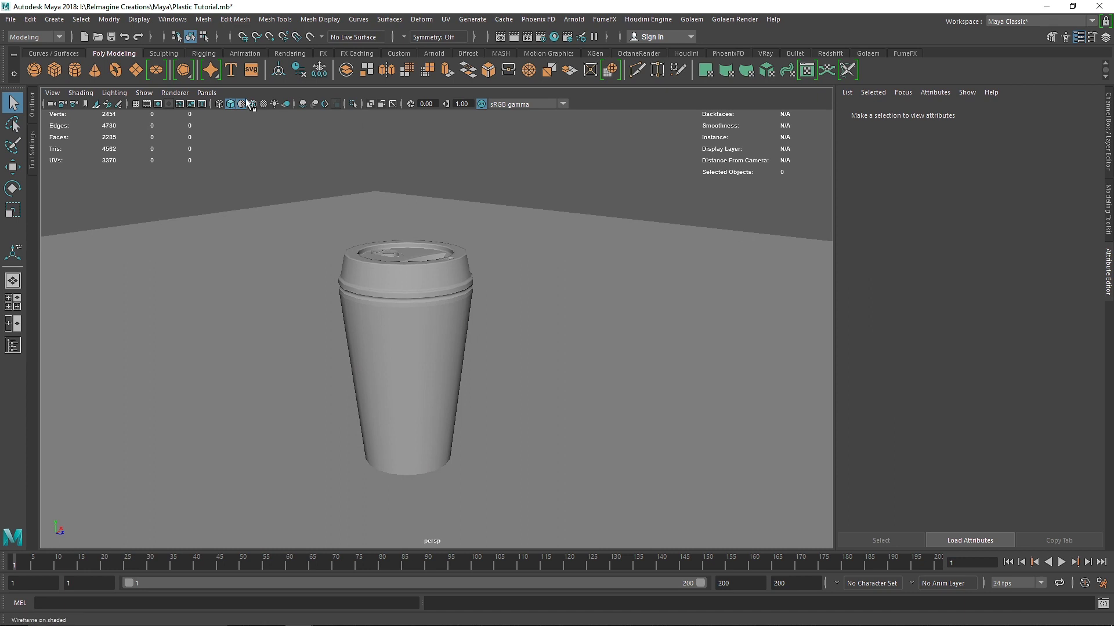
# Look through Main_Cam, open the Arnold RenderView and start rendering the cup.
pyautogui.click(207, 93)
pyautogui.moveTo(255, 106)
pyautogui.click(346, 109)
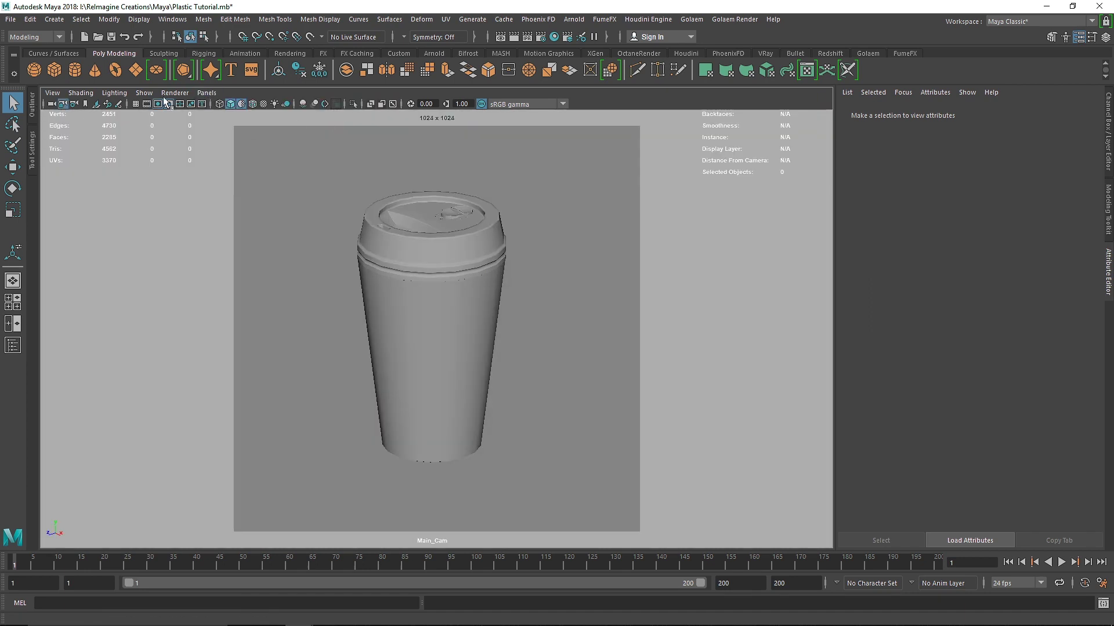
pyautogui.click(430, 56)
pyautogui.click(433, 70)
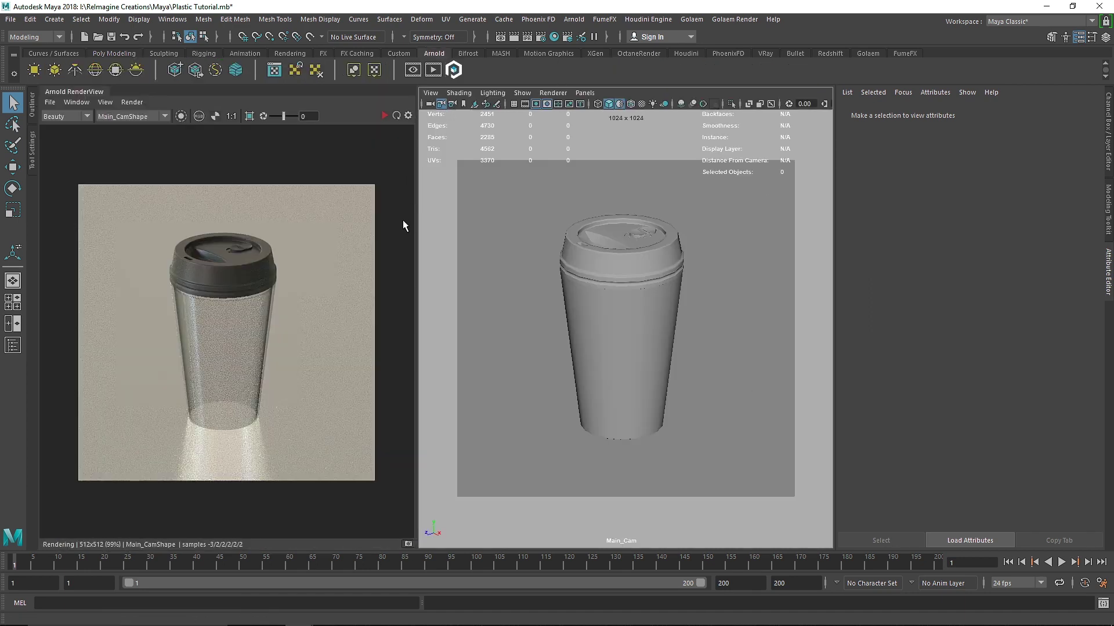
pyautogui.click(509, 368)
pyautogui.click(385, 116)
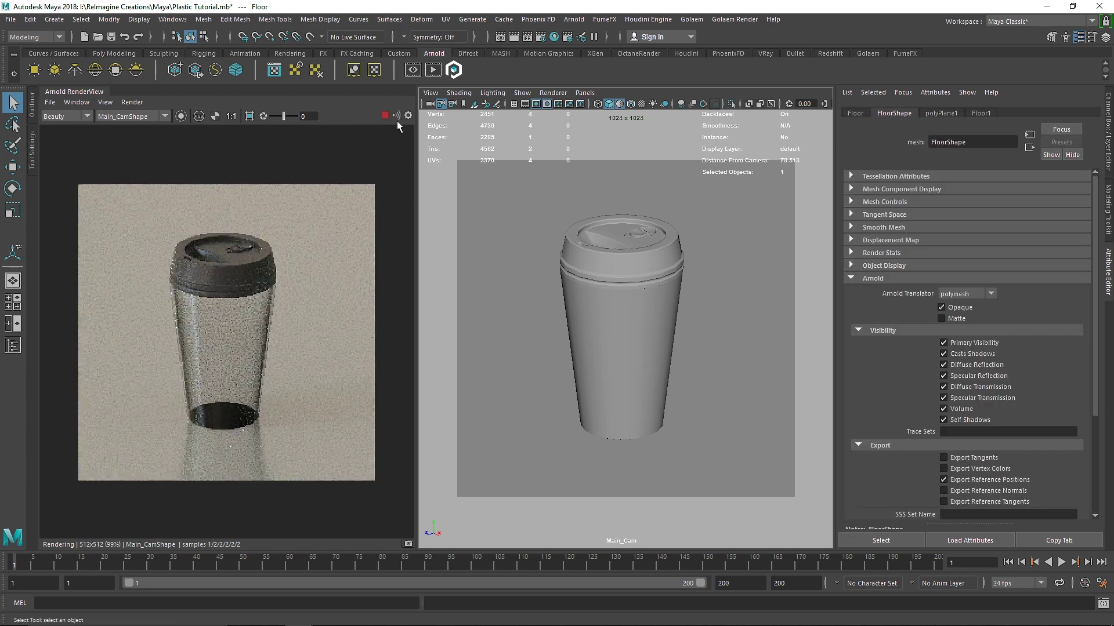
# In the perspective view, try lowering the floor about 3 units during the render, then undo the move and stop rendering.
pyautogui.press('space')
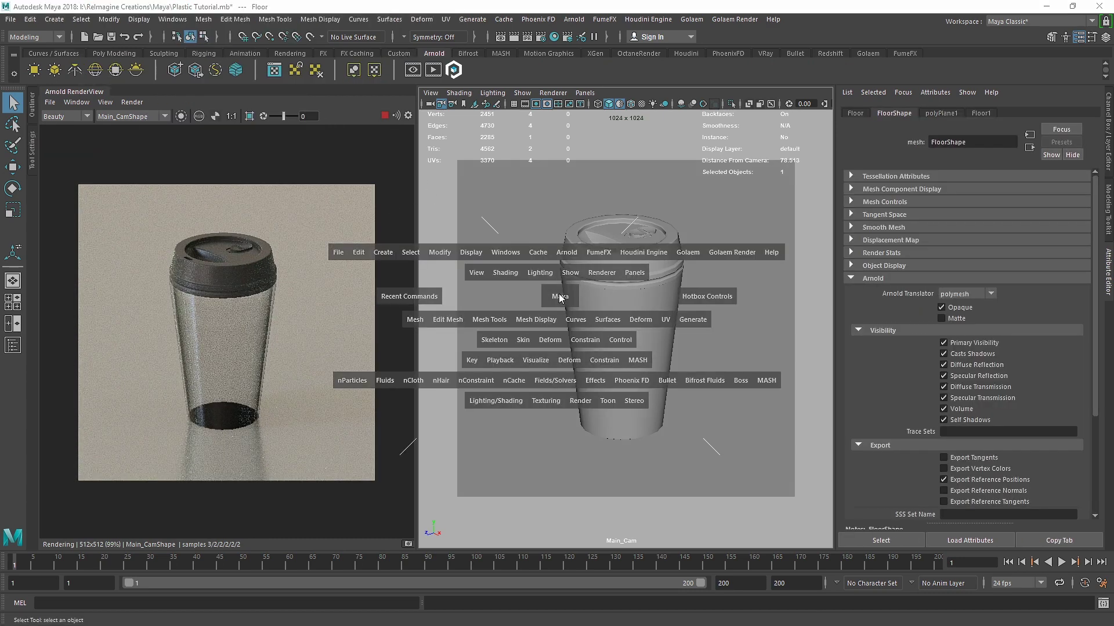
pyautogui.moveTo(561, 297); pyautogui.dragTo(568, 273)
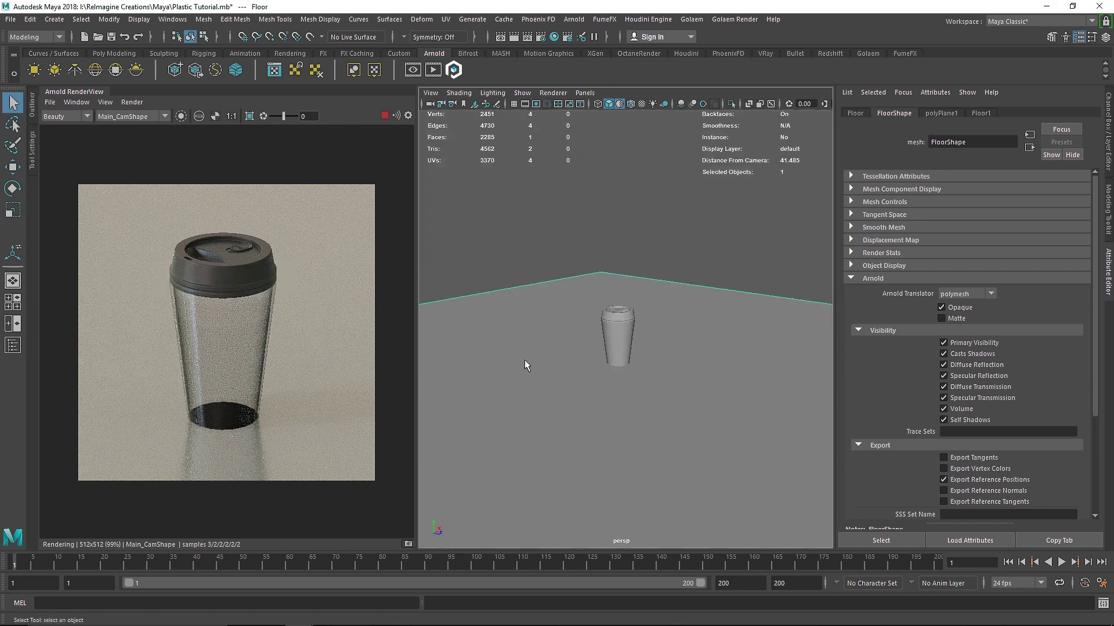
pyautogui.press('w')
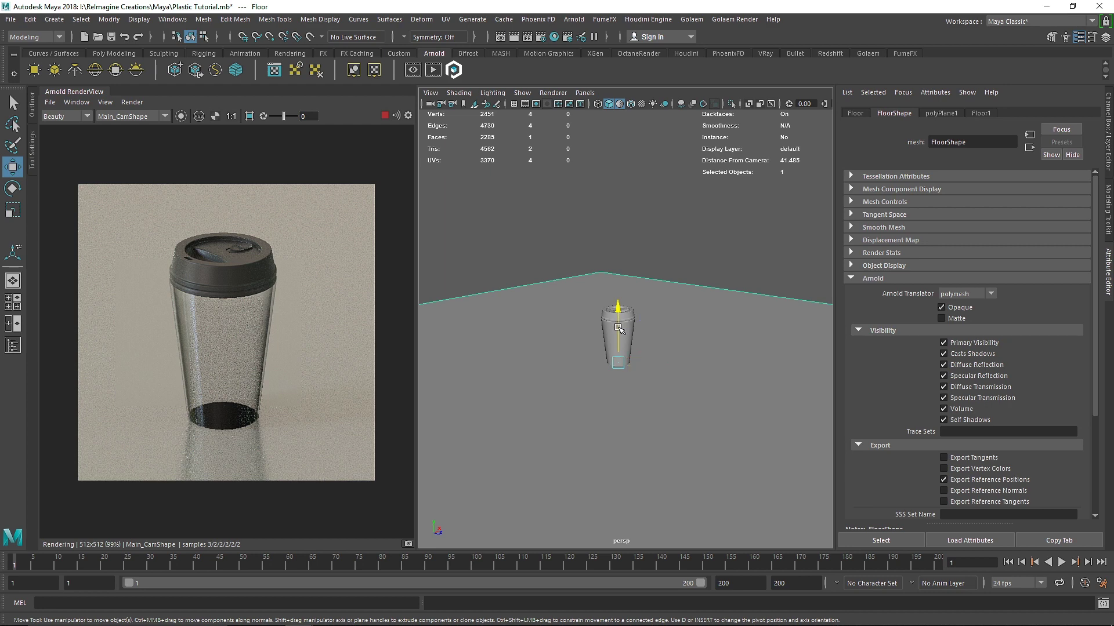
pyautogui.moveTo(619, 329); pyautogui.dragTo(619, 356)
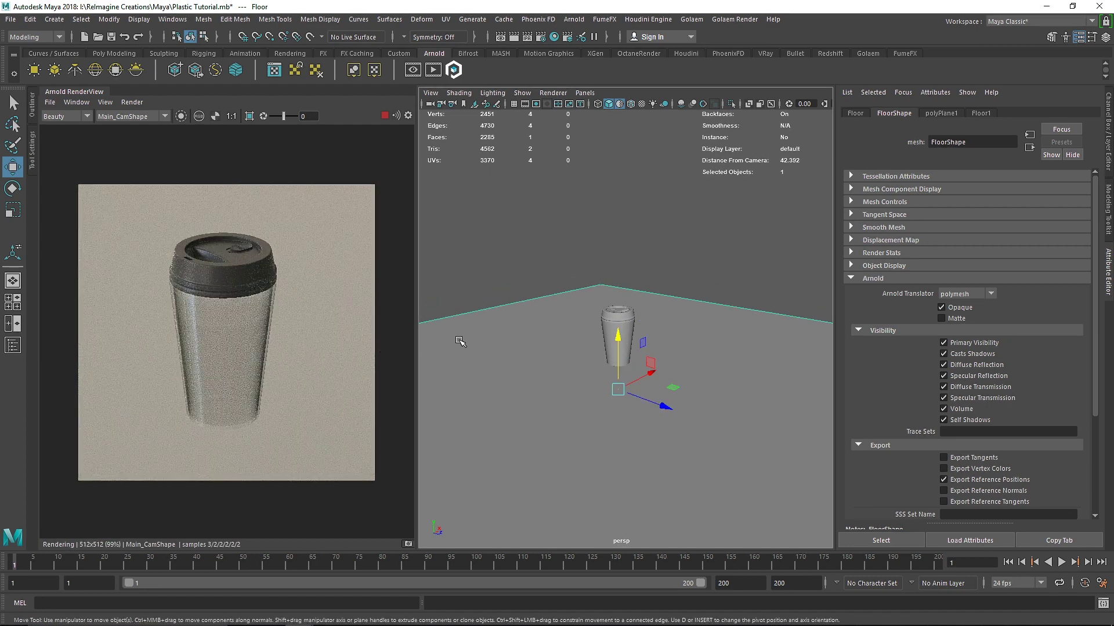
pyautogui.hotkey('ctrl', 'z')
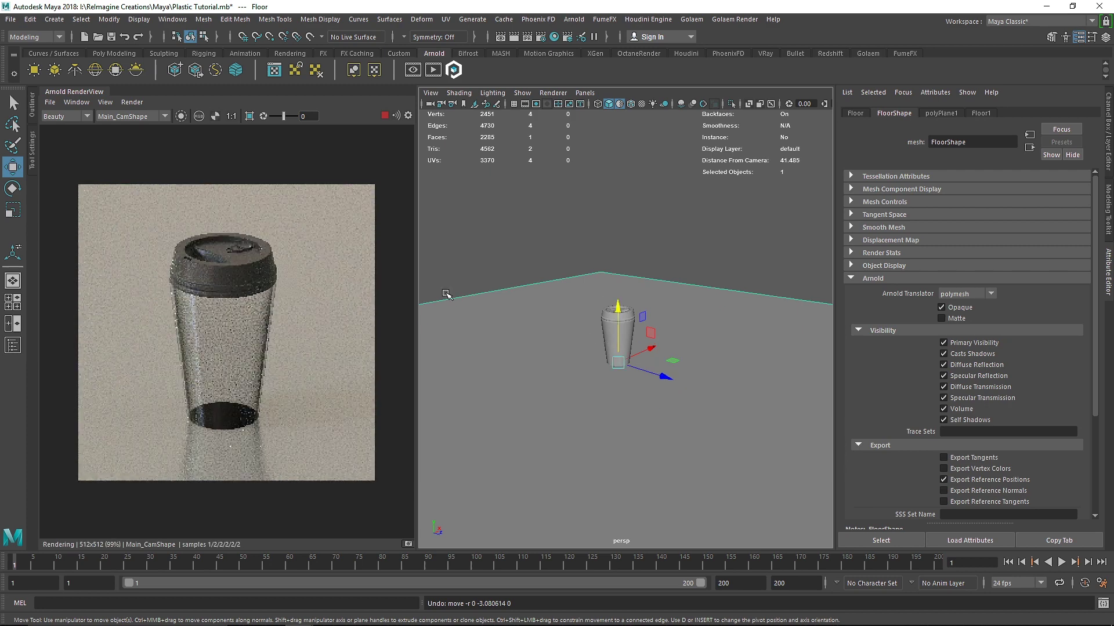
pyautogui.click(383, 116)
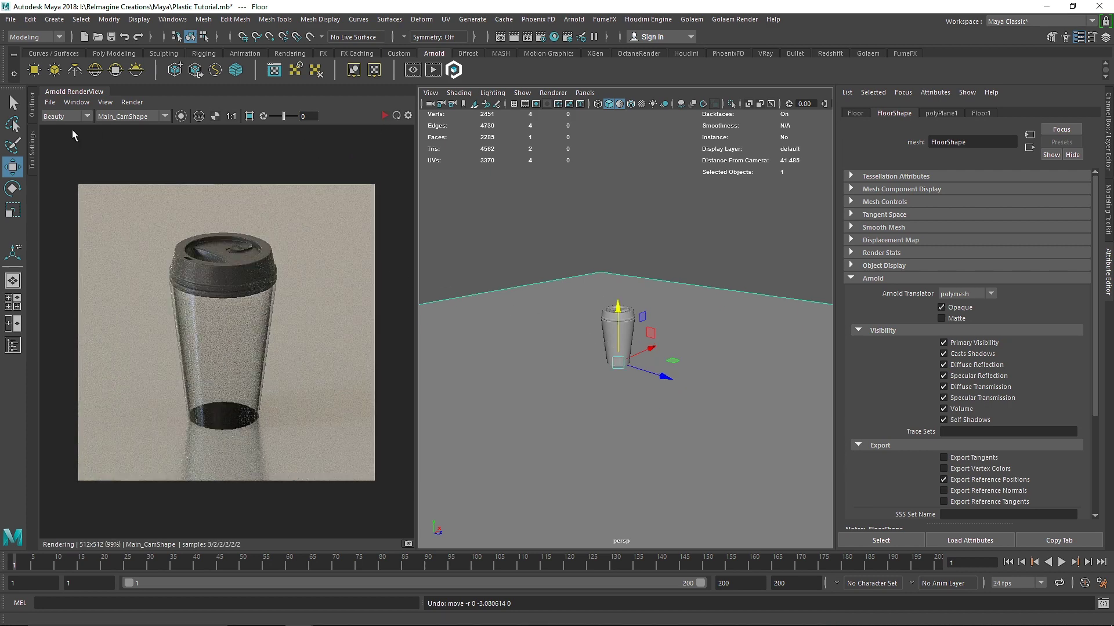
# Expand both Cup groups in the Outliner and identify their meshes, test-moving polySurface3 upward and undoing the move.
pyautogui.click(32, 120)
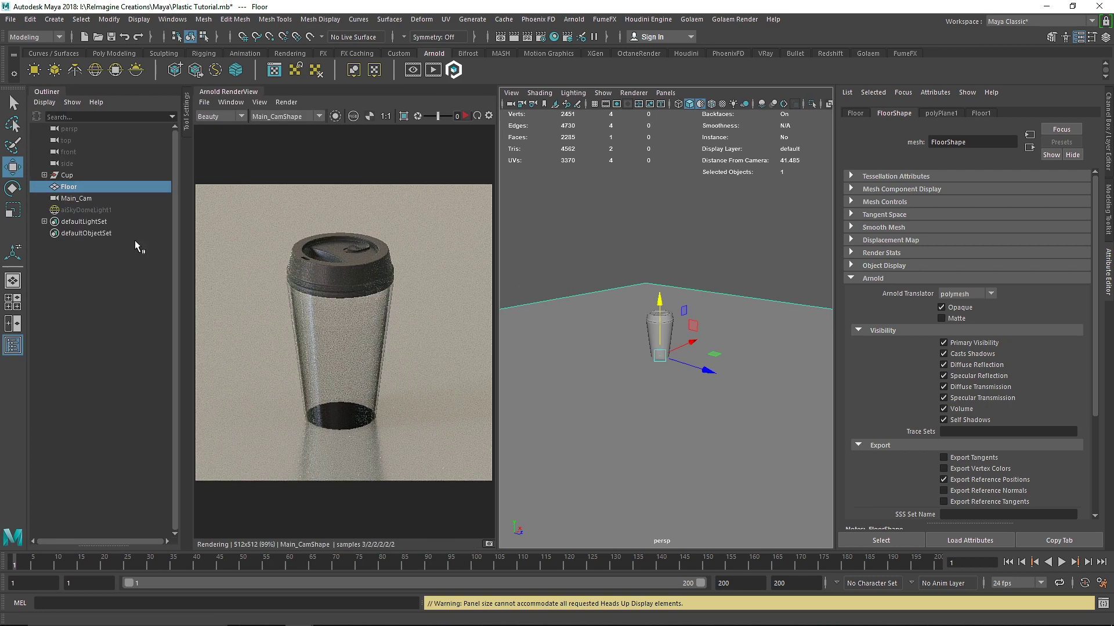
pyautogui.click(44, 175)
pyautogui.click(80, 209)
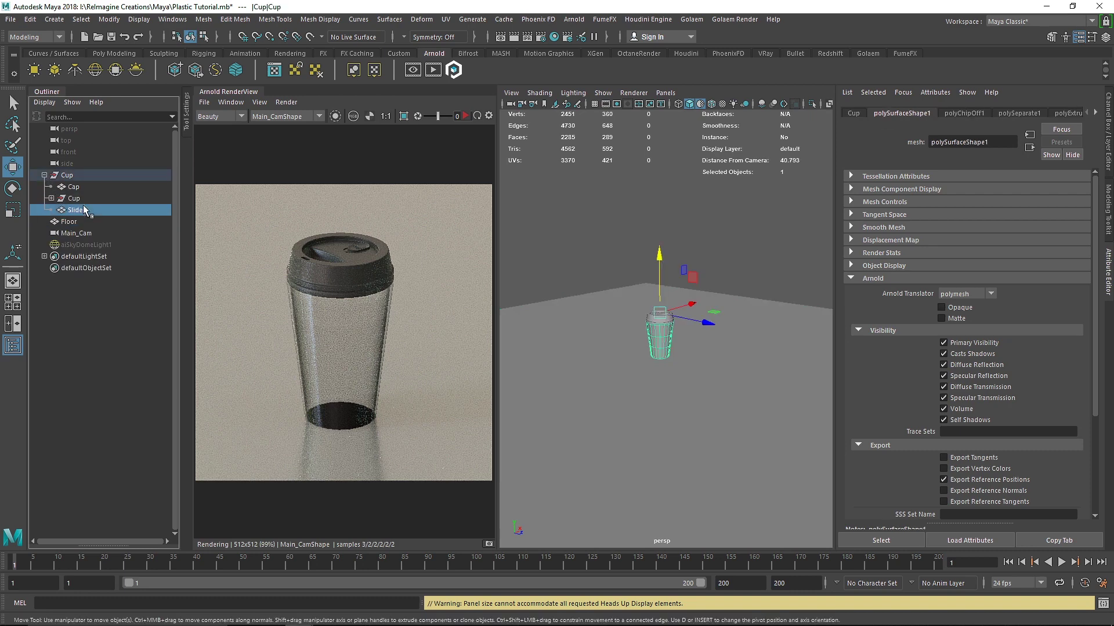
pyautogui.click(73, 188)
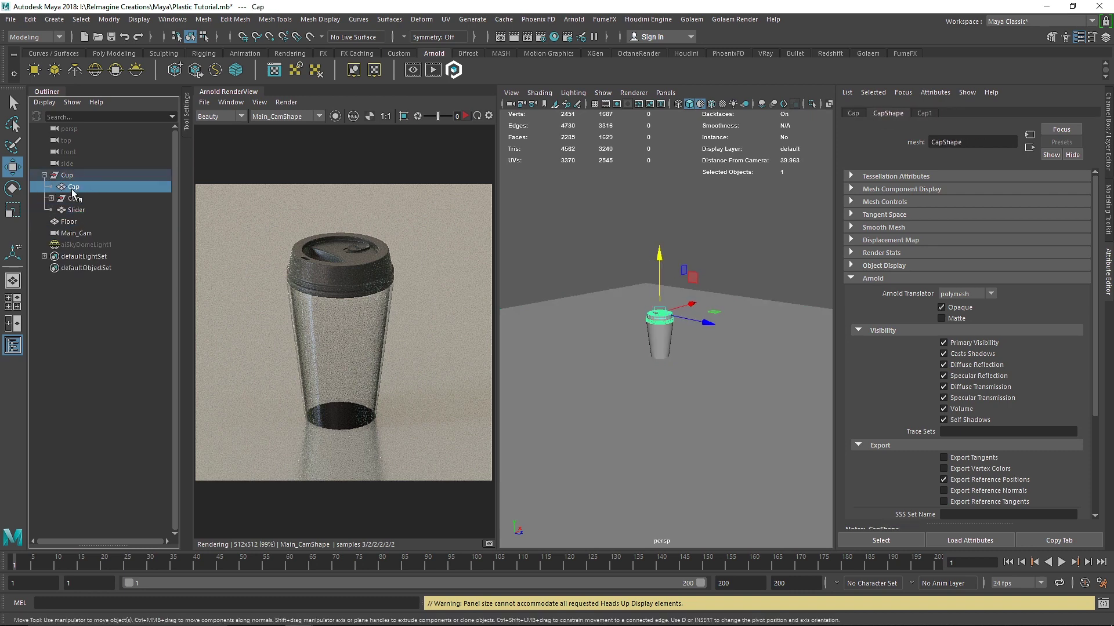
pyautogui.click(51, 198)
pyautogui.click(87, 210)
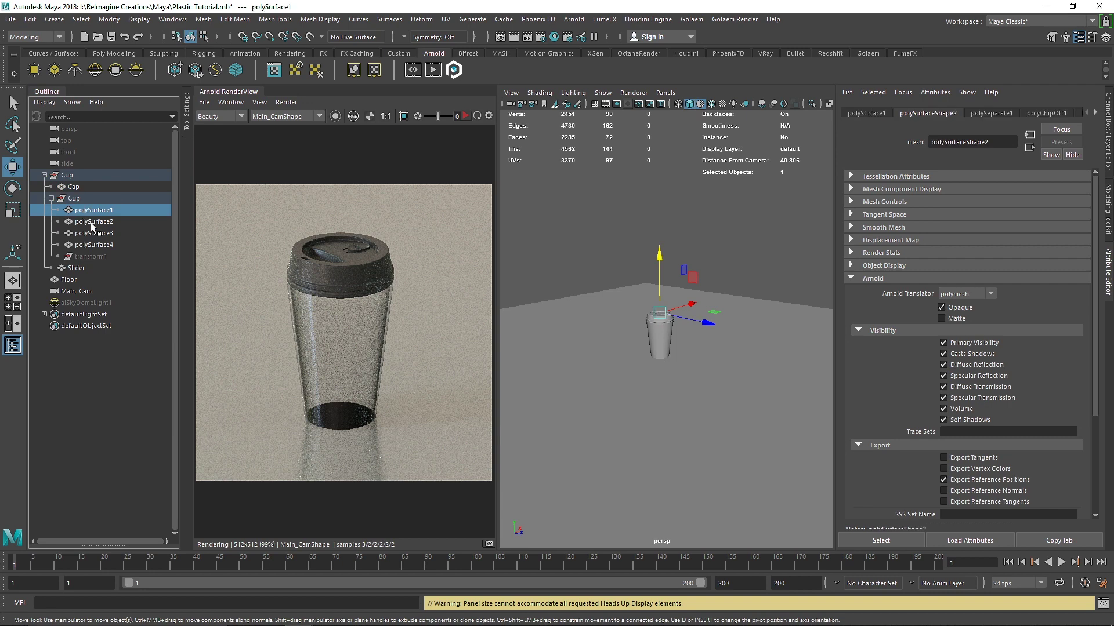
pyautogui.click(92, 222)
pyautogui.click(96, 234)
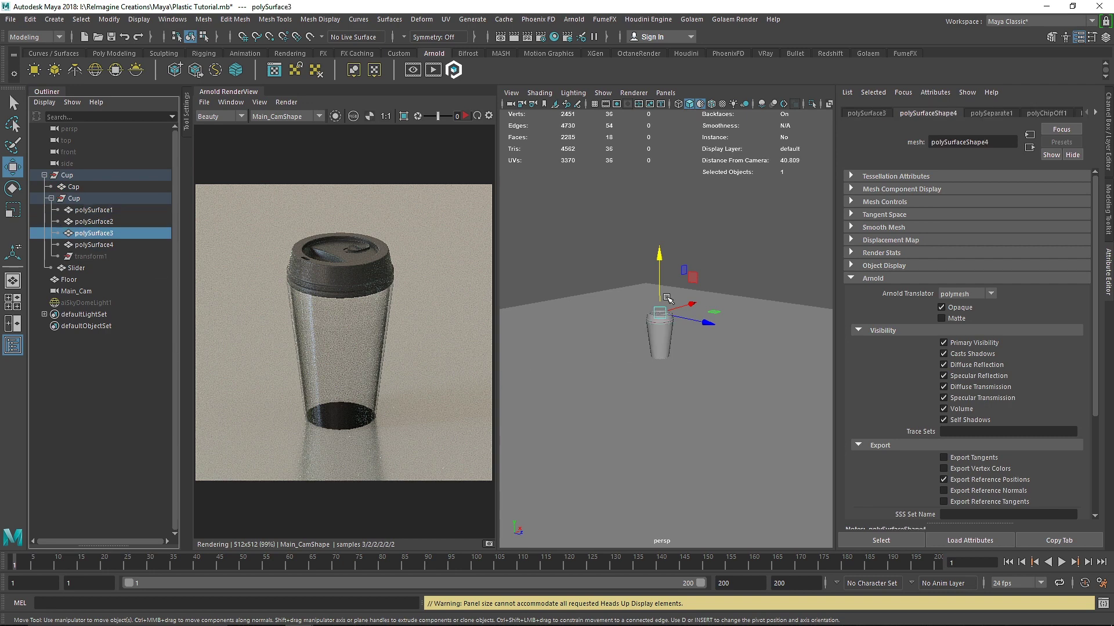
pyautogui.moveTo(667, 299); pyautogui.dragTo(669, 217)
pyautogui.hotkey('ctrl', 'z')
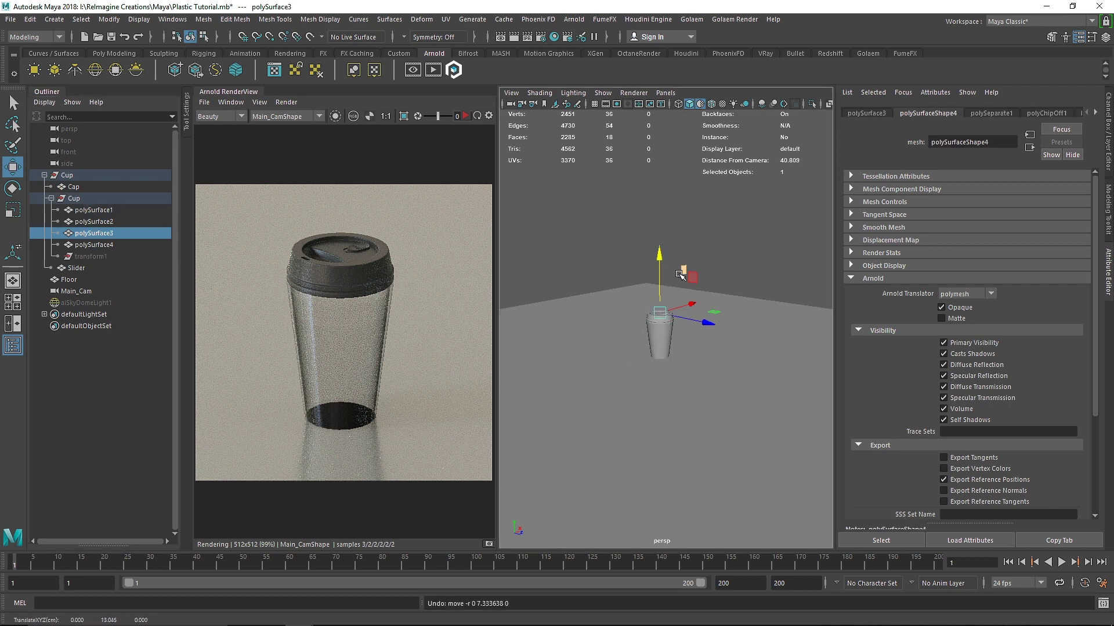
# Lift polySurface4 straight up out of the cup and fill the hole bounded by its open top edge loop.
pyautogui.click(81, 246)
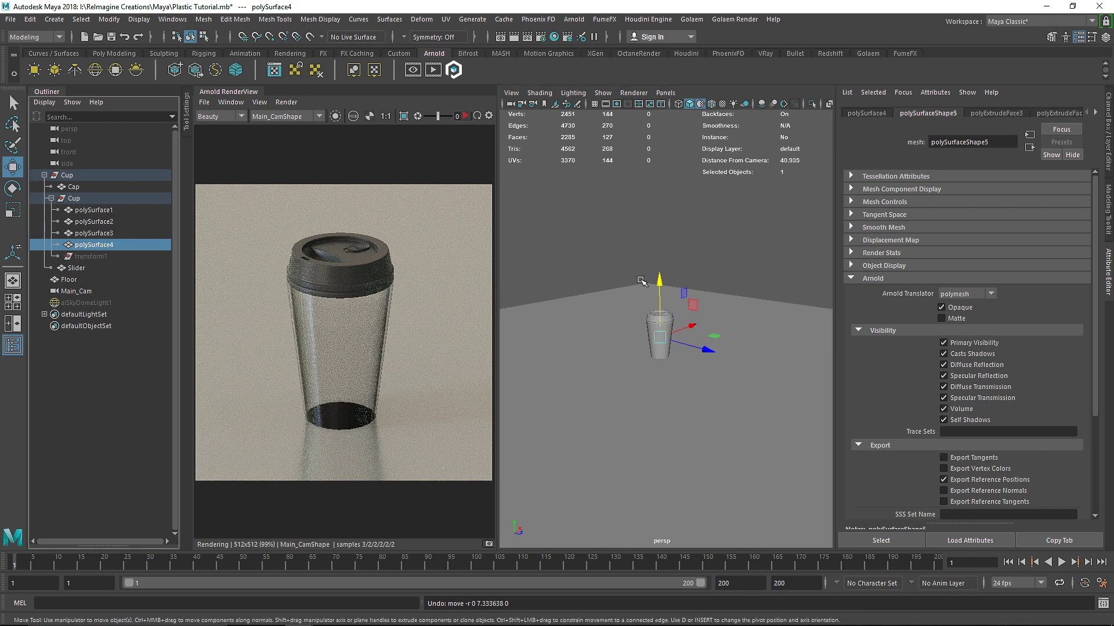
pyautogui.moveTo(664, 284); pyautogui.dragTo(665, 228)
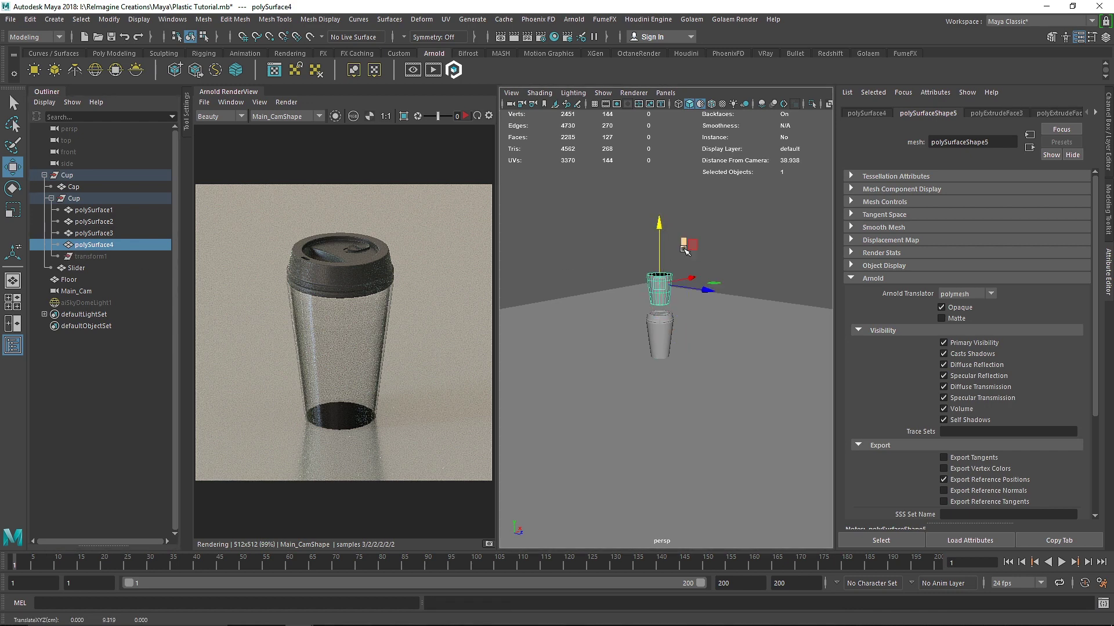
pyautogui.moveTo(671, 272)
pyautogui.keyDown('alt'); pyautogui.mouseDown()
pyautogui.moveTo(648, 354)
pyautogui.moveTo(660, 273)
pyautogui.mouseUp(); pyautogui.keyUp('alt')
pyautogui.scroll(10, 660, 274)
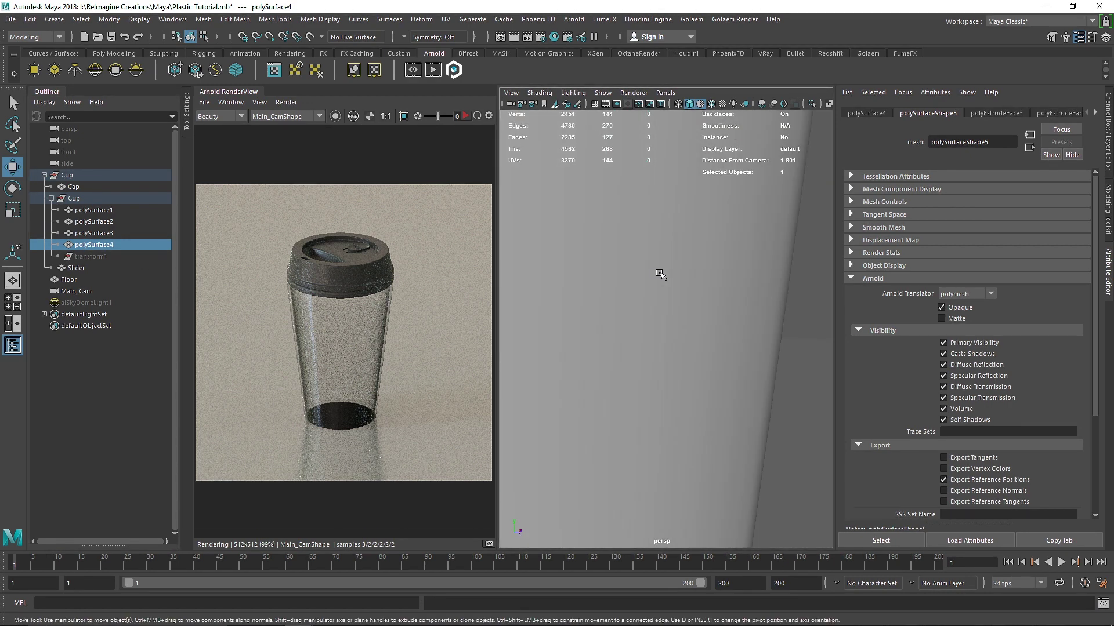
pyautogui.scroll(-10, 660, 273)
pyautogui.keyDown('alt'); pyautogui.moveTo(653, 223); pyautogui.dragTo(637, 267); pyautogui.keyUp('alt')
pyautogui.press('F10')
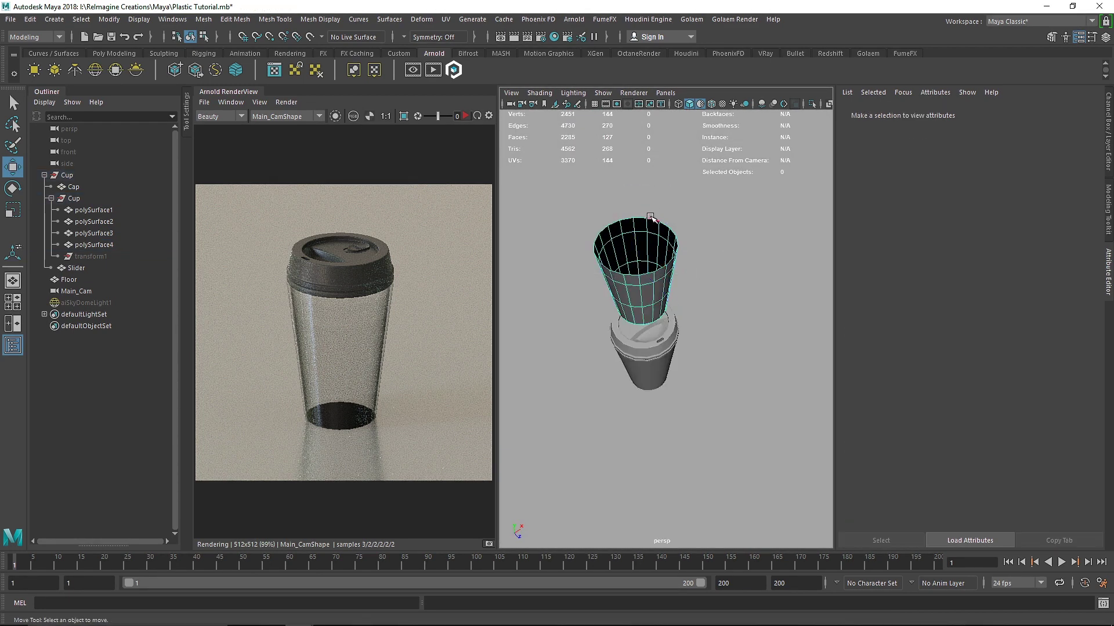
pyautogui.click(650, 219)
pyautogui.click(203, 19)
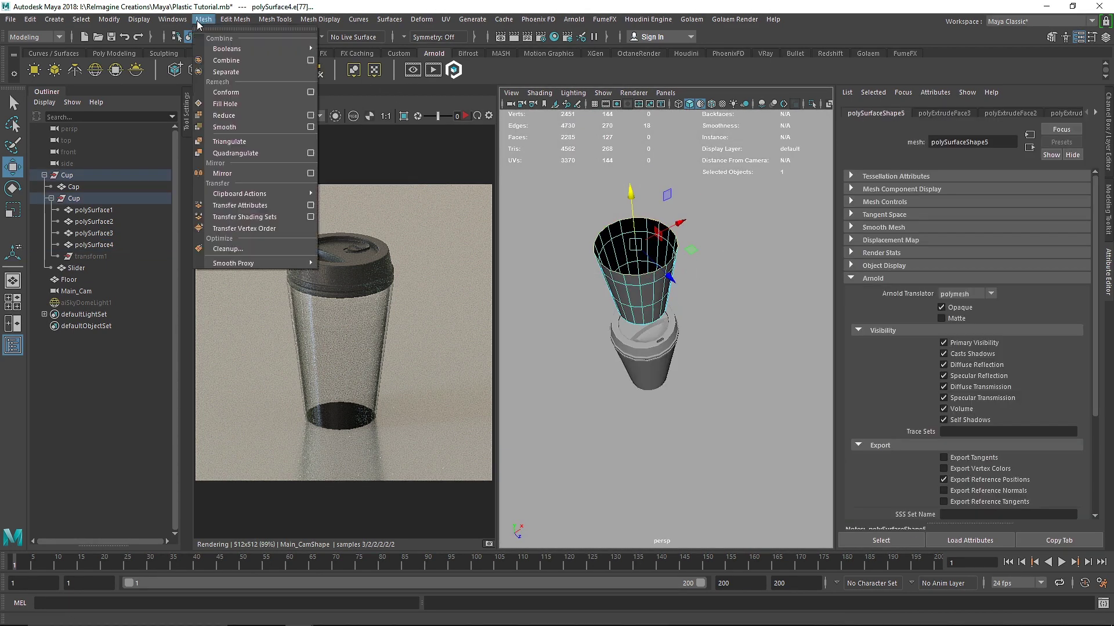
pyautogui.click(225, 103)
# Extrude the new top face of polySurface4 twice, scaling it inward each time, with the second extrusion at a local scale of 0.333.
pyautogui.scroll(5, 703, 260)
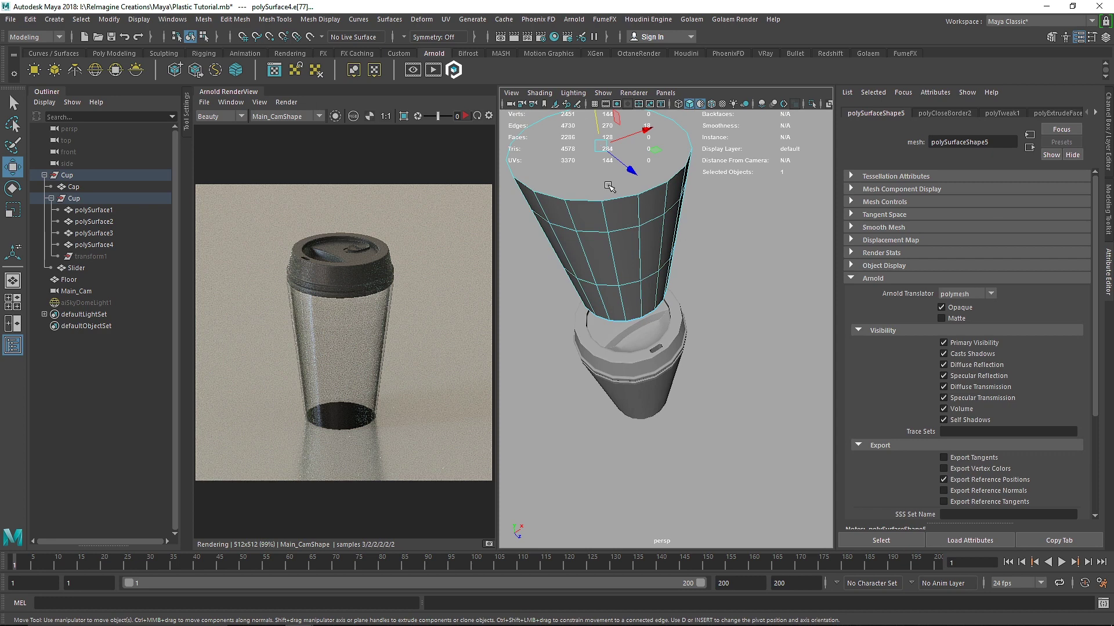
pyautogui.keyDown('alt'); pyautogui.moveTo(609, 187); pyautogui.dragTo(624, 250, button='middle'); pyautogui.keyUp('alt')
pyautogui.moveTo(598, 241); pyautogui.dragTo(604, 266, button='right')
pyautogui.click(610, 273)
pyautogui.hotkey('ctrl', 'e')
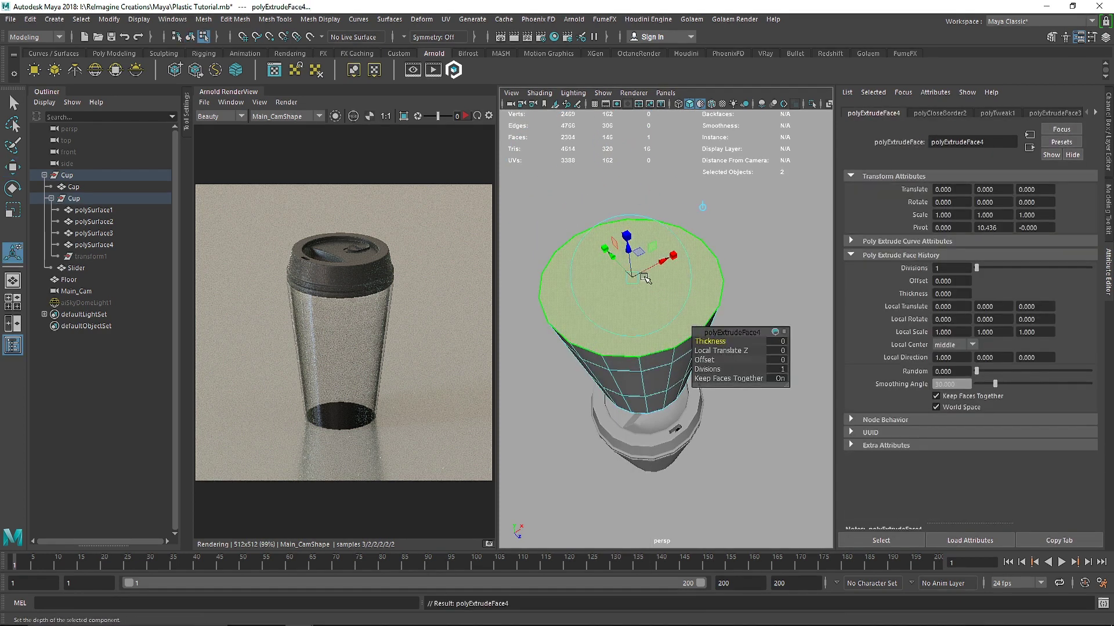
pyautogui.moveTo(644, 278); pyautogui.dragTo(597, 273)
pyautogui.hotkey('ctrl', 'e')
pyautogui.click(627, 236)
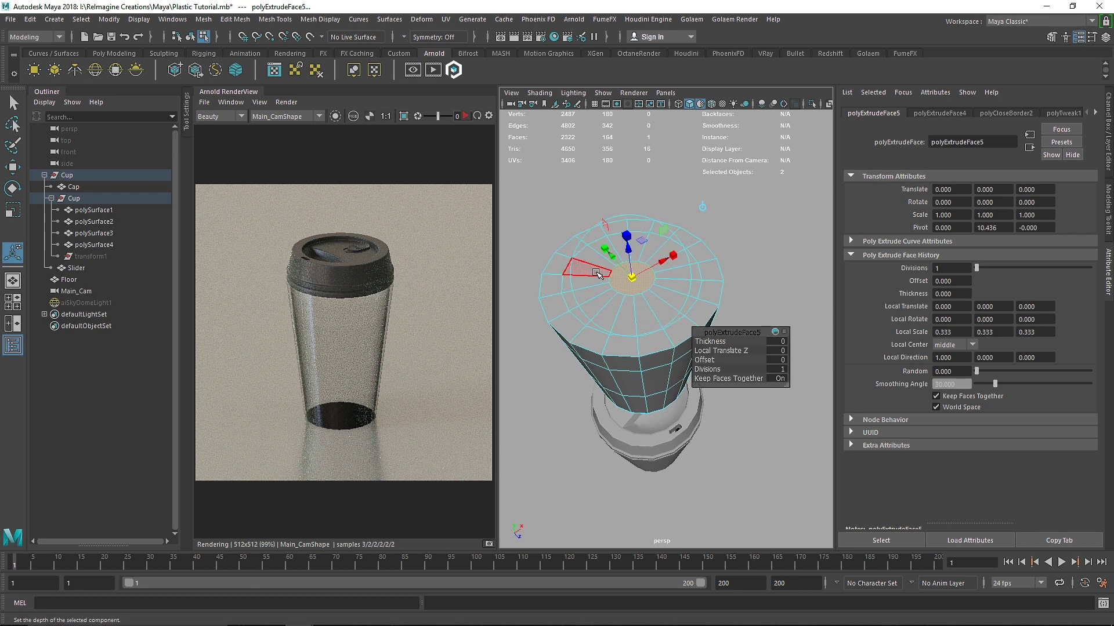
# Return polySurface4 to object mode and set its Translate Z to 0 to place it back inside the cup.
pyautogui.moveTo(596, 273); pyautogui.dragTo(725, 196, button='right')
pyautogui.scroll(-10, 661, 290)
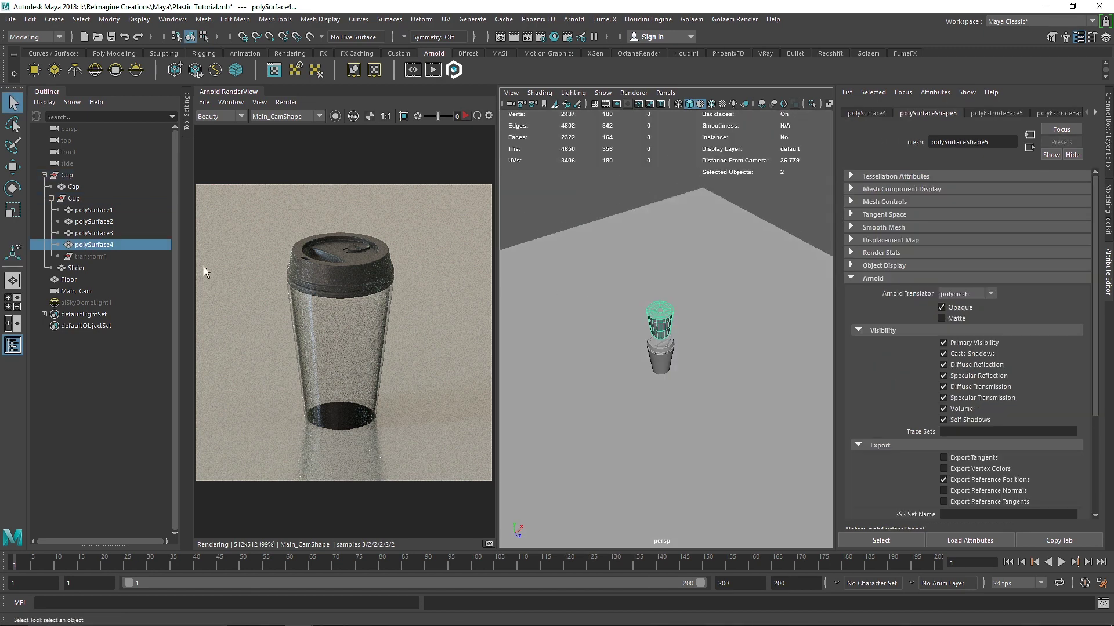
pyautogui.hotkey('ctrl', 'a')
pyautogui.click(1072, 143)
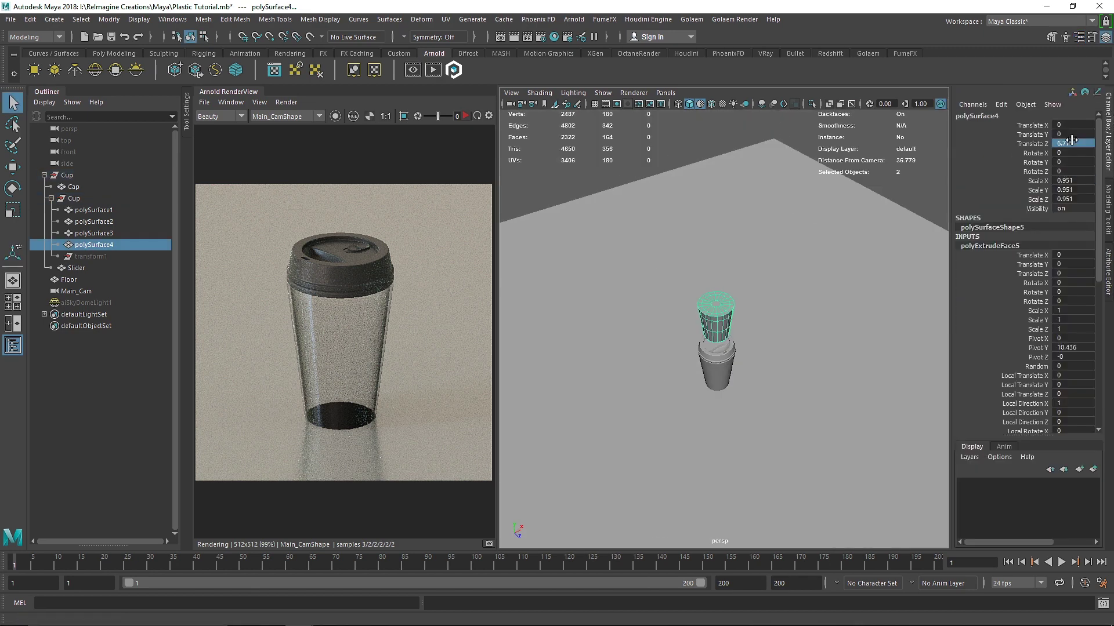
pyautogui.write('0')
pyautogui.press('Return')
pyautogui.keyDown('alt'); pyautogui.moveTo(713, 342); pyautogui.dragTo(724, 300); pyautogui.keyUp('alt')
pyautogui.scroll(10, 745, 338)
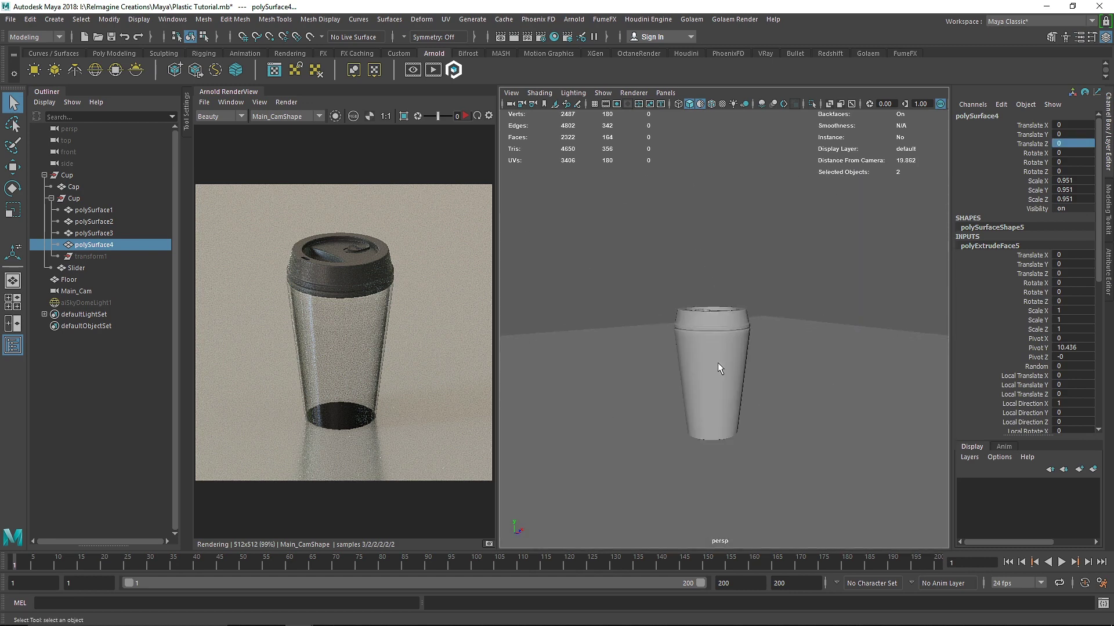
# Bring back the Attribute Editor and hide the Outliner, leaving the render view beside the perspective view.
pyautogui.moveTo(740, 359); pyautogui.dragTo(732, 507, button='right')
pyautogui.click(740, 565)
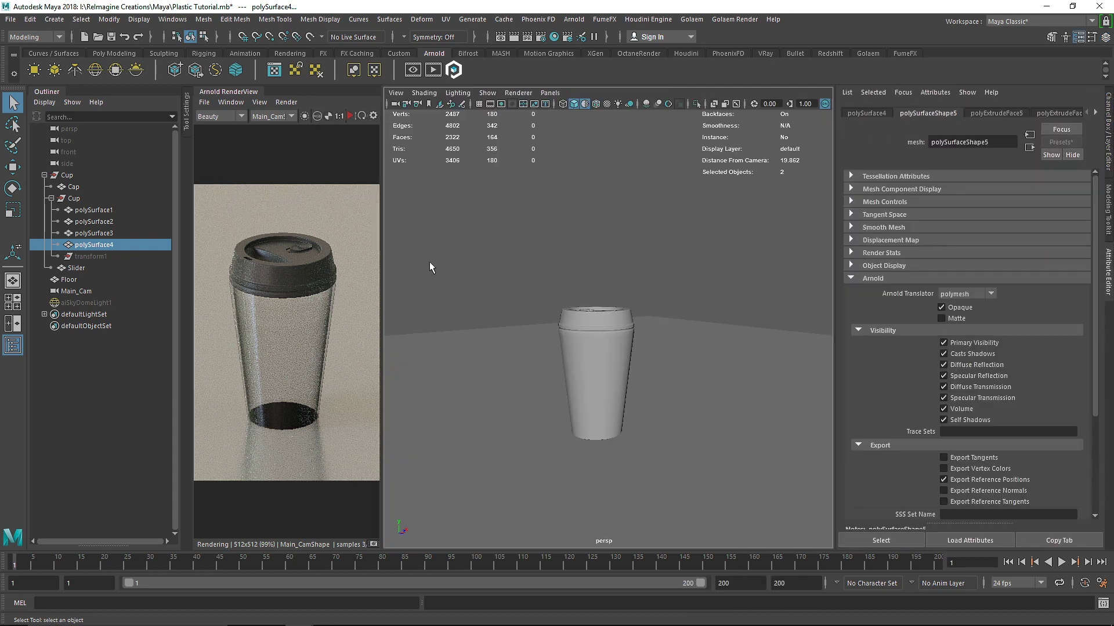
pyautogui.click(41, 91)
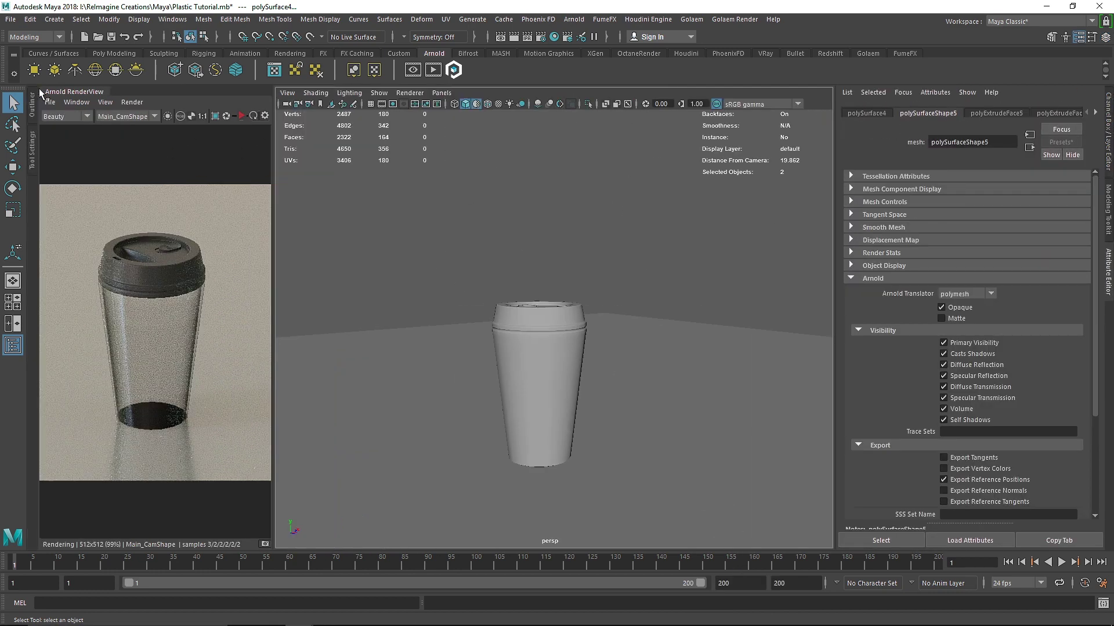
# Widen the Arnold render view and turn on X-ray display in the perspective view.
pyautogui.click(240, 113)
pyautogui.moveTo(274, 175); pyautogui.dragTo(392, 183)
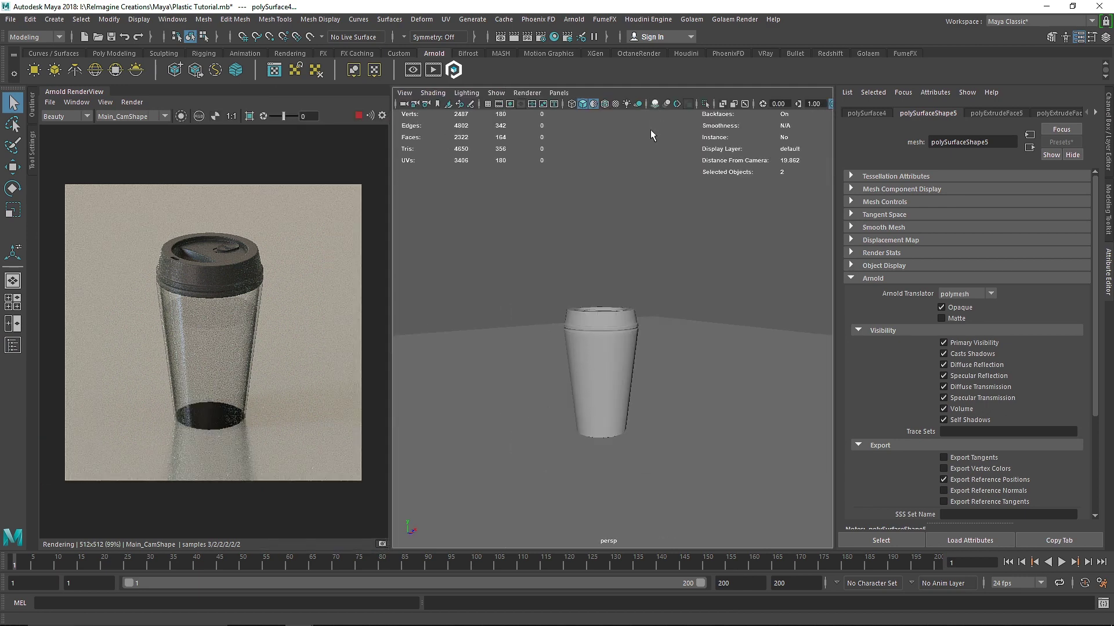
pyautogui.click(722, 104)
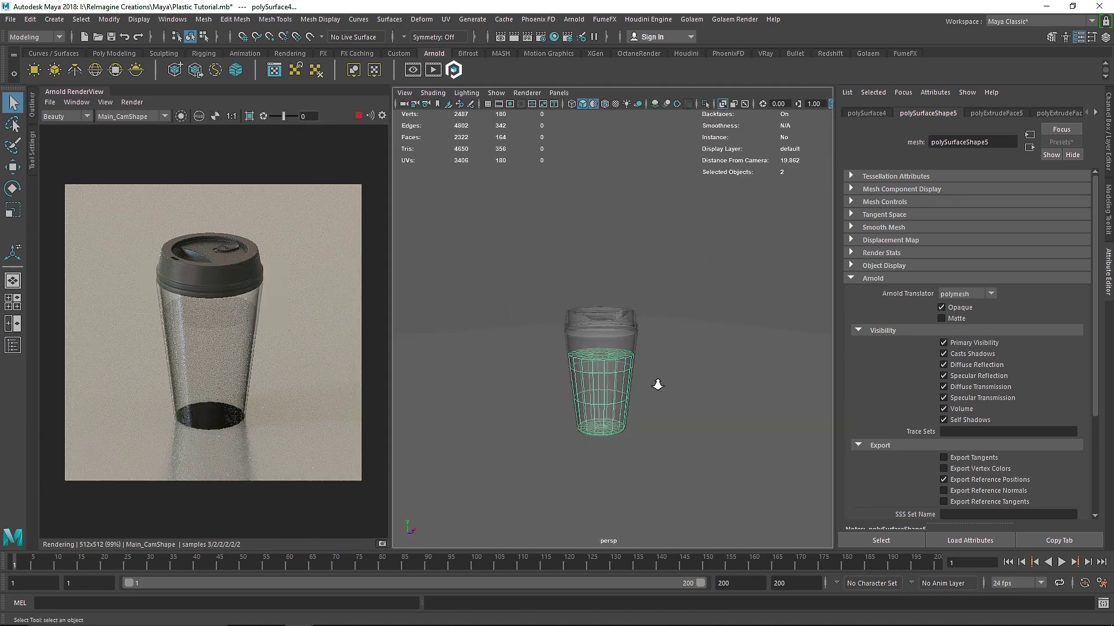
# Assign a new aiStandardSurface material to the selected liquid mesh inside the cup and show the material's Base settings.
pyautogui.scroll(3, 650, 385)
pyautogui.scroll(5, 644, 386)
pyautogui.moveTo(639, 389); pyautogui.dragTo(641, 582, button='right')
pyautogui.click(727, 250)
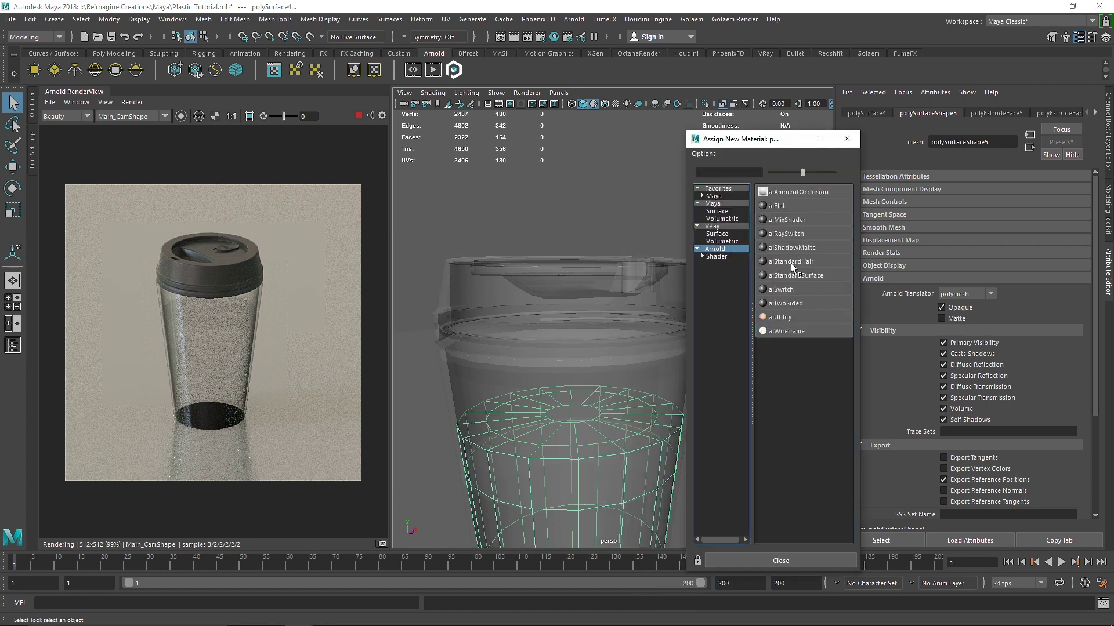
pyautogui.click(802, 273)
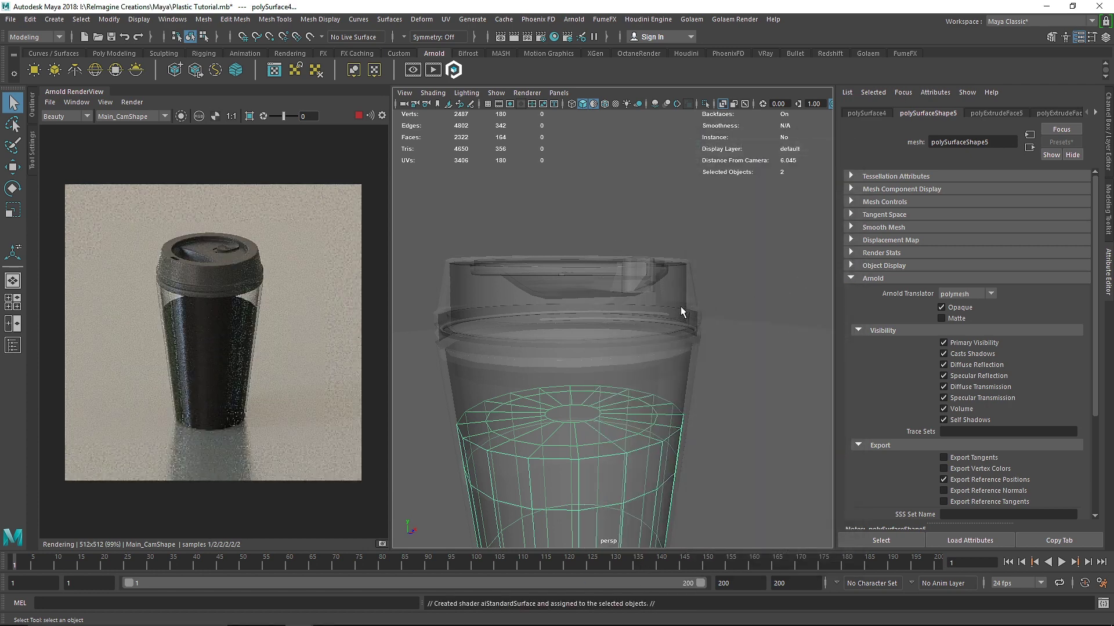
pyautogui.click(893, 112)
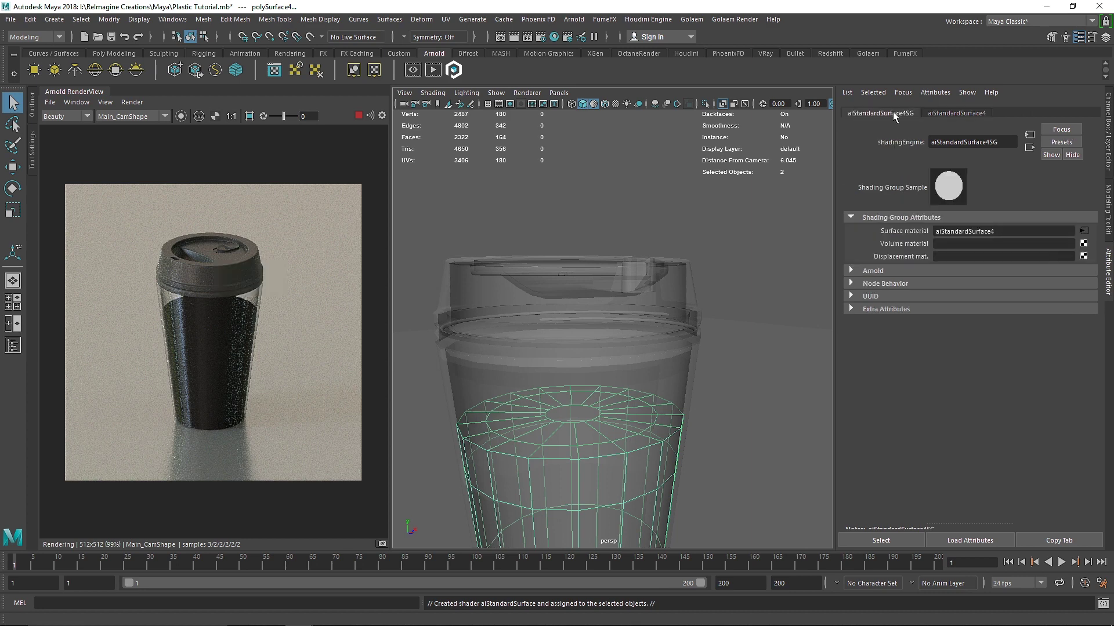
pyautogui.click(954, 111)
pyautogui.click(914, 325)
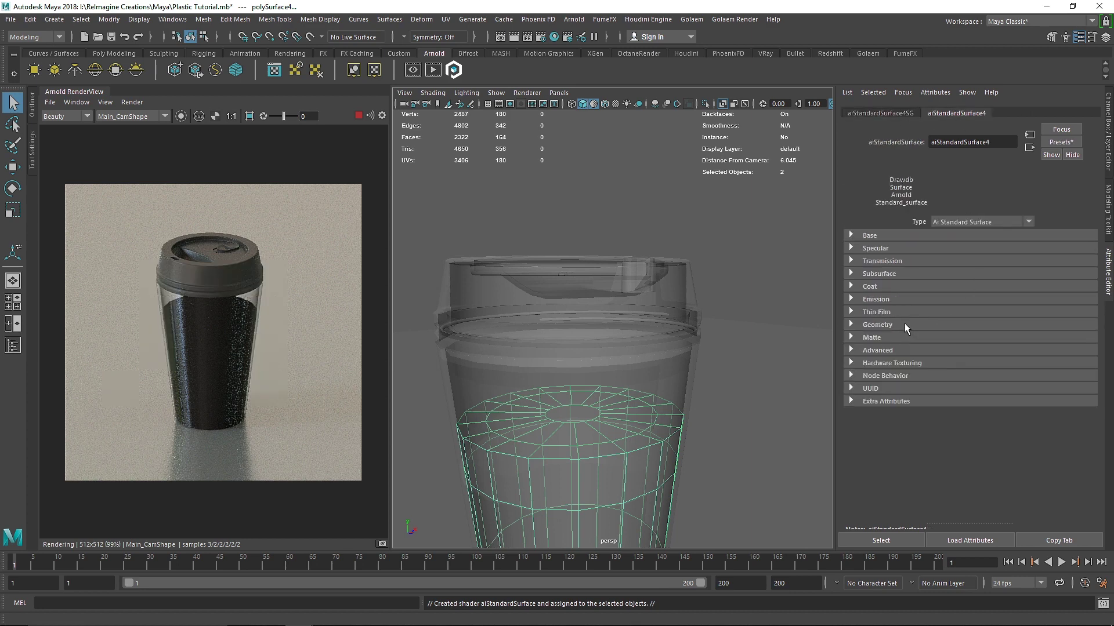
pyautogui.click(909, 236)
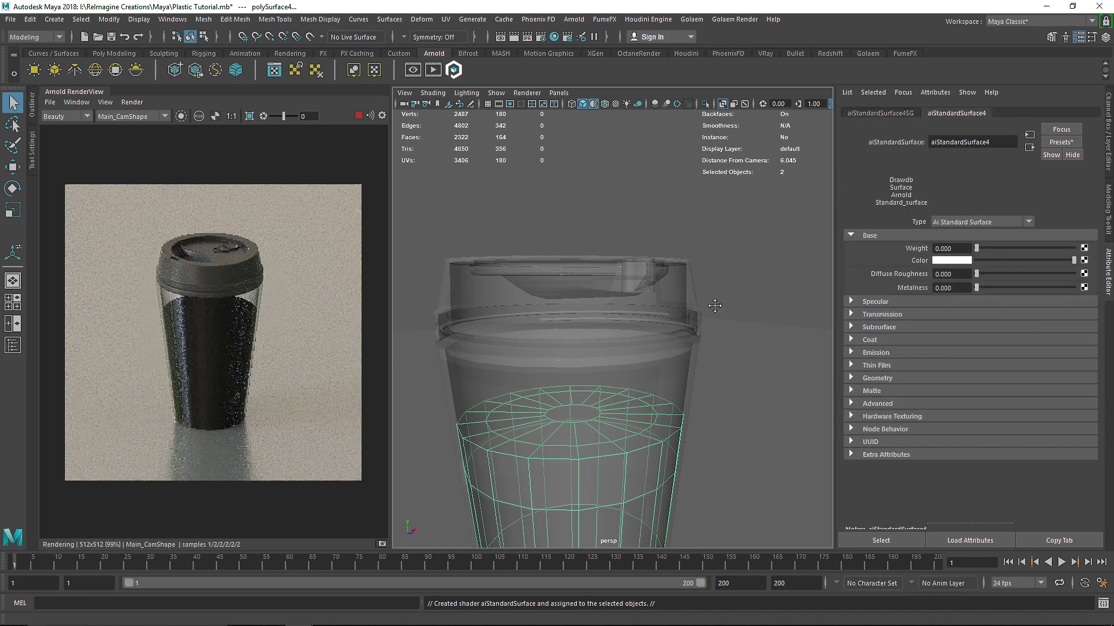
# Select polySurface4 in the Outliner and turn off Opaque in its Arnold attributes.
pyautogui.keyDown('alt'); pyautogui.moveTo(715, 306); pyautogui.dragTo(731, 247, button='middle'); pyautogui.keyUp('alt')
pyautogui.click(731, 247)
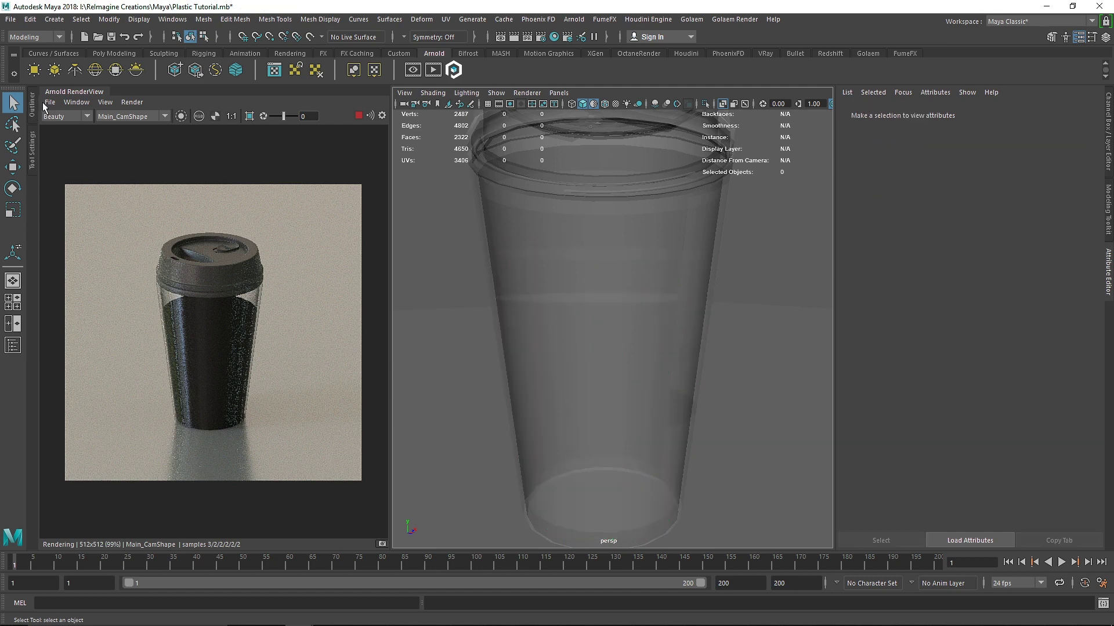
pyautogui.click(34, 110)
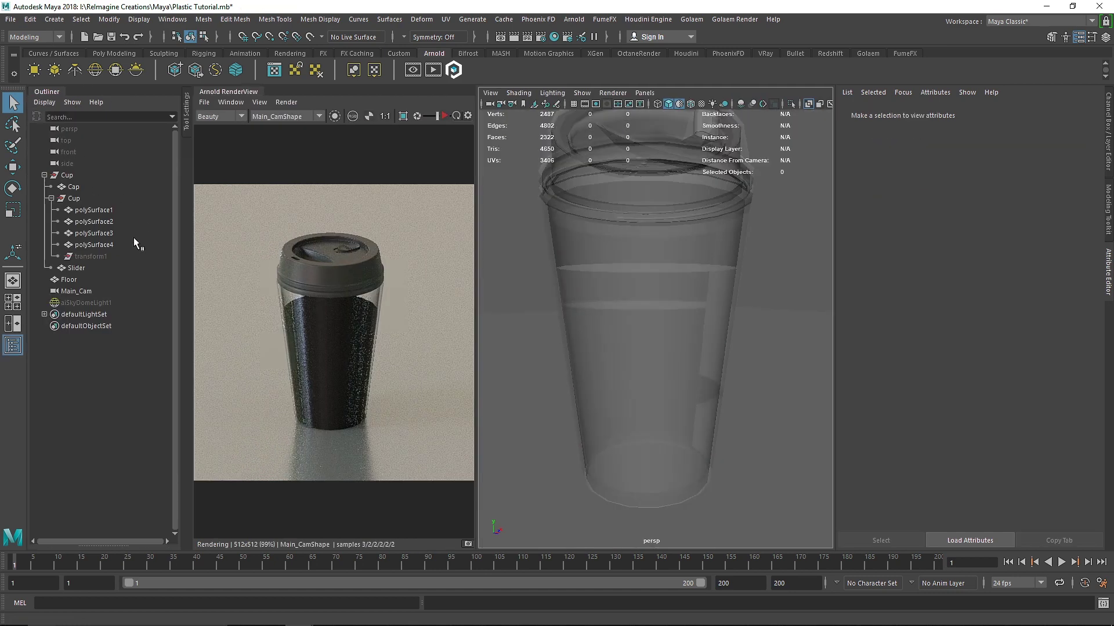
pyautogui.click(105, 233)
pyautogui.doubleClick(101, 240)
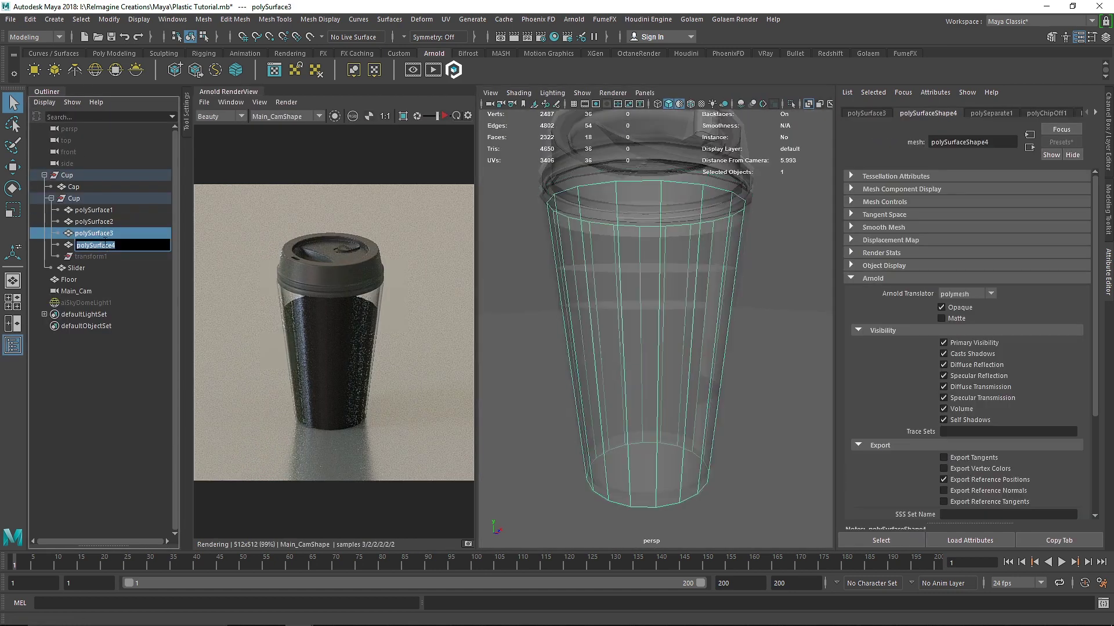
pyautogui.press('Return')
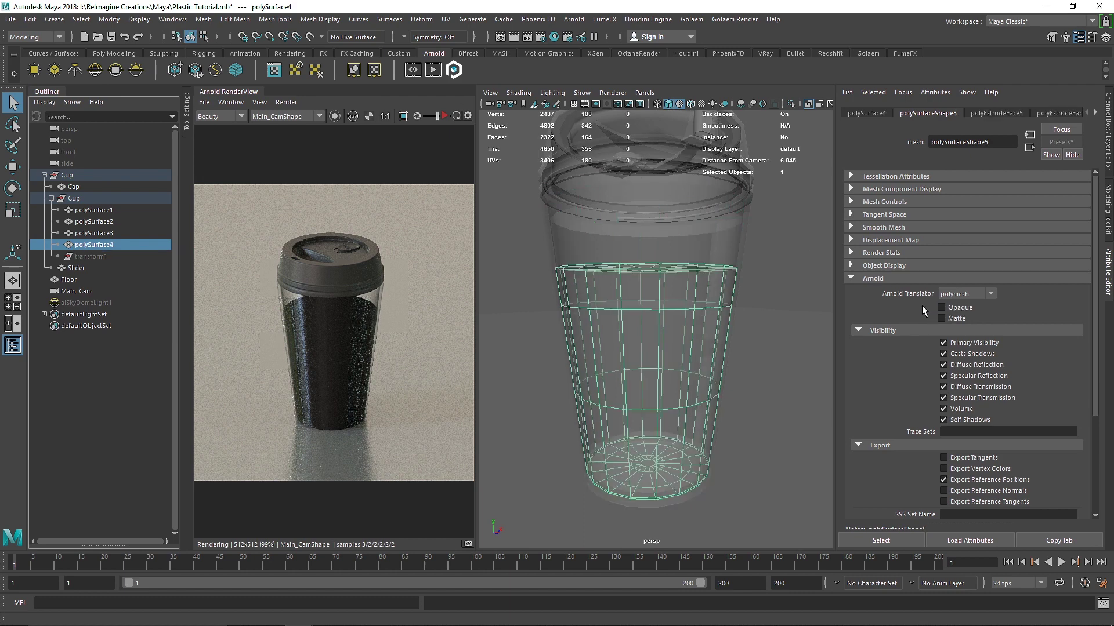
pyautogui.click(41, 97)
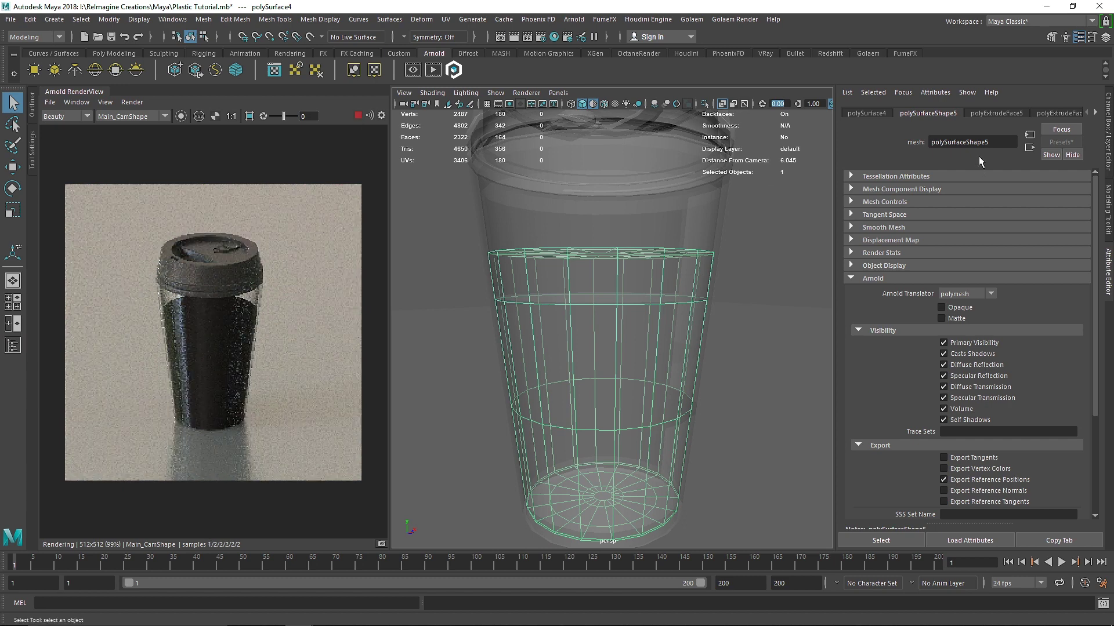
# Rename the material assigned to polySurface4 as Liquid.
pyautogui.click(1096, 113)
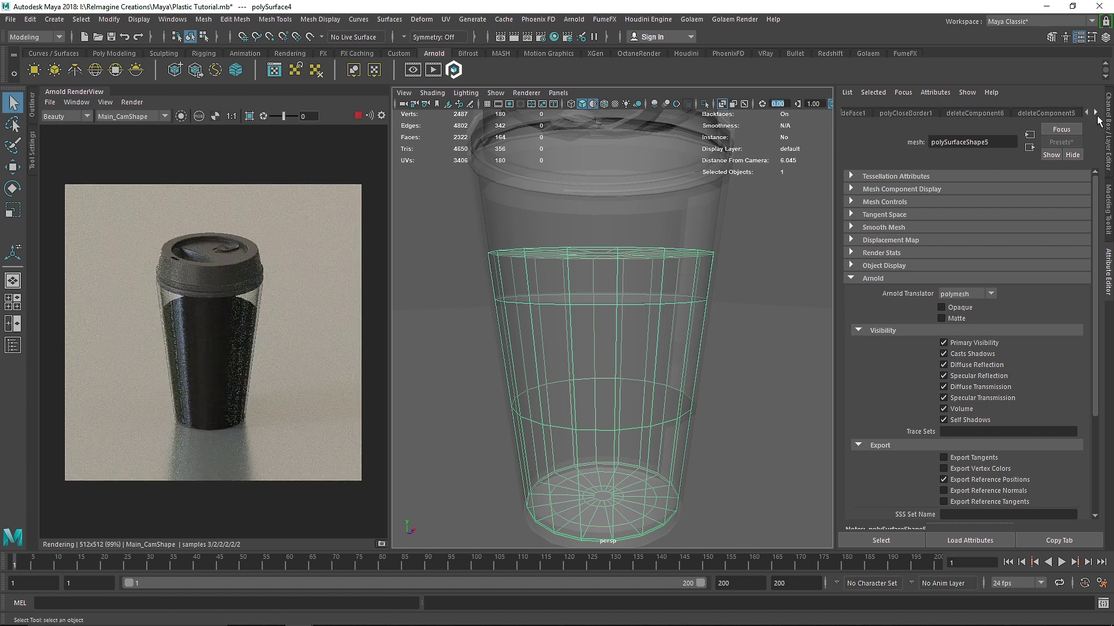
pyautogui.click(1095, 113)
pyautogui.click(1095, 113)
pyautogui.click(1069, 113)
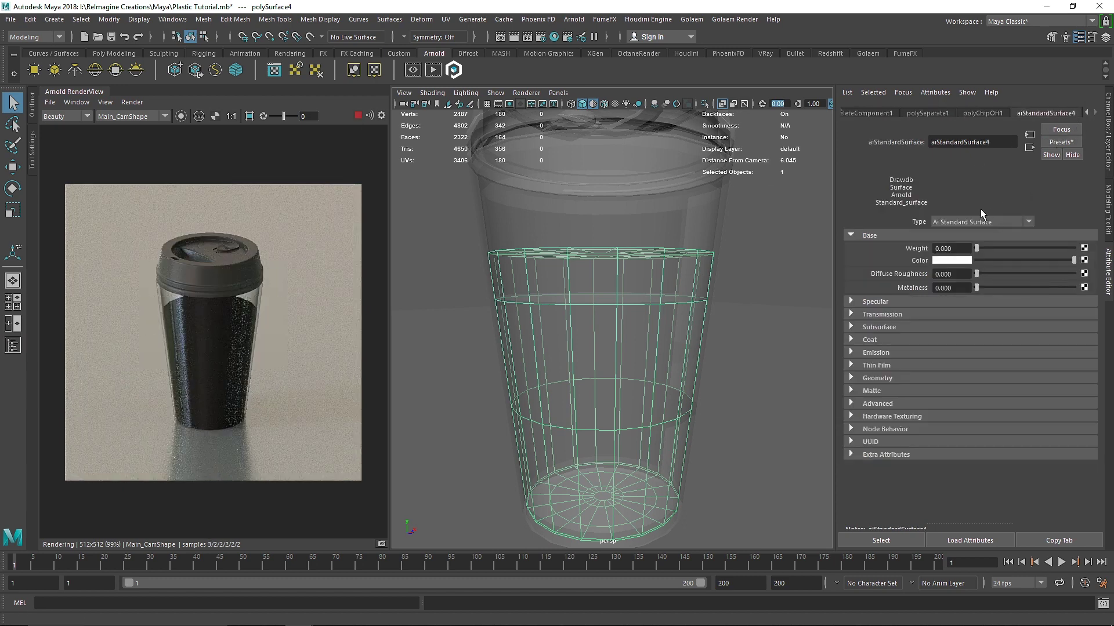
pyautogui.moveTo(993, 142); pyautogui.dragTo(872, 147)
pyautogui.write('Liquid')
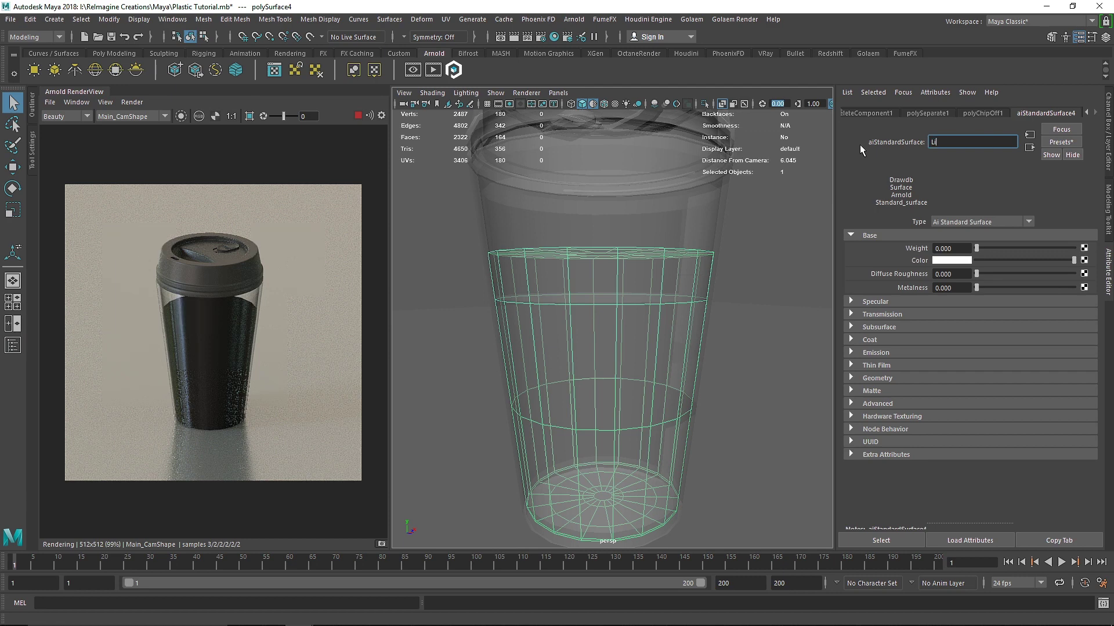
pyautogui.press('Return')
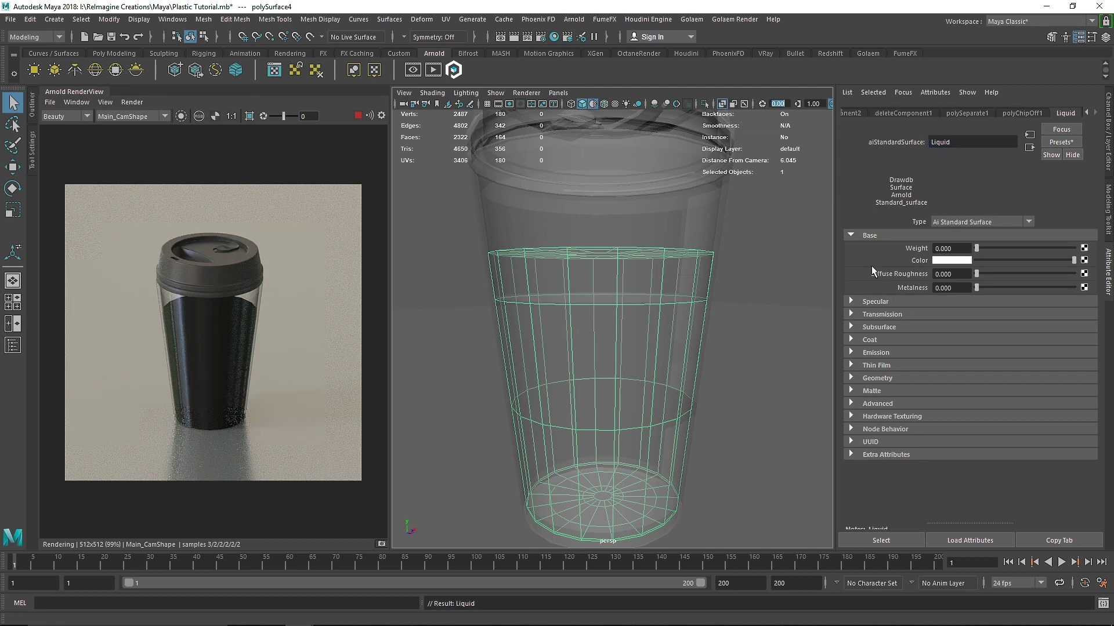
# Set the Liquid material's Transmission weight to 1.
pyautogui.click(874, 237)
pyautogui.click(880, 261)
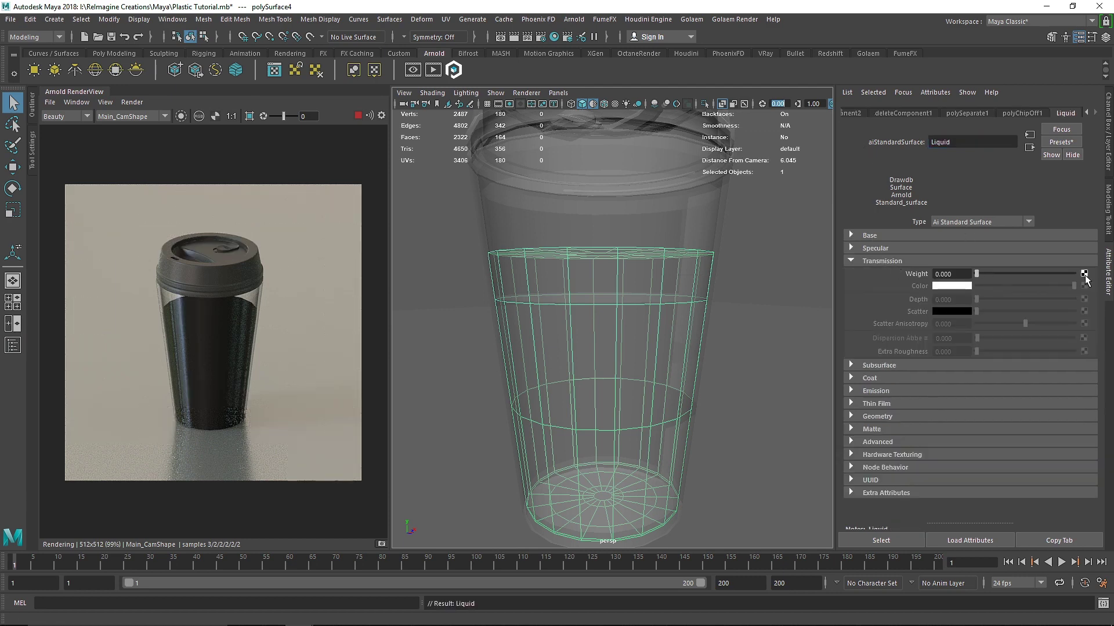
pyautogui.click(963, 262)
# Set the Specular IOR of the Liquid material to 1.333.
pyautogui.click(889, 248)
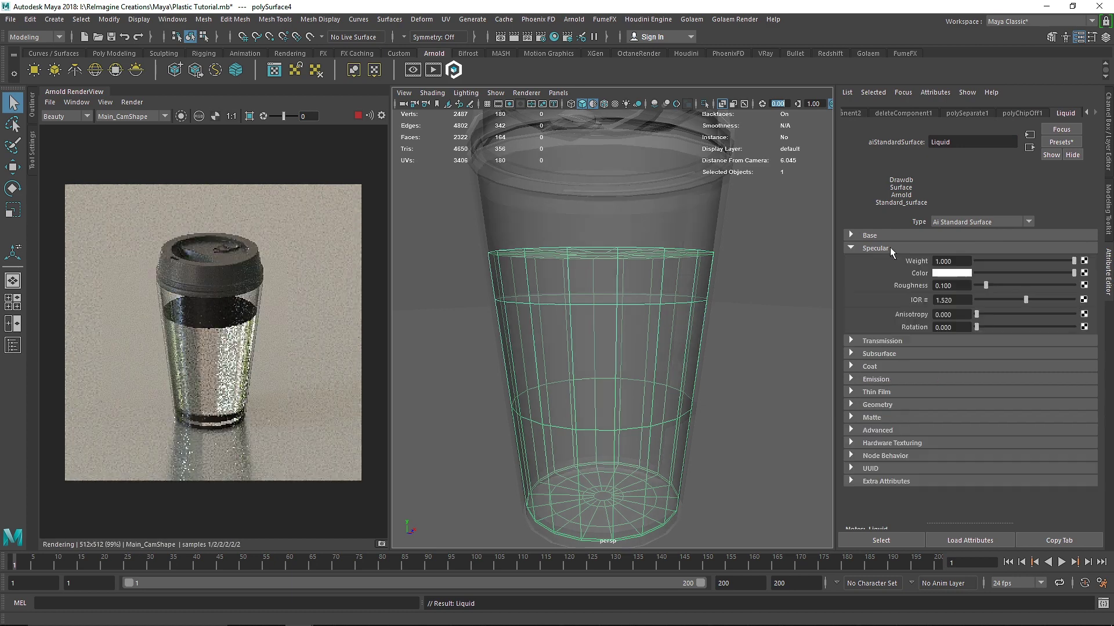
pyautogui.click(944, 301)
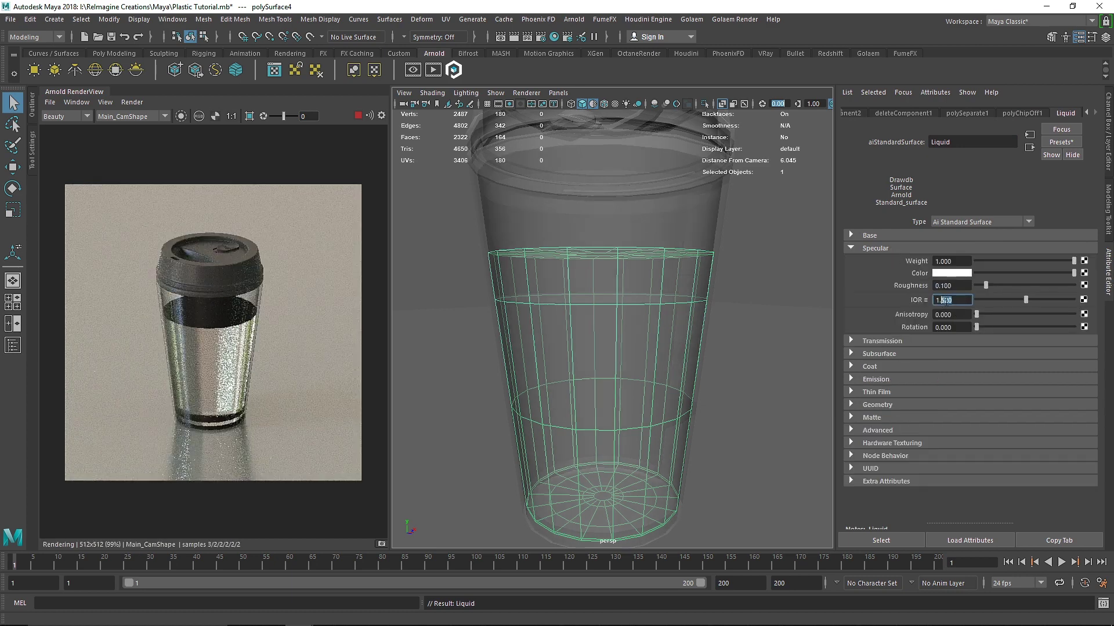
pyautogui.write('1.333')
pyautogui.press('Return')
pyautogui.click(875, 249)
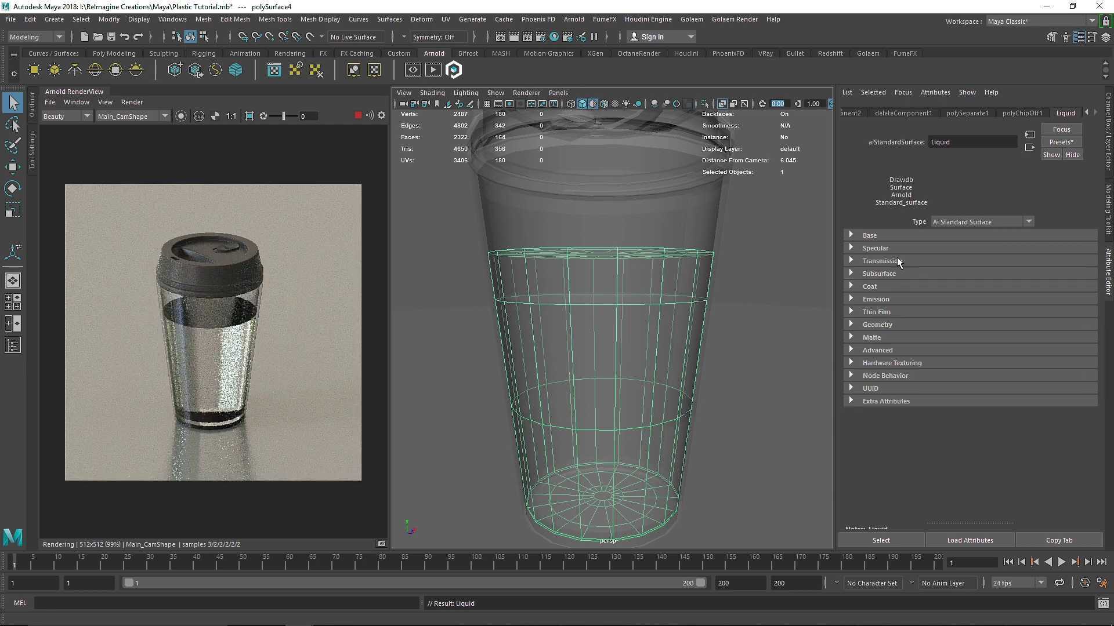
# Tint the Liquid material's Transmission color light orange and deselect the mesh.
pyautogui.click(897, 261)
pyautogui.click(961, 291)
pyautogui.moveTo(935, 318); pyautogui.dragTo(943, 320)
pyautogui.moveTo(947, 332); pyautogui.dragTo(916, 325)
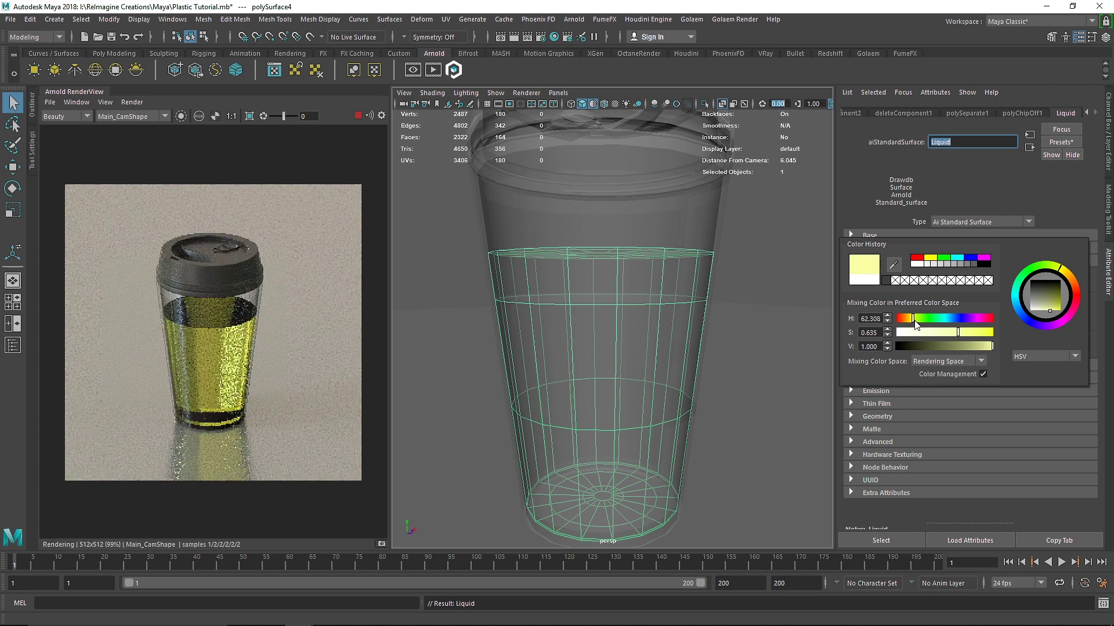
pyautogui.moveTo(923, 325); pyautogui.dragTo(909, 325)
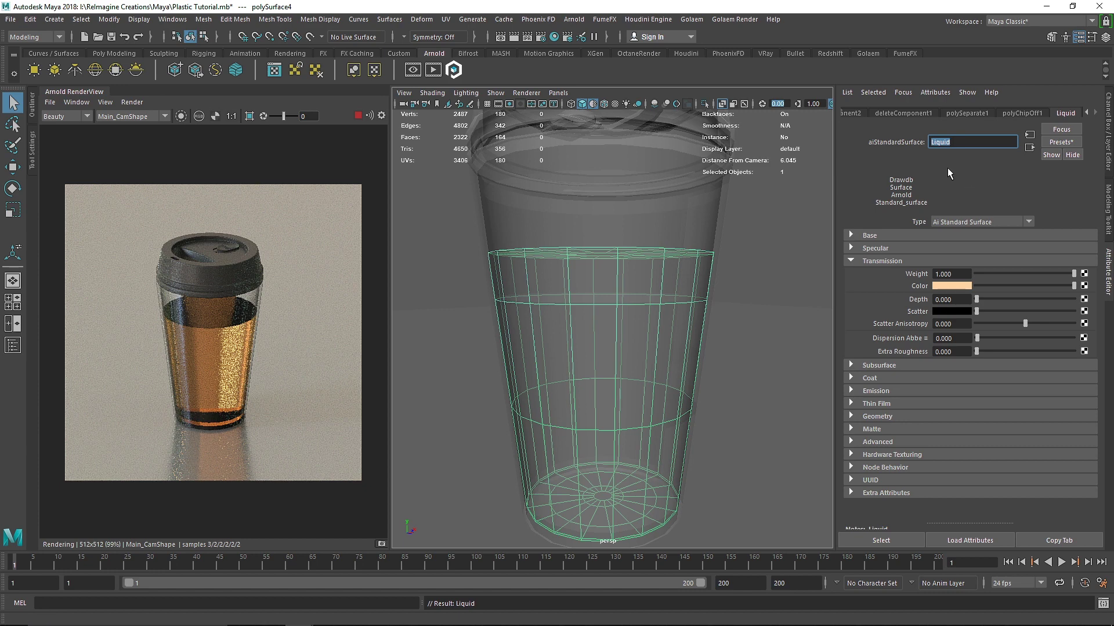
pyautogui.click(794, 201)
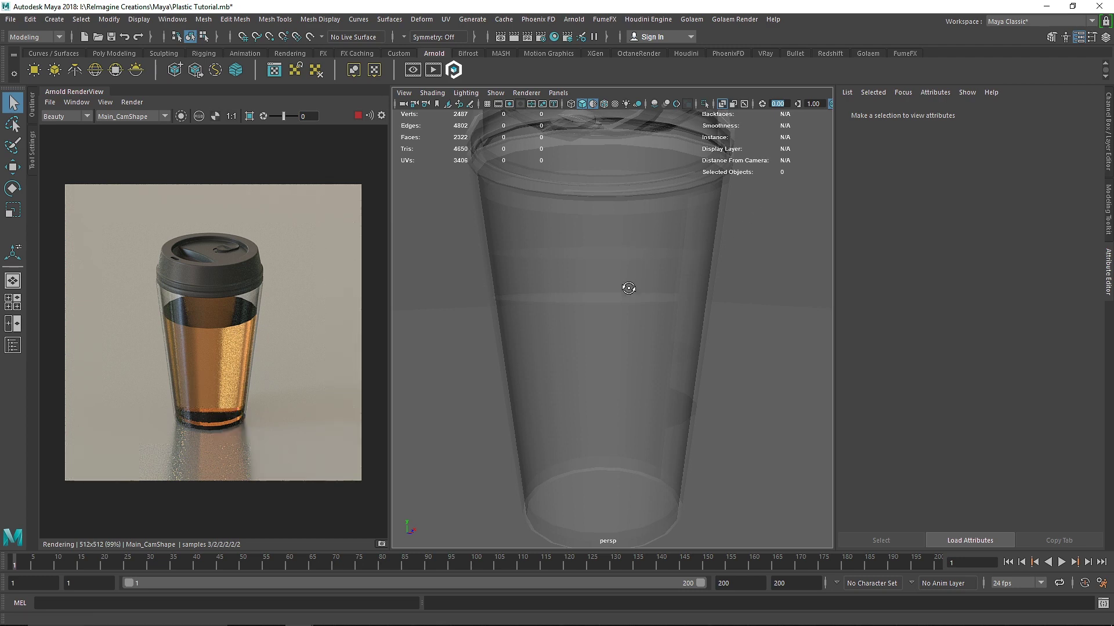
# Orbit around the cup and switch the viewport to look through Main_Cam.
pyautogui.keyDown('alt'); pyautogui.moveTo(629, 289); pyautogui.dragTo(597, 268); pyautogui.keyUp('alt')
pyautogui.click(558, 93)
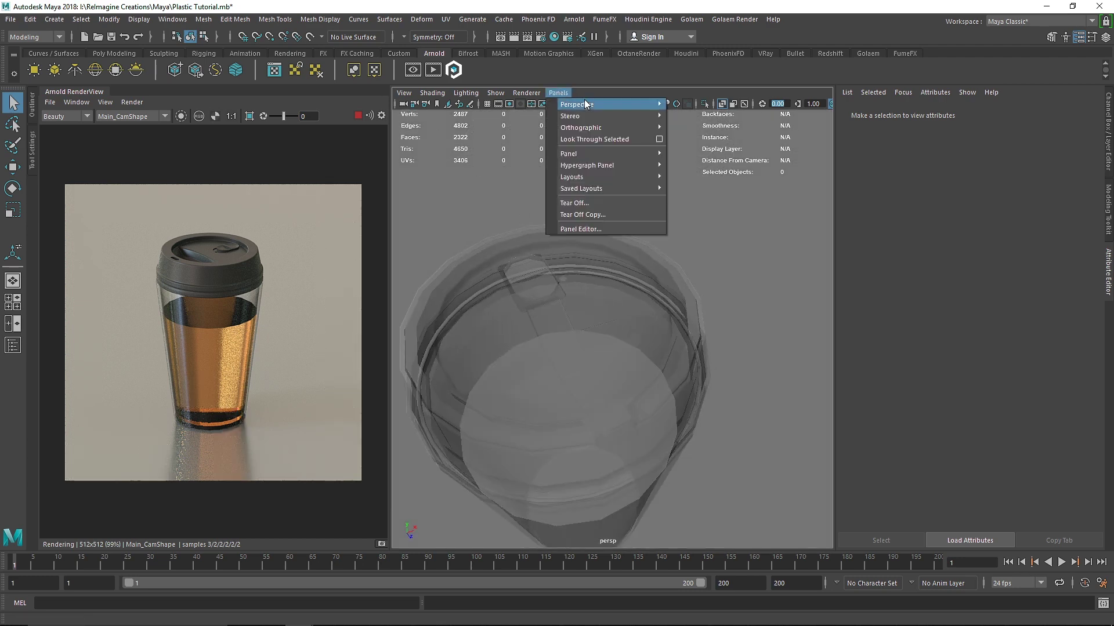
pyautogui.moveTo(588, 104)
pyautogui.click(704, 105)
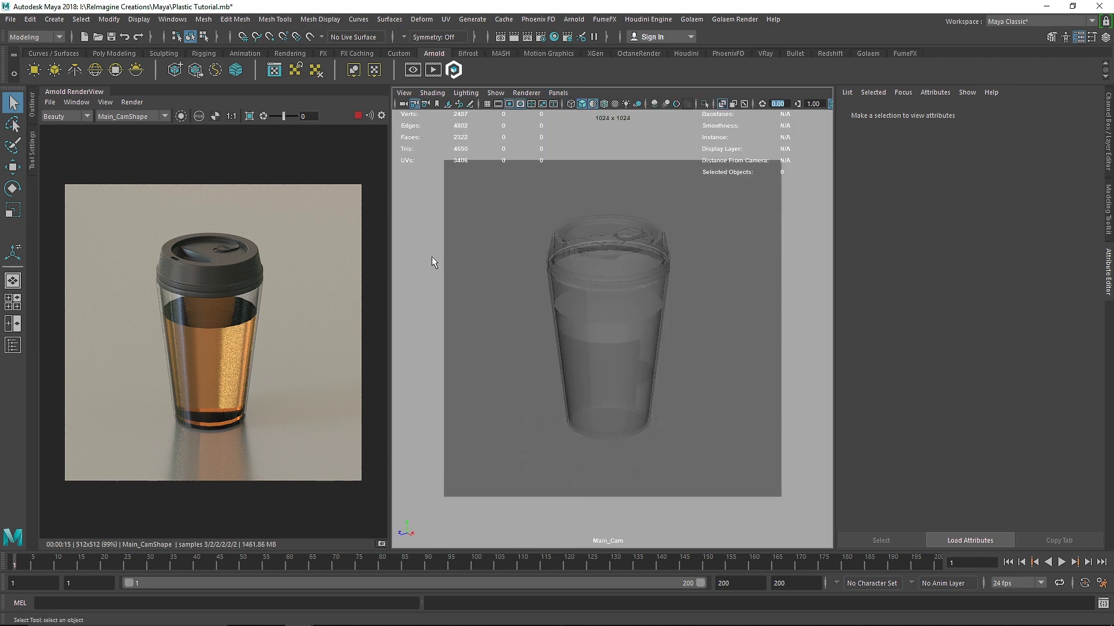
# Select the cap and try the Thin Walled option in its material's Geometry settings.
pyautogui.click(615, 273)
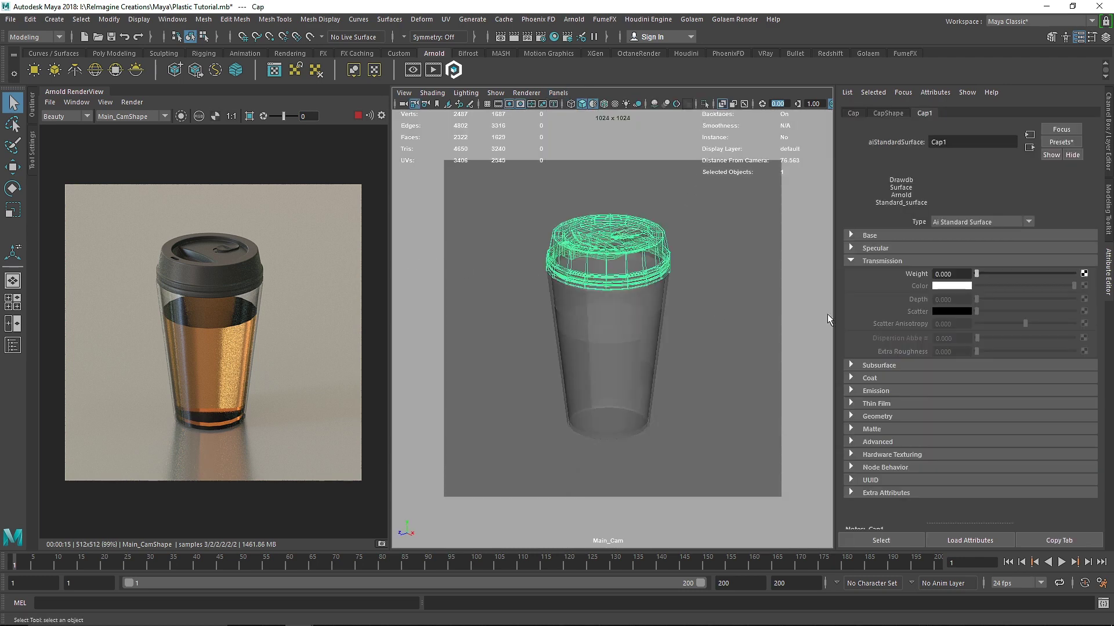
pyautogui.click(886, 262)
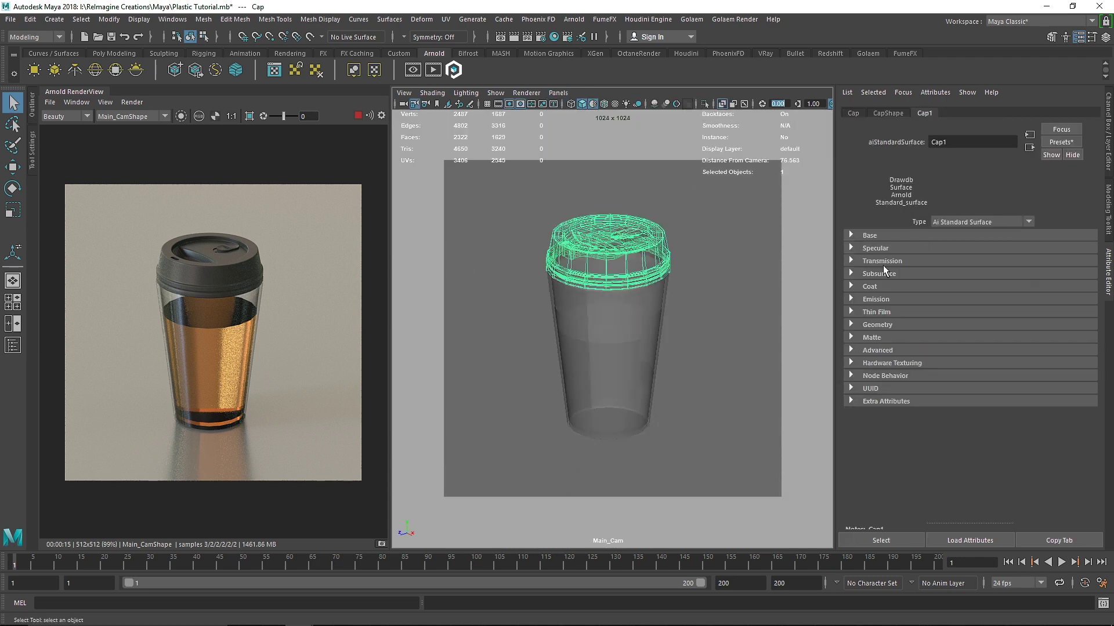
pyautogui.click(889, 308)
pyautogui.click(888, 301)
pyautogui.click(882, 301)
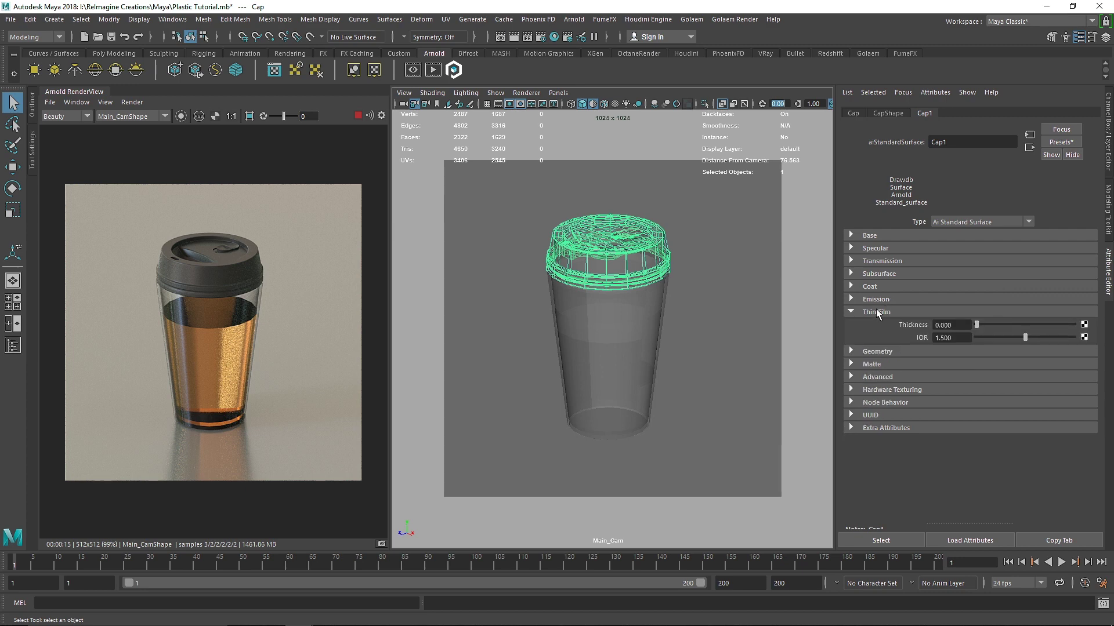
pyautogui.click(876, 309)
pyautogui.click(877, 324)
pyautogui.click(936, 337)
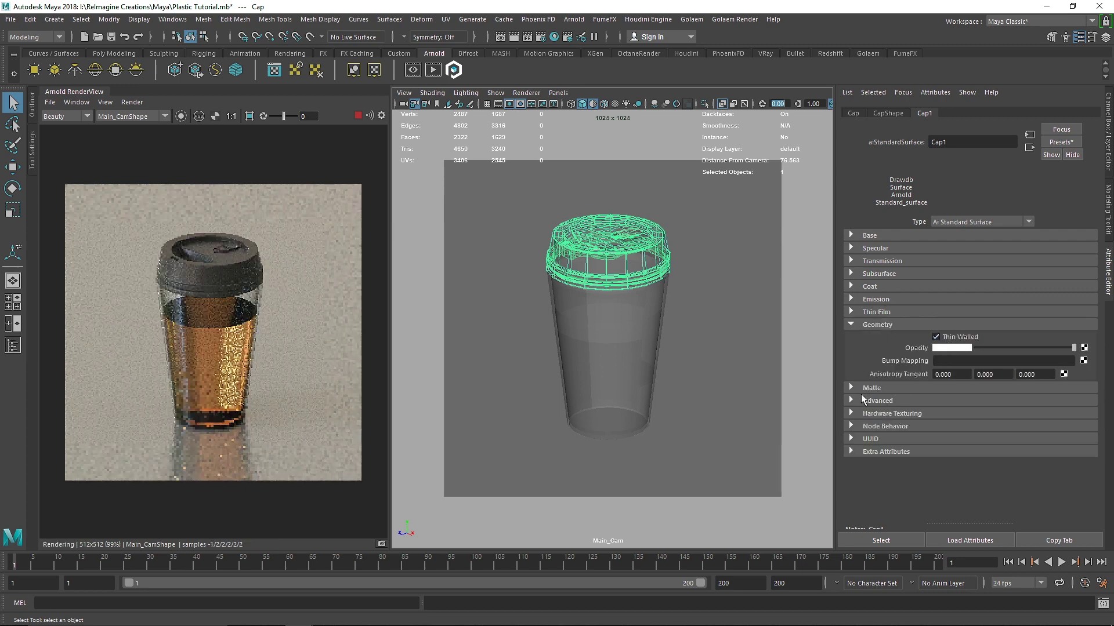
pyautogui.click(936, 337)
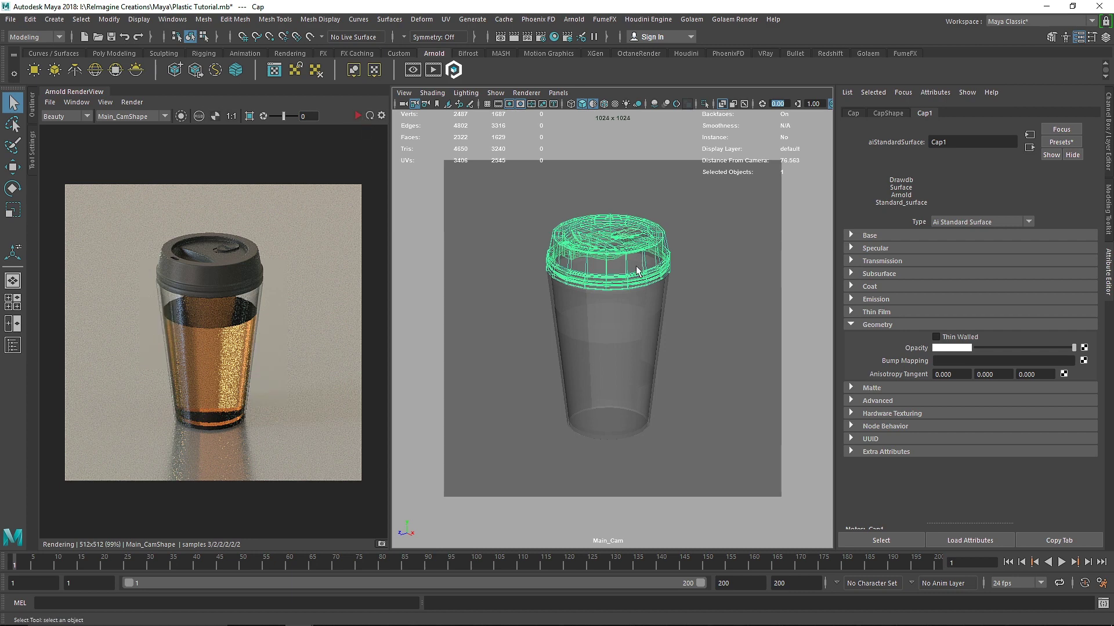
# Return to the perspective view and delete the whole cup together with the floor.
pyautogui.press('space')
pyautogui.moveTo(576, 233); pyautogui.dragTo(563, 163)
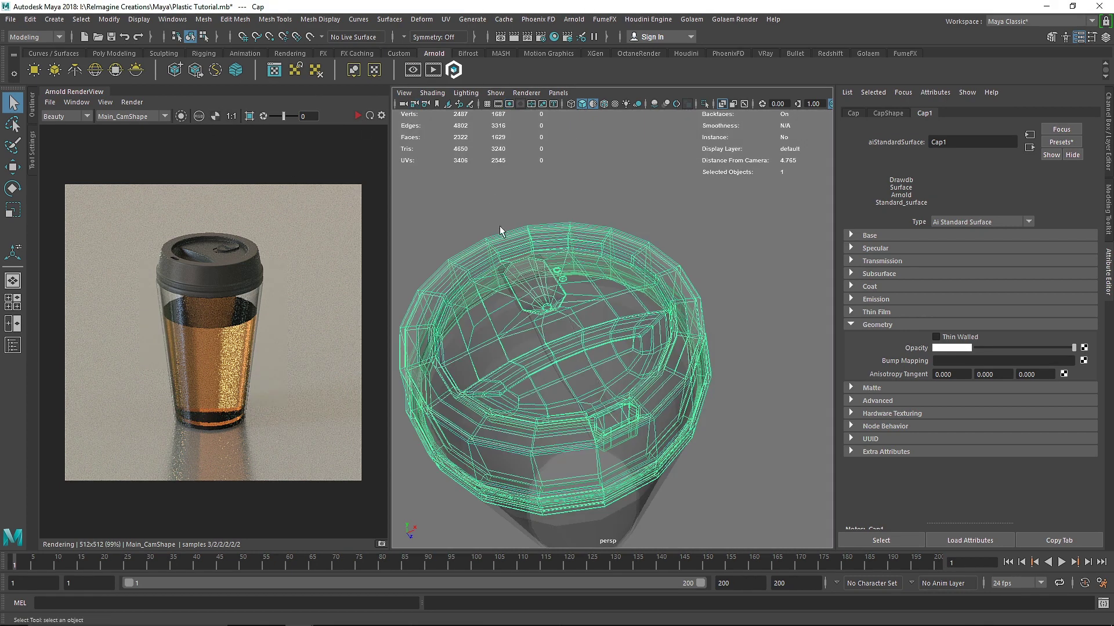
pyautogui.scroll(-10, 578, 254)
pyautogui.moveTo(528, 270); pyautogui.dragTo(676, 413)
pyautogui.press('Delete')
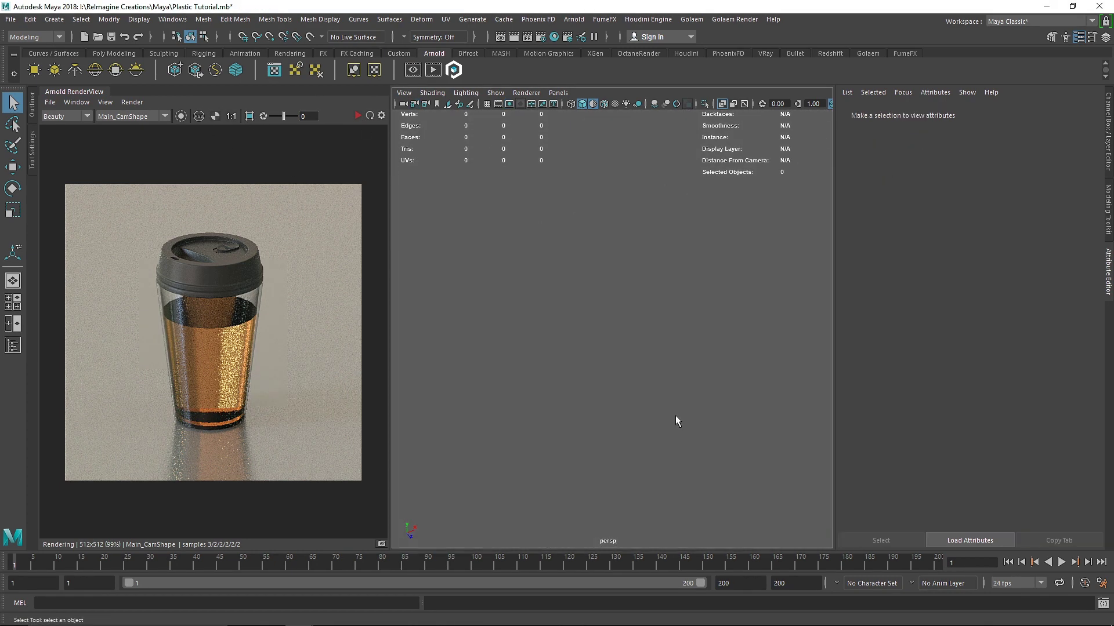
# Create a polygon sphere, restart the Arnold render with it, and deselect it.
pyautogui.click(114, 53)
pyautogui.click(35, 70)
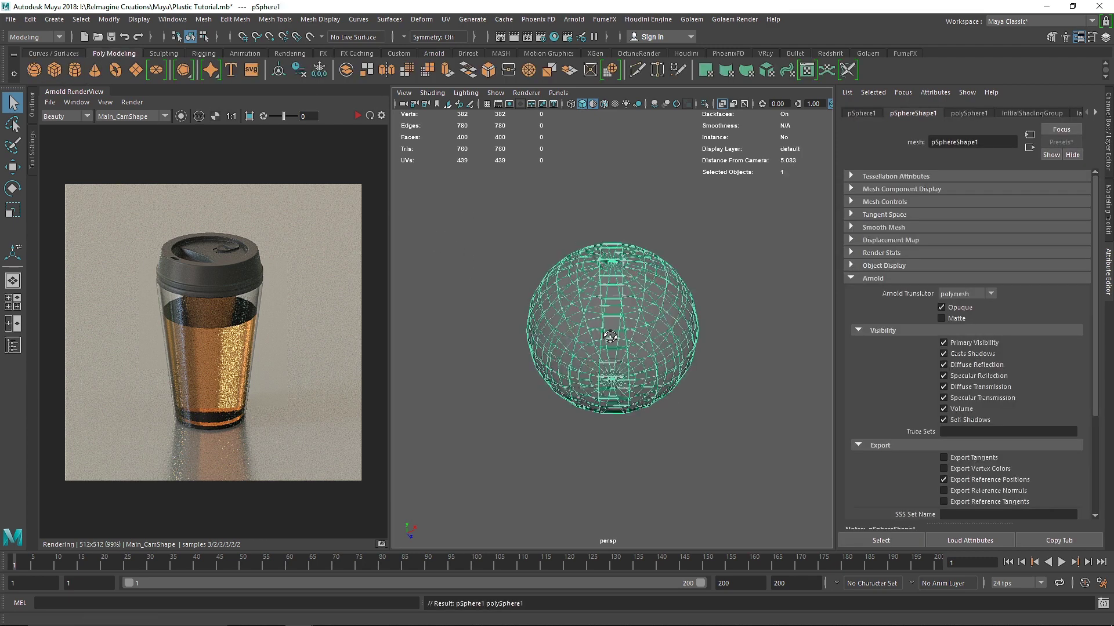
pyautogui.click(358, 116)
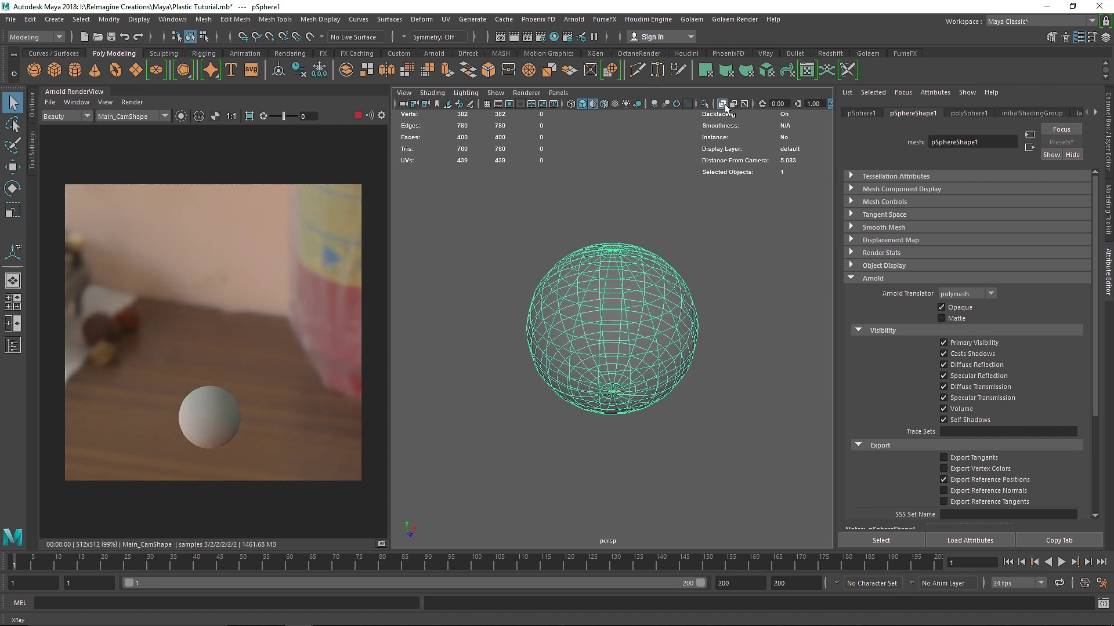
pyautogui.click(519, 226)
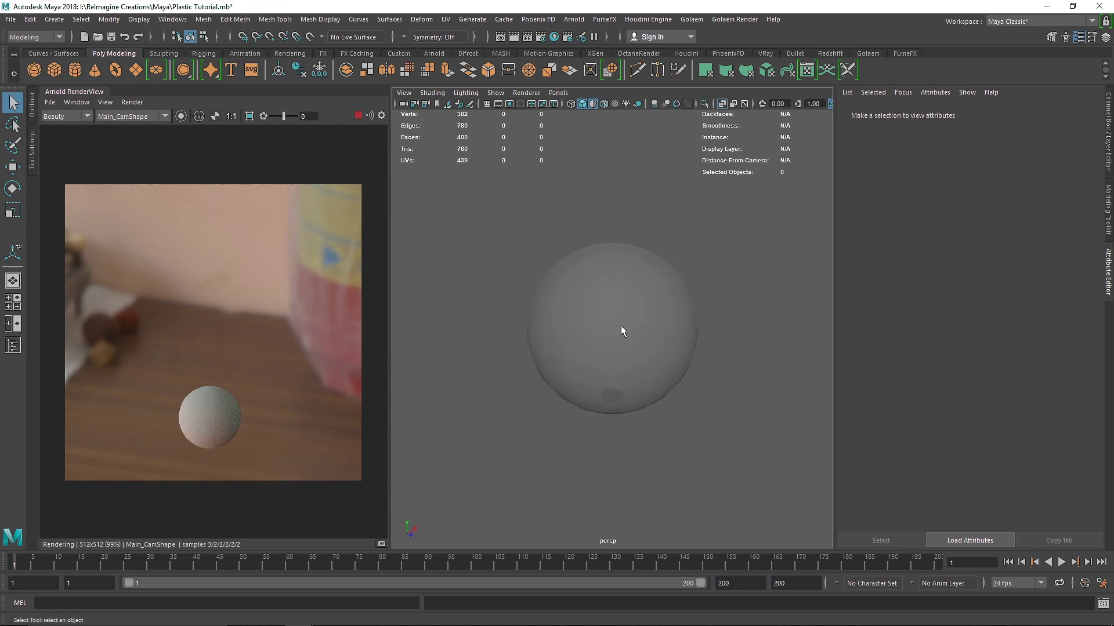
# Select the sphere and switch the Arnold render camera to perspShape, framing the sphere closer.
pyautogui.click(630, 334)
pyautogui.click(145, 117)
pyautogui.click(116, 126)
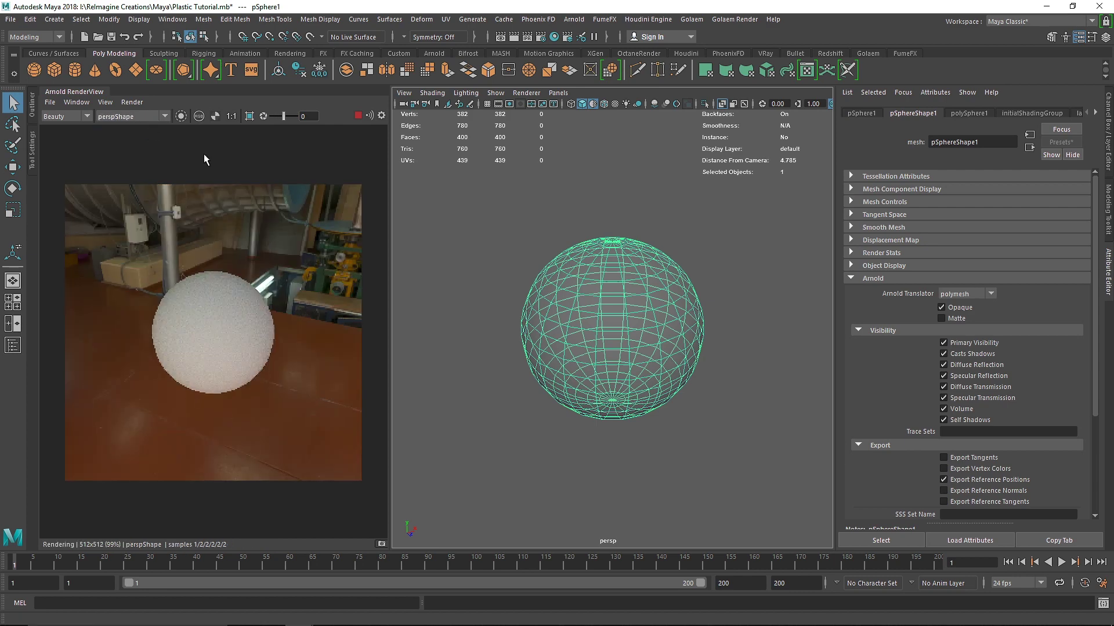
pyautogui.scroll(3, 612, 299)
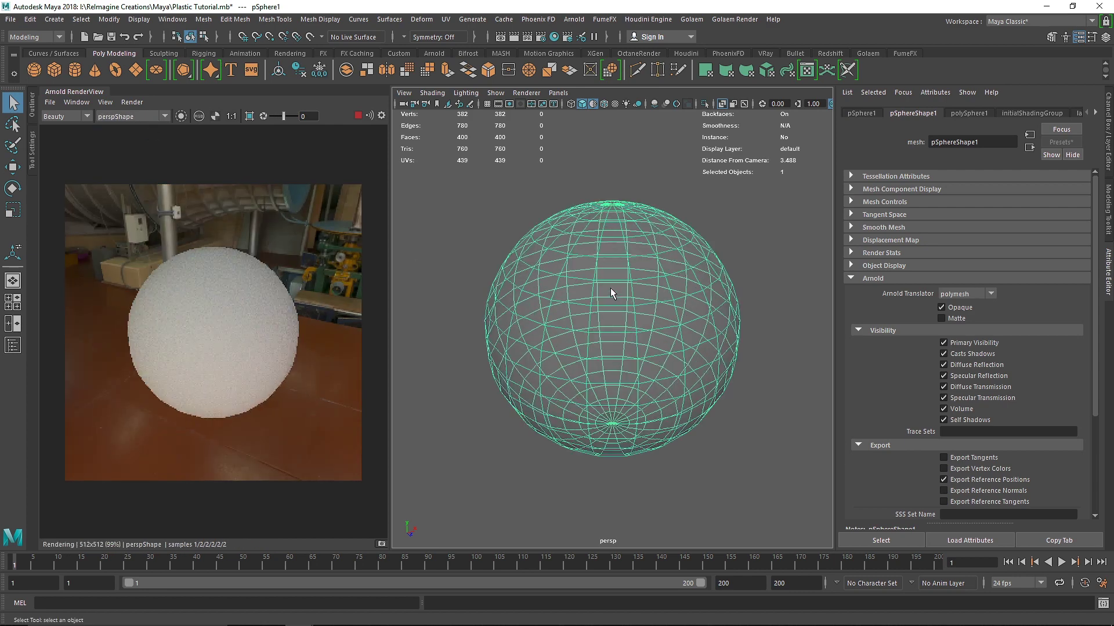
# Assign a new aiStandardSurface material to the sphere.
pyautogui.moveTo(639, 261); pyautogui.dragTo(638, 558, button='right')
pyautogui.click(717, 257)
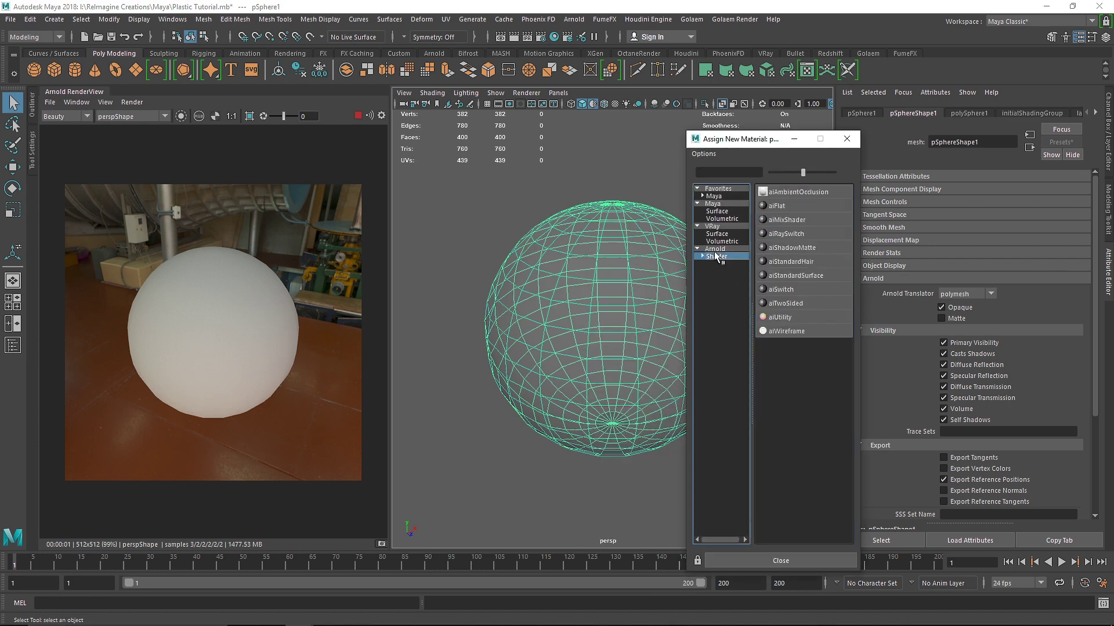
pyautogui.click(799, 280)
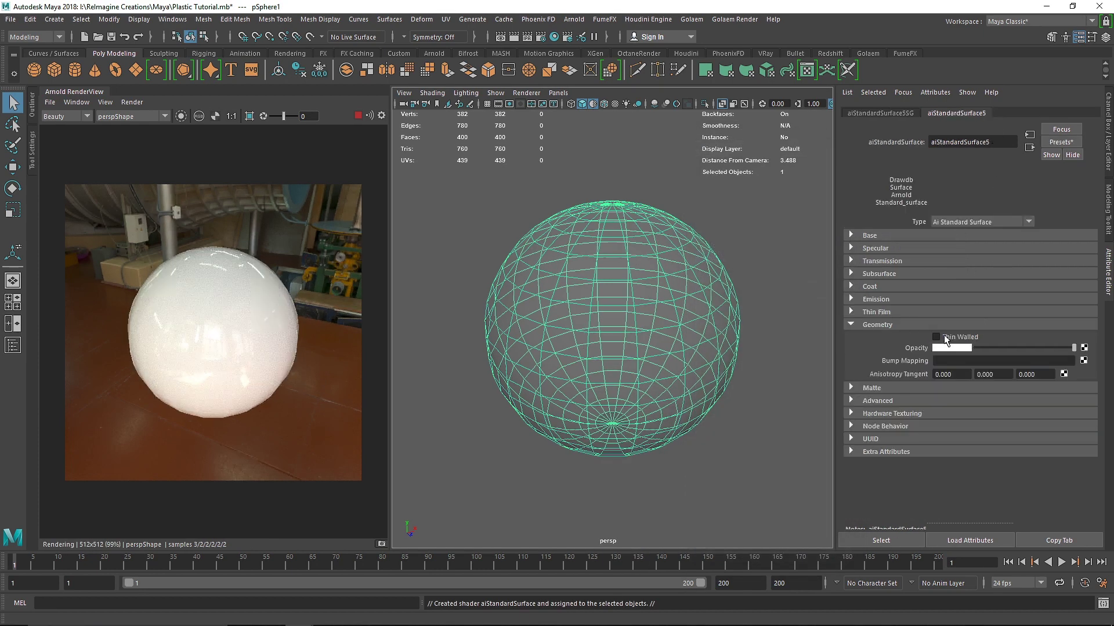
# Set the sphere material's Thin Film thickness to 270 and its IOR to 1.4.
pyautogui.click(864, 326)
pyautogui.click(878, 314)
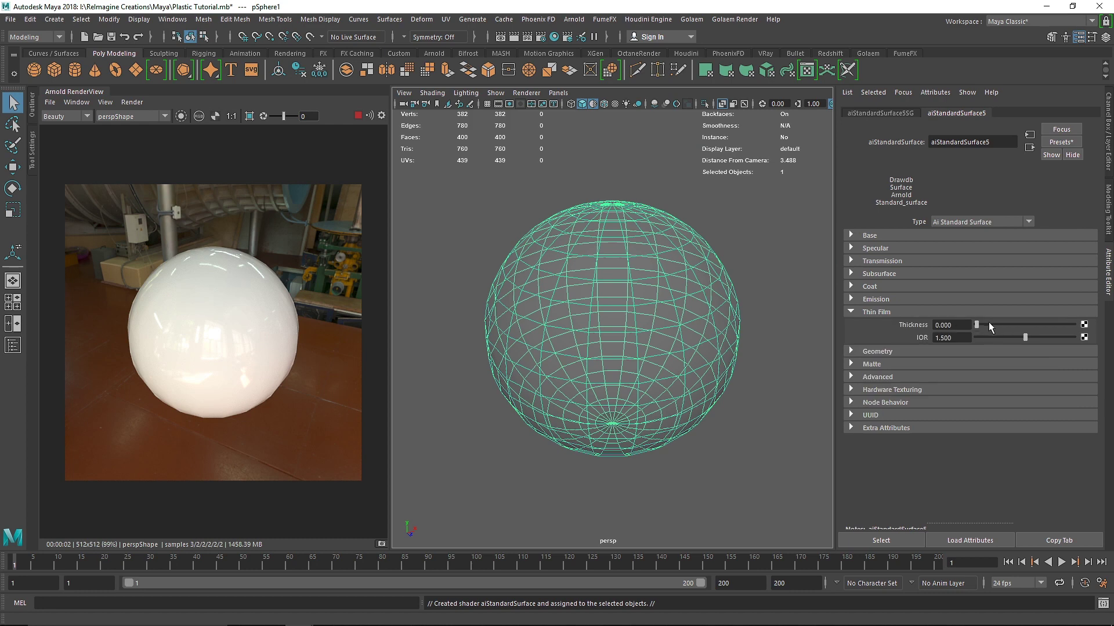
pyautogui.doubleClick(937, 325)
pyautogui.write('270')
pyautogui.press('Return')
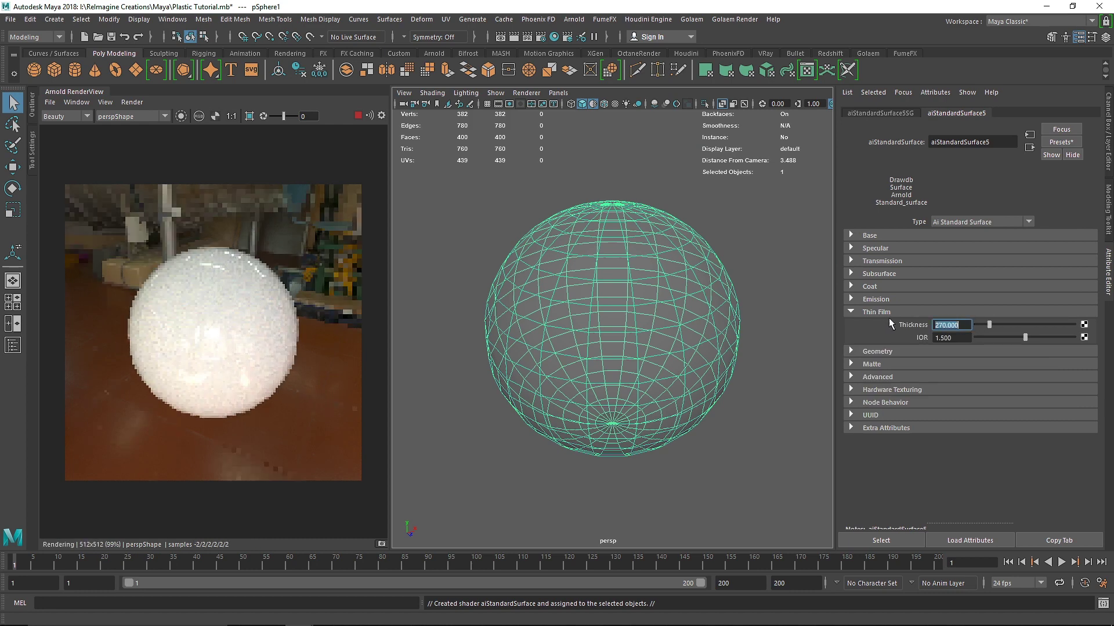
pyautogui.press('Tab')
pyautogui.write('1.4')
pyautogui.press('Return')
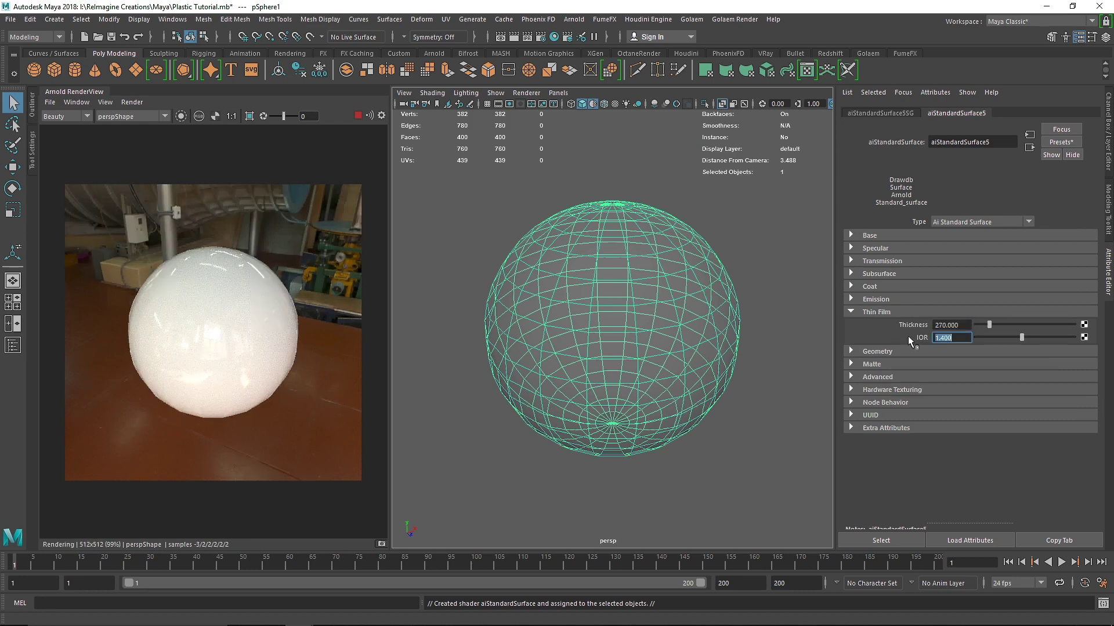
# Raise the Transmission weight of the sphere's material to 1.
pyautogui.click(880, 313)
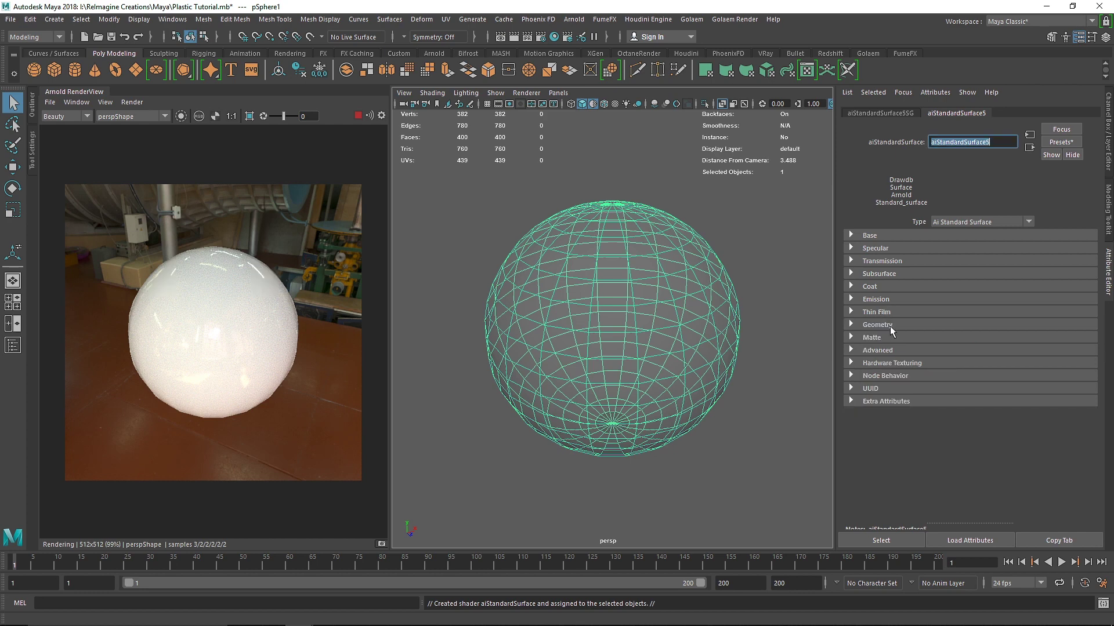
pyautogui.click(890, 325)
pyautogui.click(886, 324)
pyautogui.click(881, 260)
pyautogui.moveTo(976, 273); pyautogui.dragTo(1075, 273)
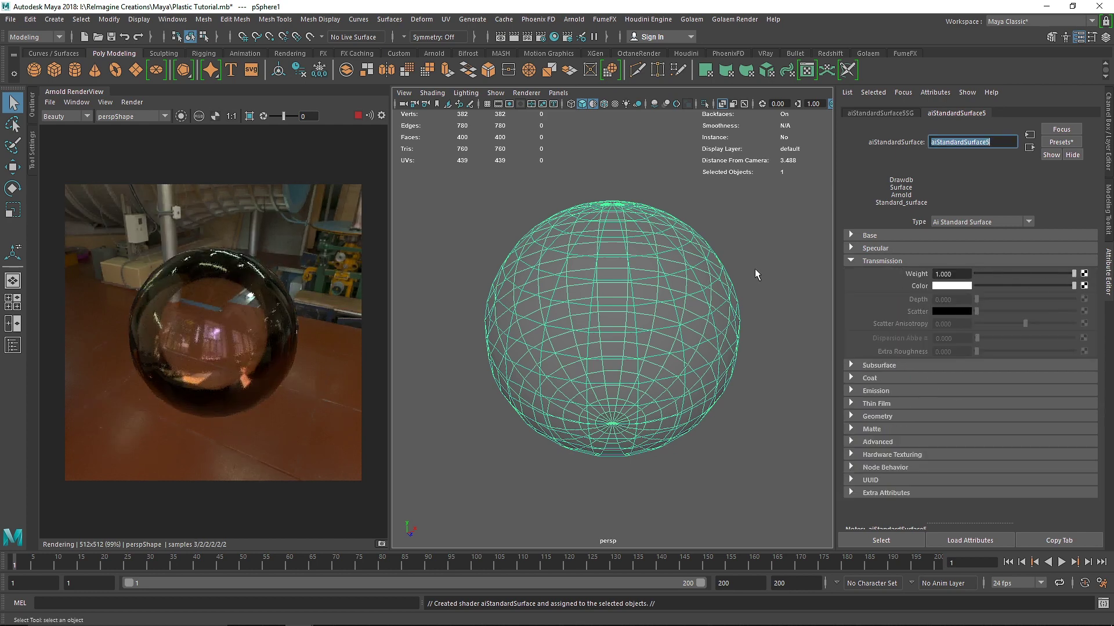
# Turn off Opaque in the sphere shape's Arnold settings and enable its smooth mesh preview.
pyautogui.click(757, 247)
pyautogui.hotkey('ctrl', 'z')
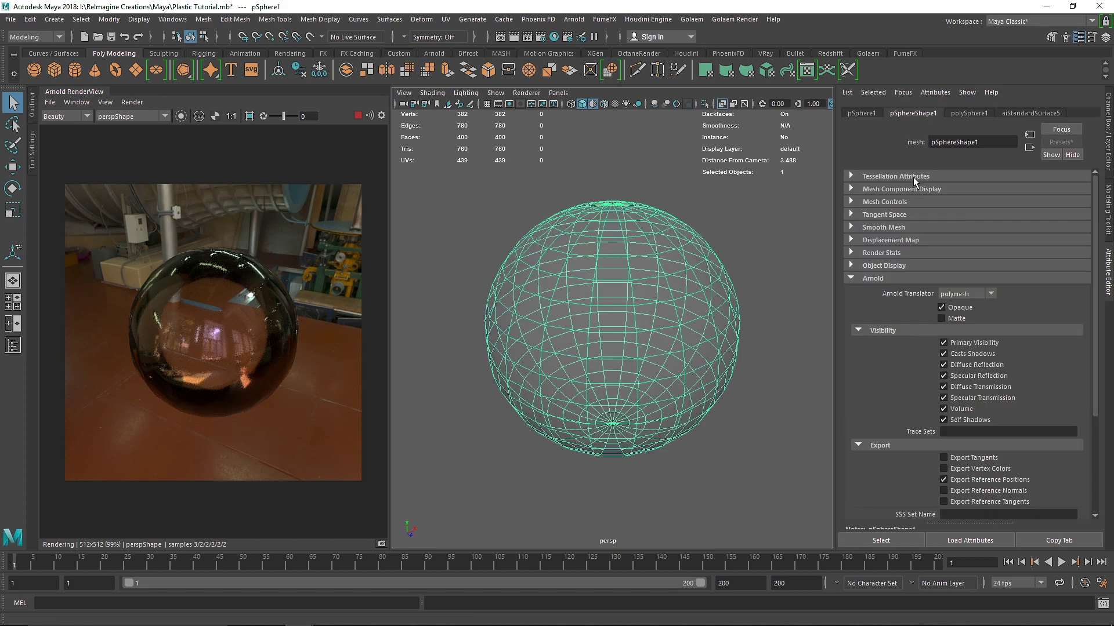
pyautogui.click(945, 307)
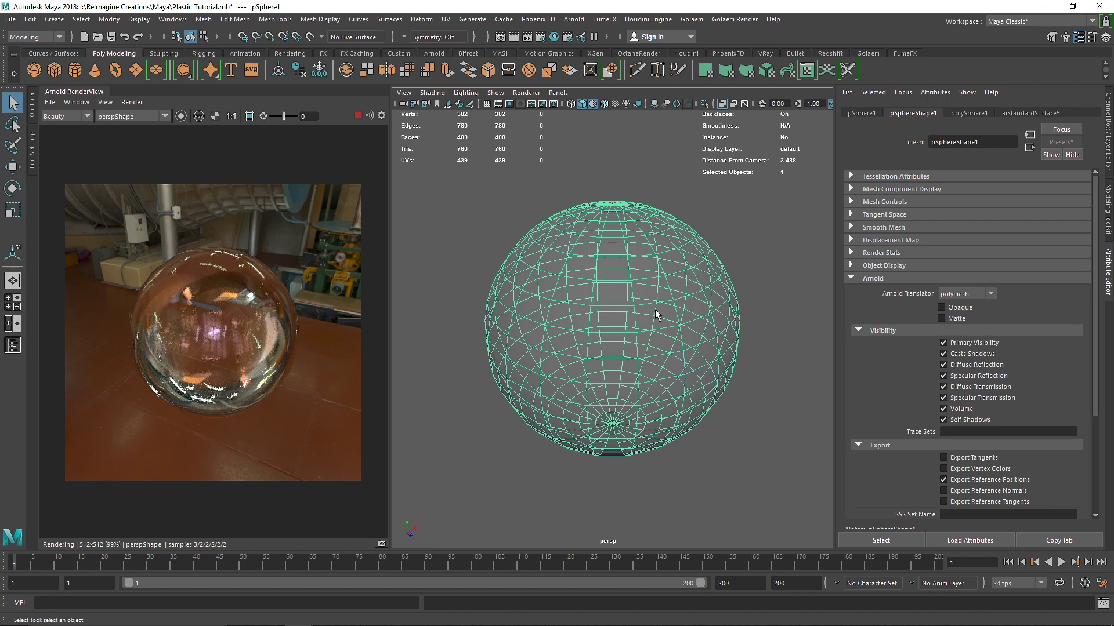
pyautogui.press('1')
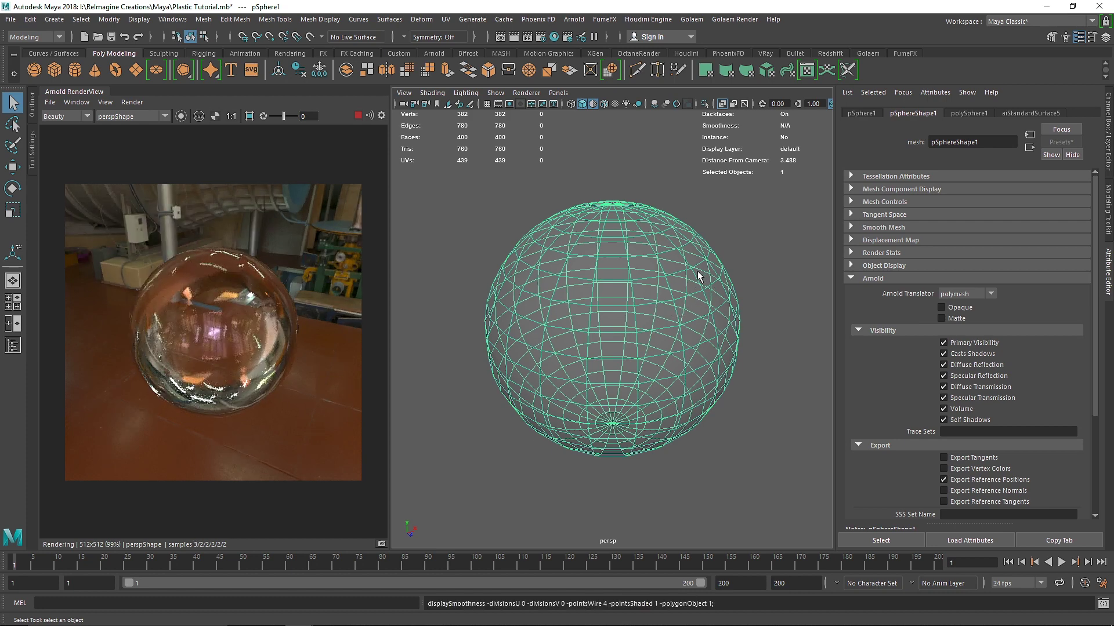
pyautogui.press('3')
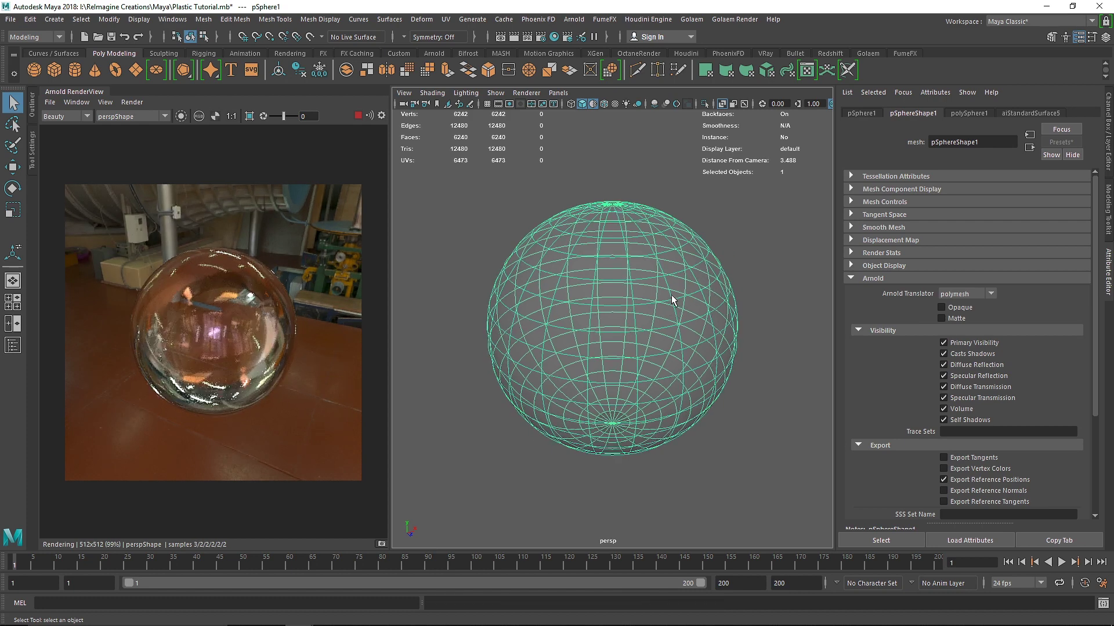
# Limit the Arnold render to a region around the sphere and enable Thin Walled in its material's Geometry settings.
pyautogui.click(1017, 113)
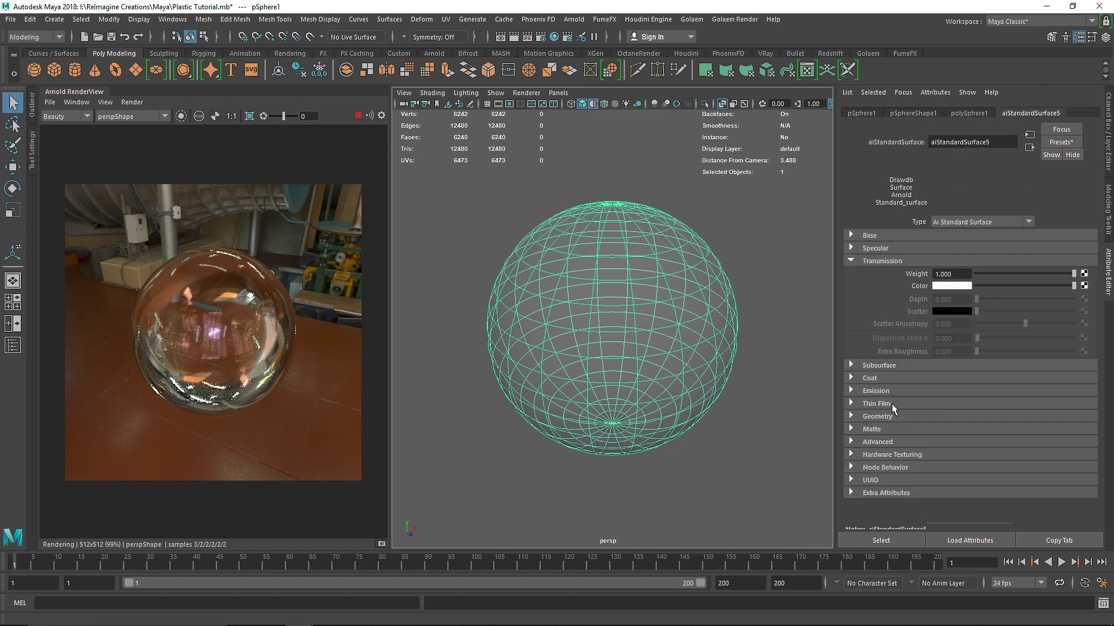
pyautogui.click(862, 262)
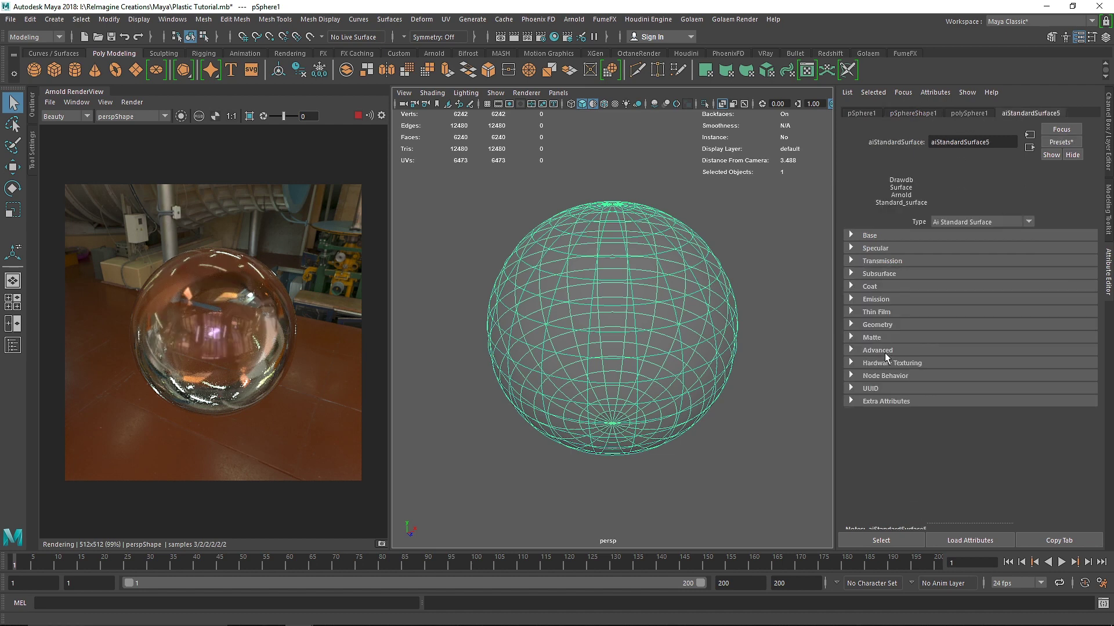
pyautogui.click(883, 323)
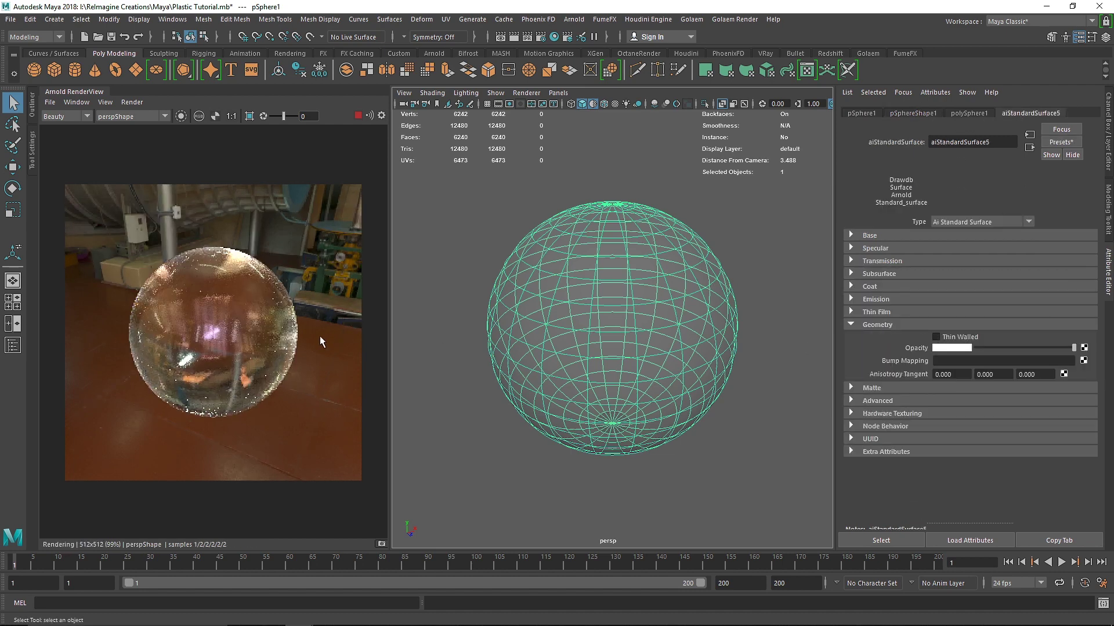
pyautogui.keyDown('shift'); pyautogui.moveTo(109, 247); pyautogui.dragTo(328, 429); pyautogui.keyUp('shift')
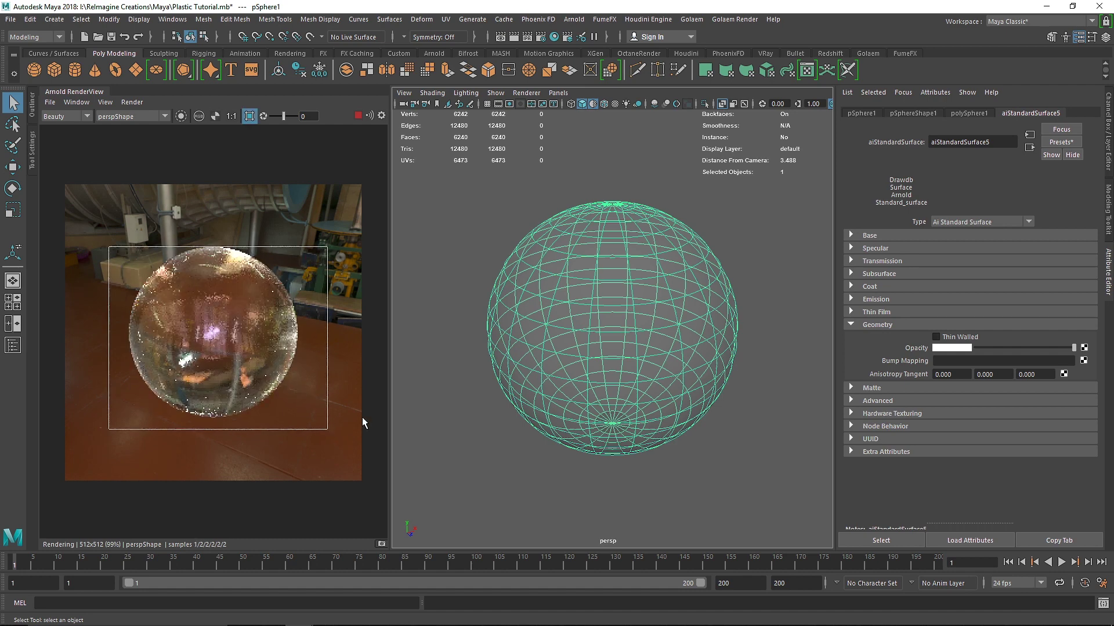
pyautogui.scroll(2, 233, 349)
pyautogui.scroll(2, 233, 349)
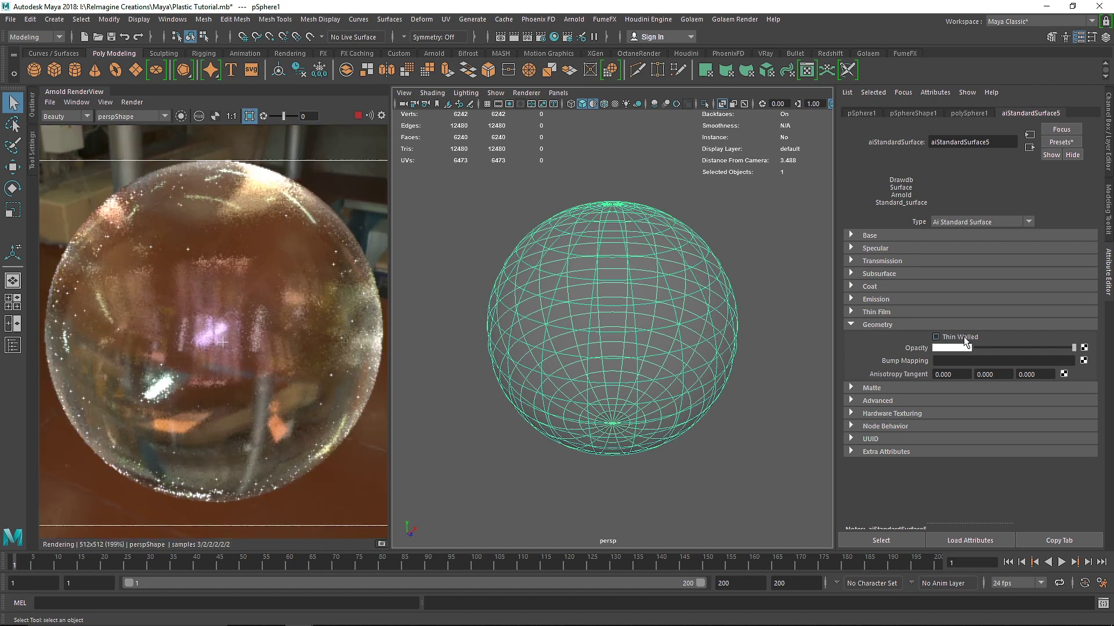
pyautogui.click(962, 336)
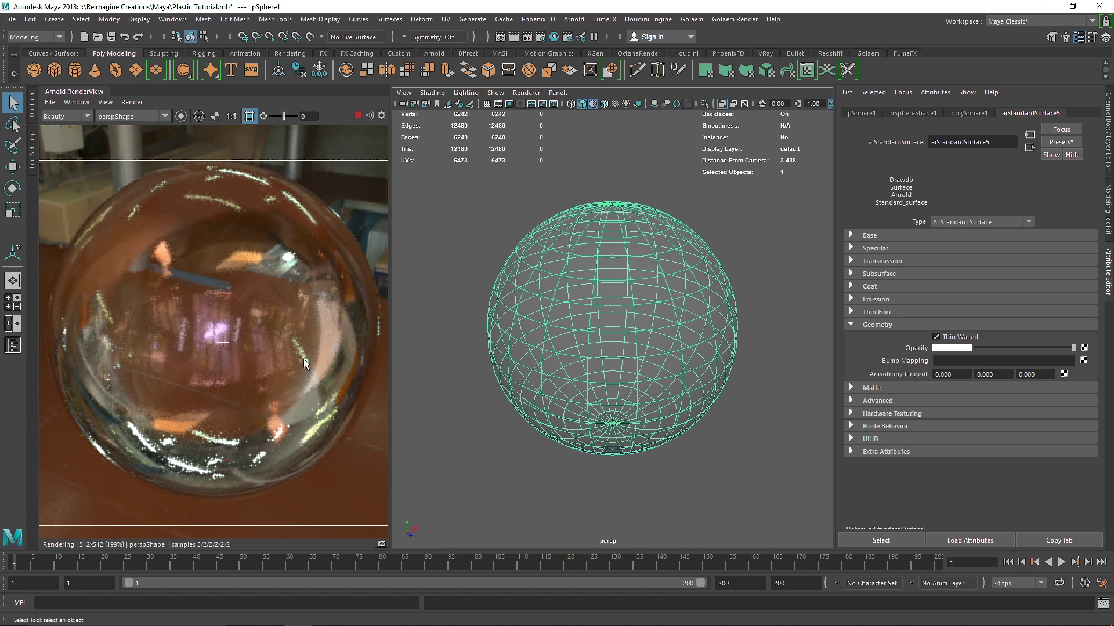